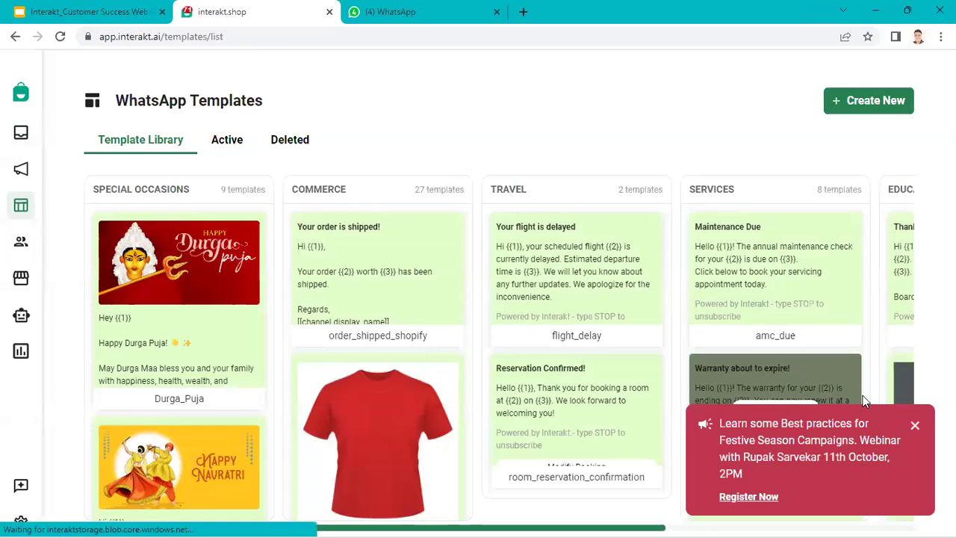
Step: Close the festive webinar notice and browse Special Occasions templates to the Diwali_Offer card
click(915, 426)
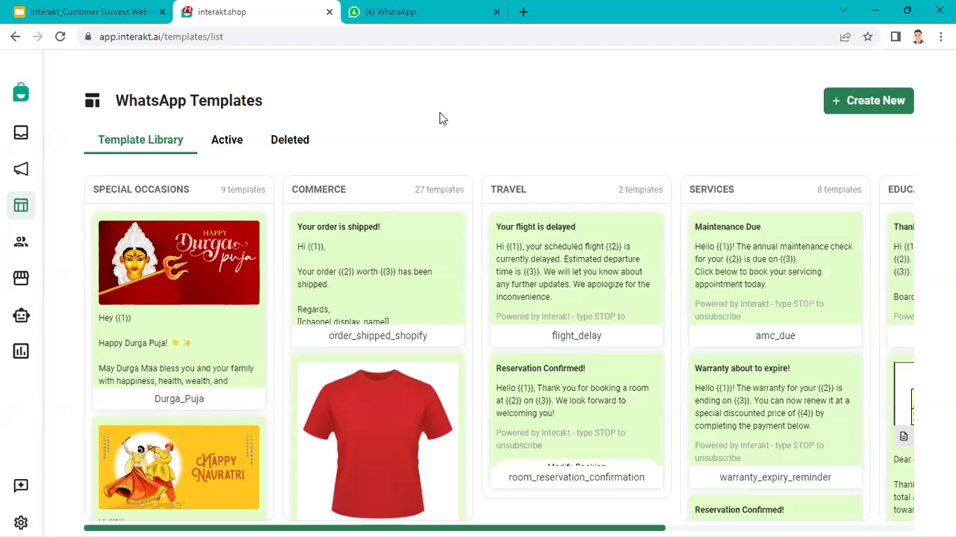
scroll(245, 325, down, 6)
scroll(245, 325, down, 10)
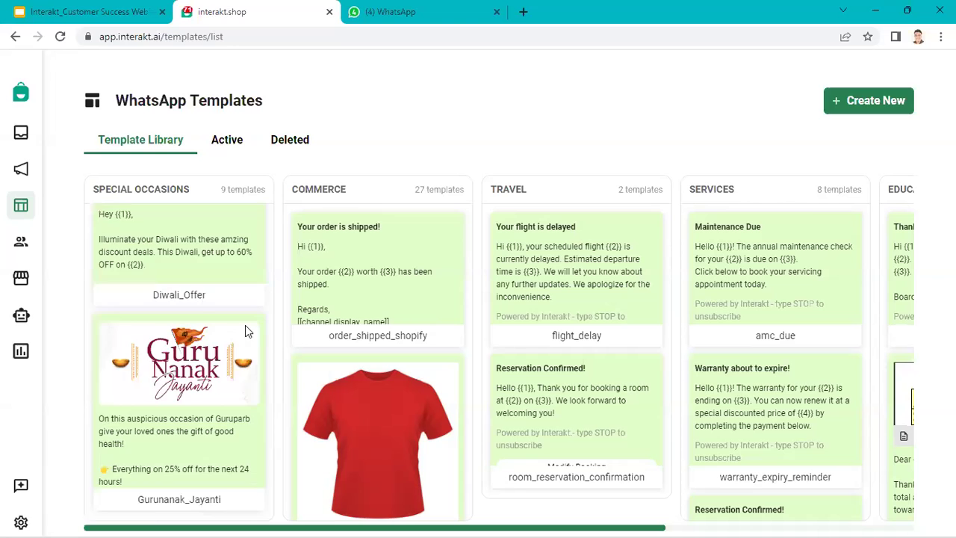
scroll(245, 324, up, 10)
scroll(246, 331, up, 6)
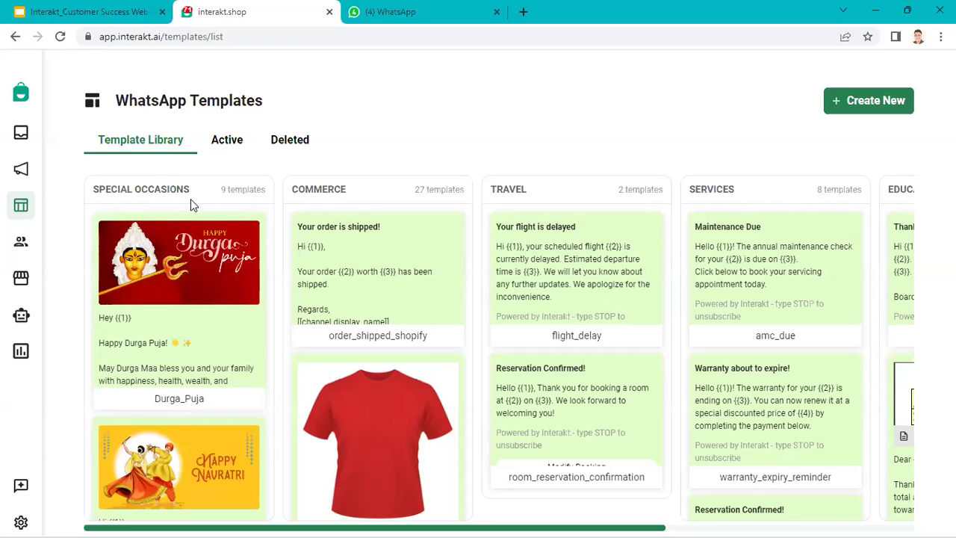
mouse_move(199, 340)
scroll(199, 341, right, 5)
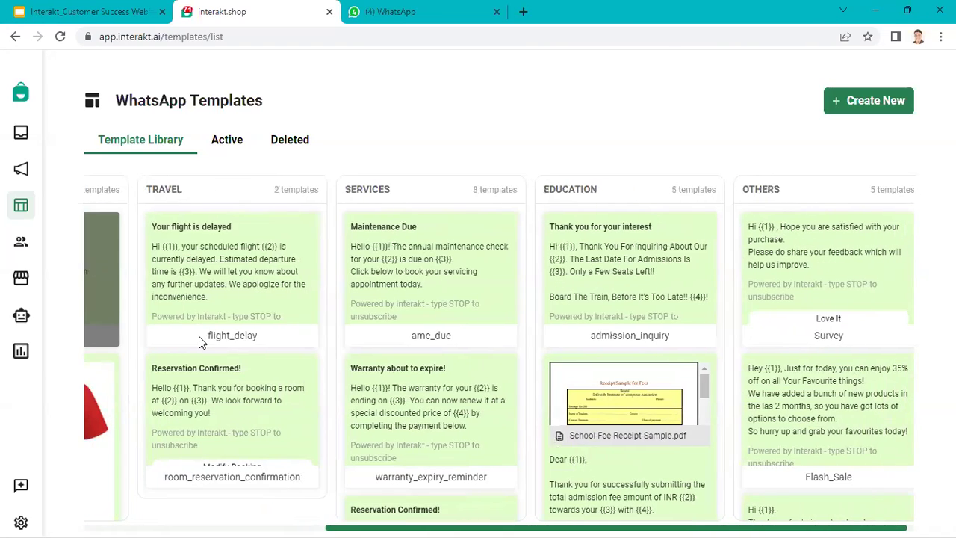
mouse_move(433, 306)
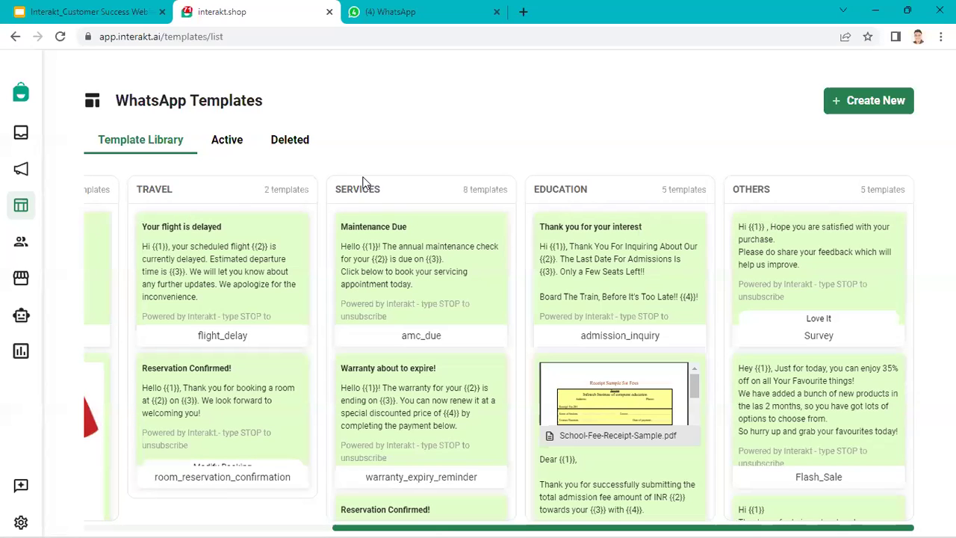
scroll(573, 190, left, 2)
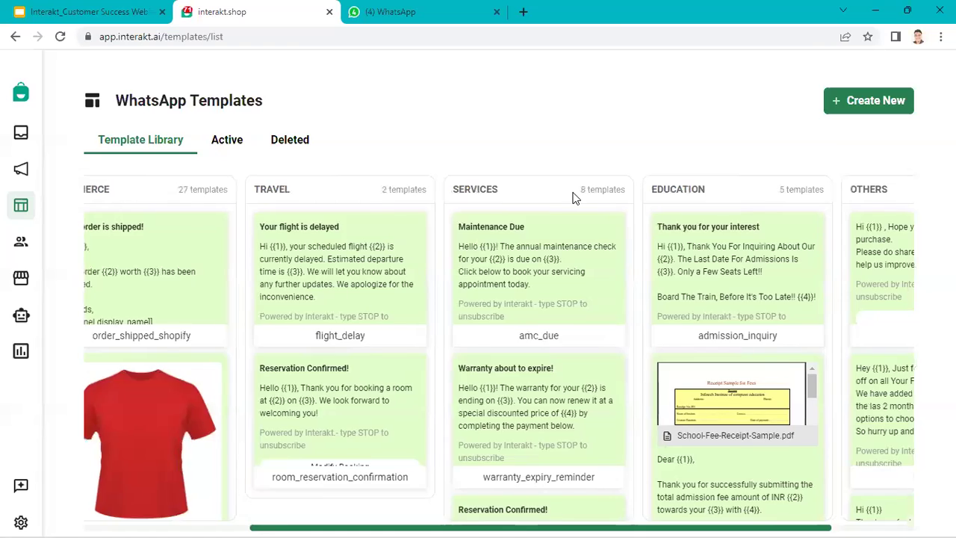
scroll(573, 196, left, 2)
scroll(347, 225, left, 2)
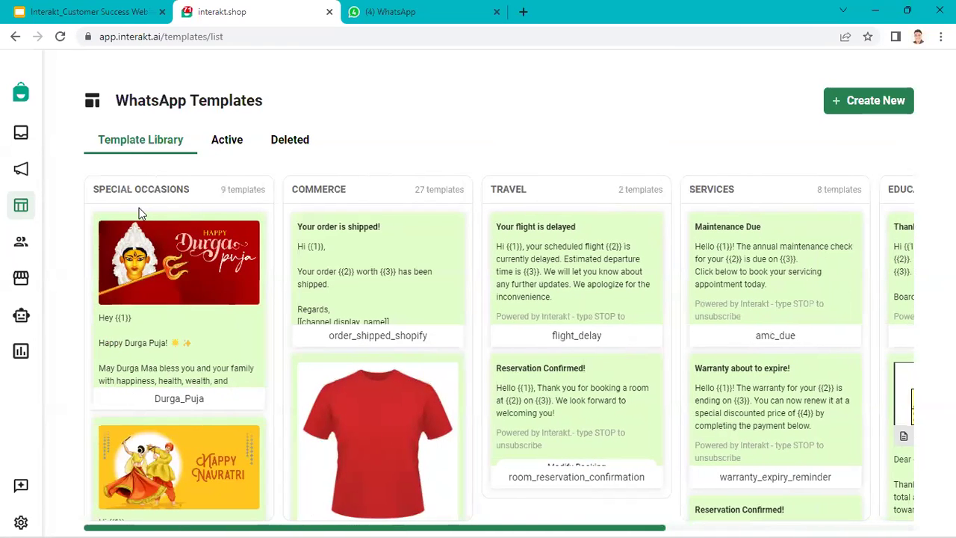
scroll(154, 333, down, 4)
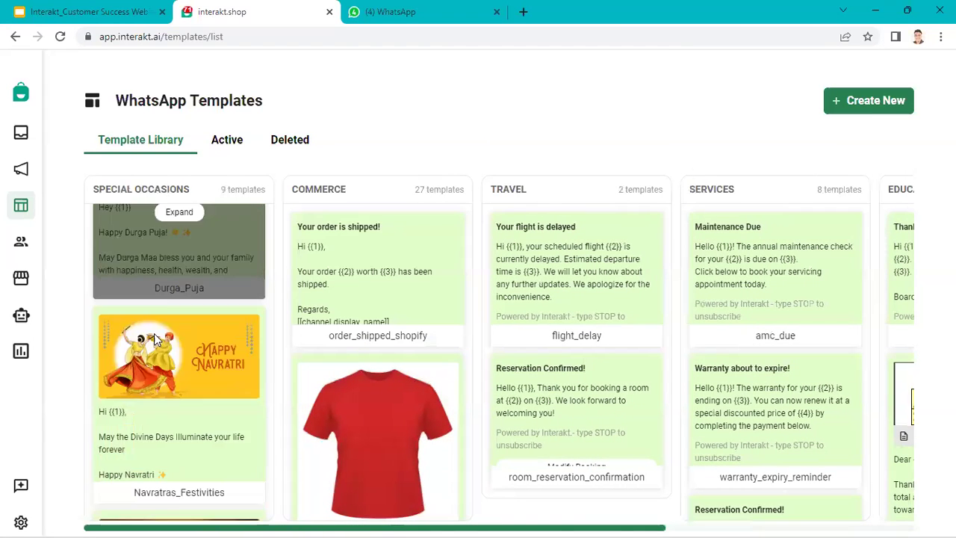
scroll(154, 333, down, 8)
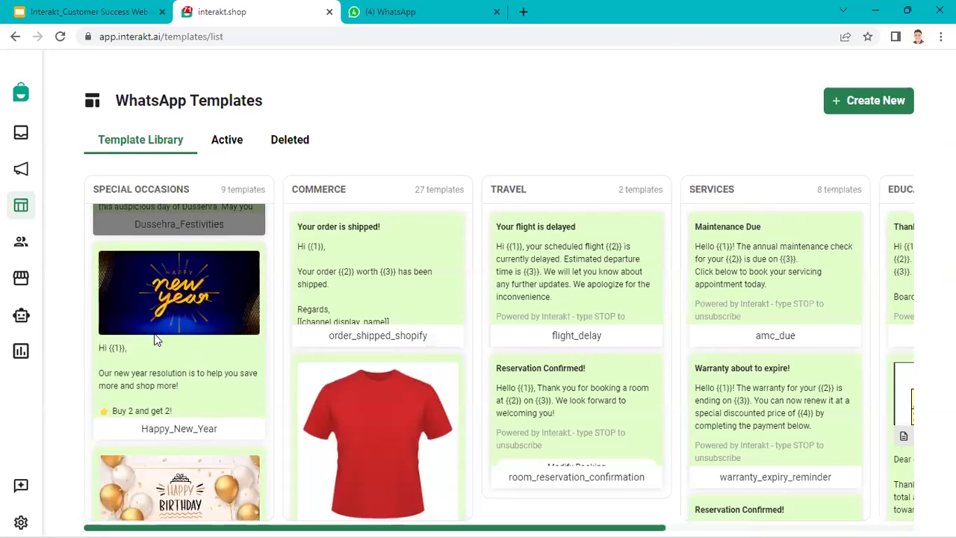
scroll(154, 333, down, 8)
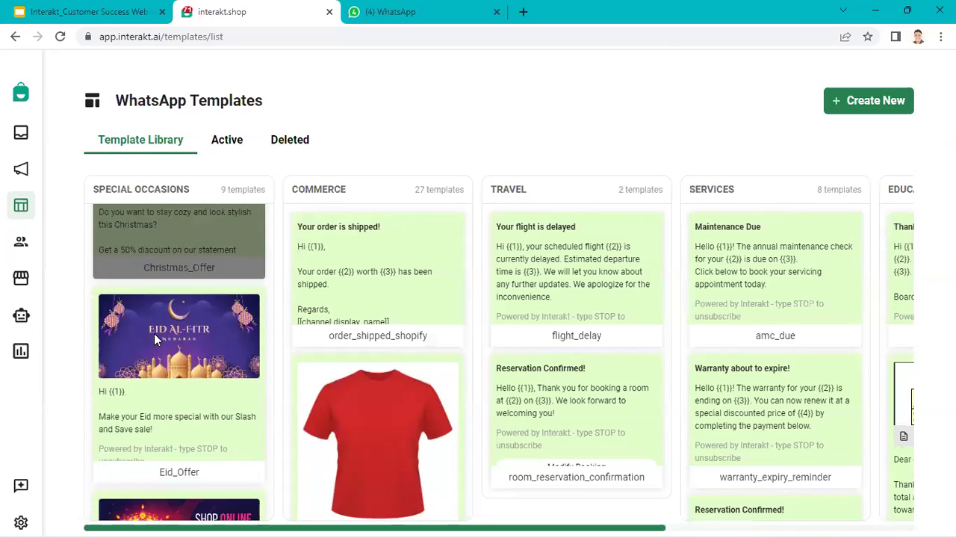
scroll(154, 333, down, 6)
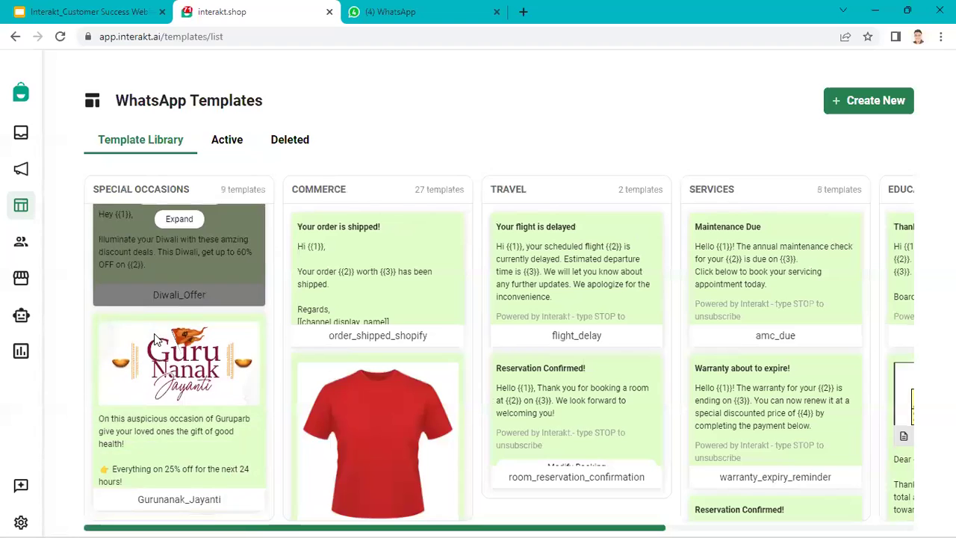
scroll(153, 333, up, 3)
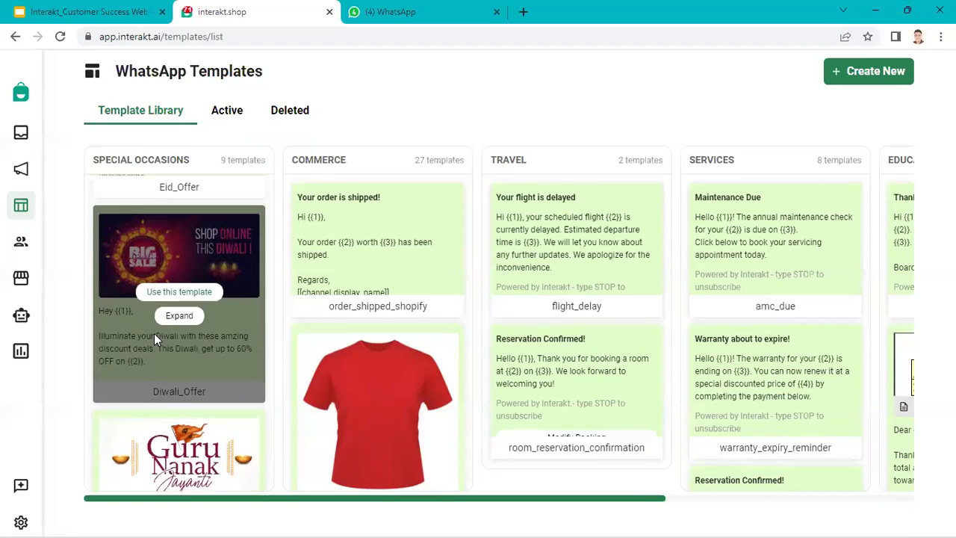
scroll(209, 273, up, 4)
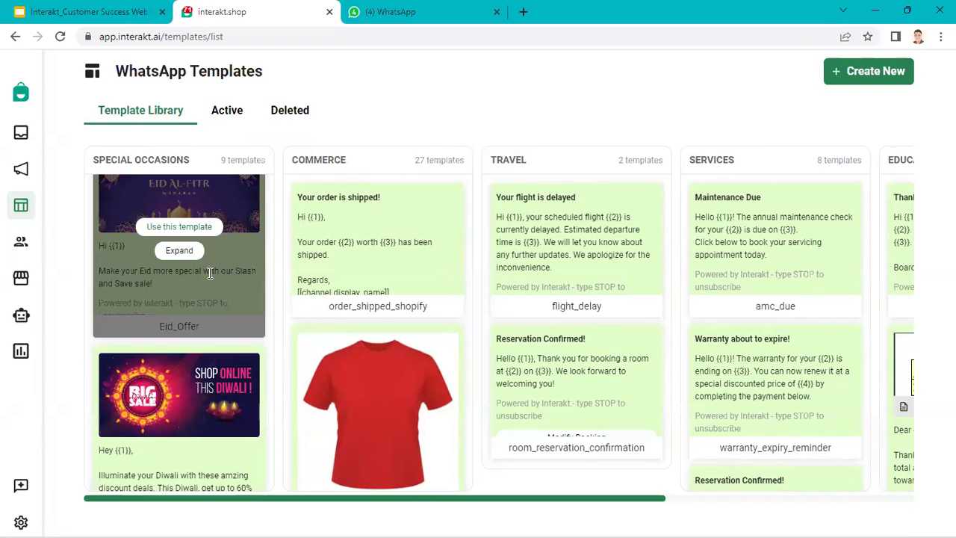
scroll(209, 272, down, 4)
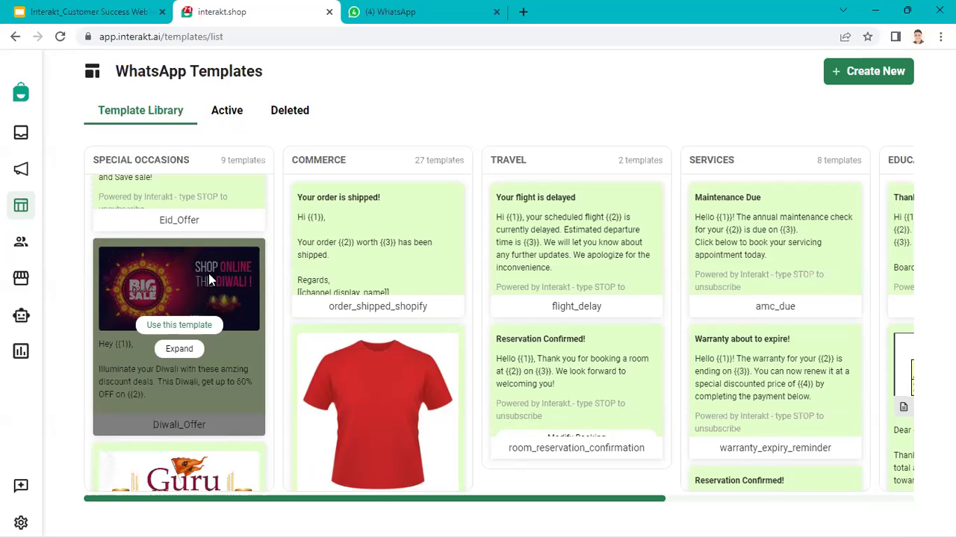
scroll(154, 309, down, 1)
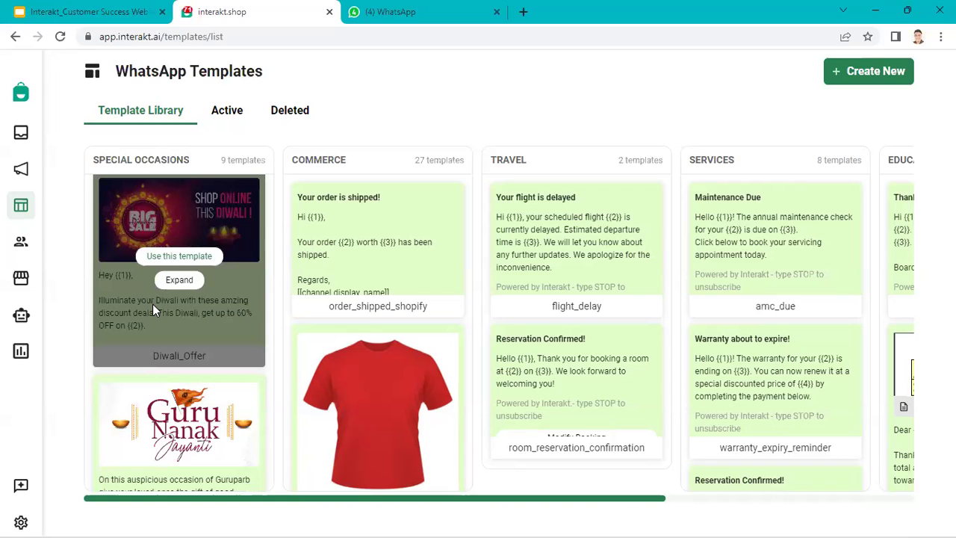
Step: Start a new template from the Diwali_Offer card
click(184, 256)
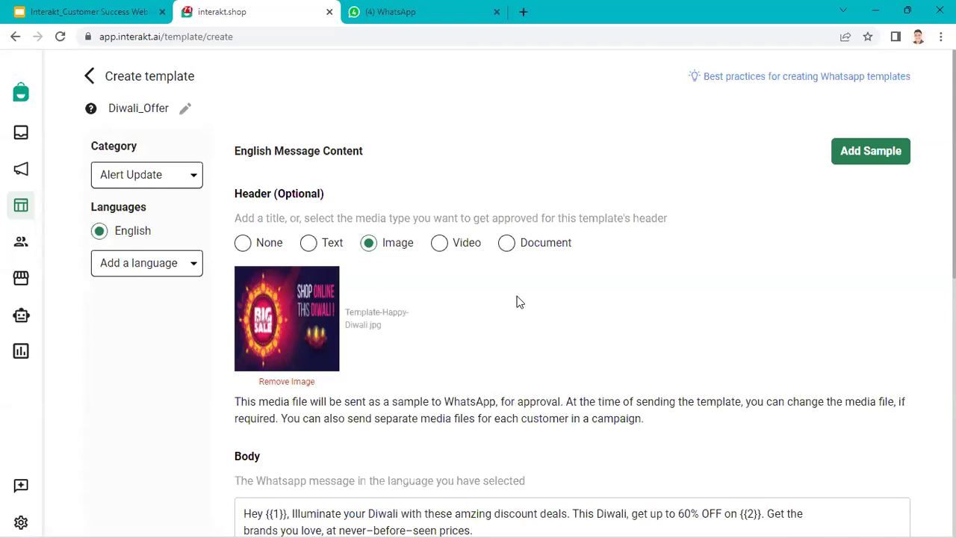
scroll(516, 301, down, 1)
scroll(516, 274, down, 1)
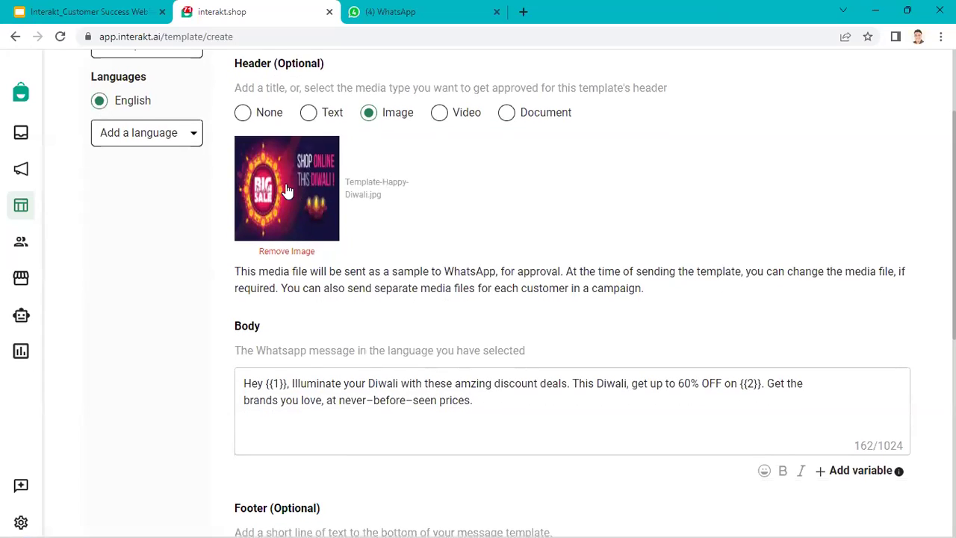
scroll(478, 236, up, 1)
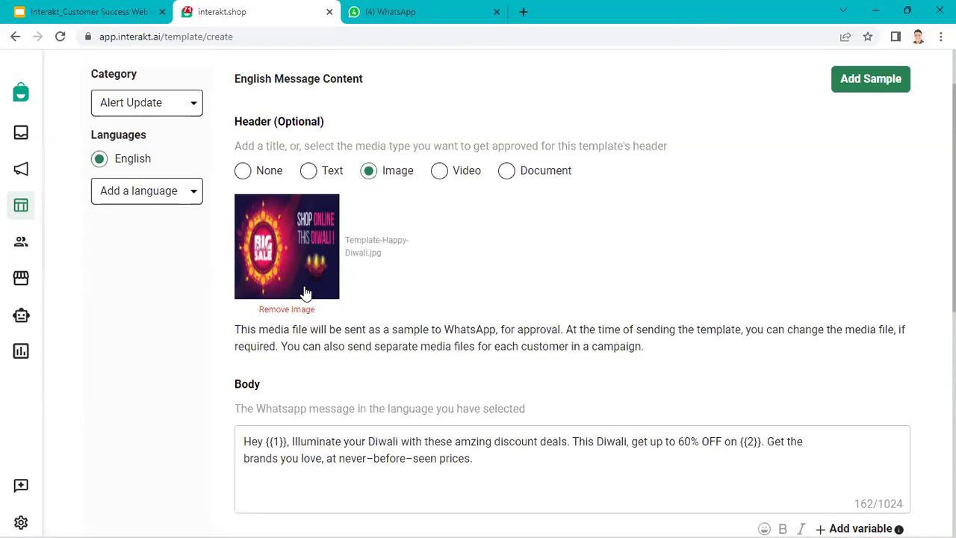
Step: Replace the header image with Festive Customer Support -02.png
click(302, 309)
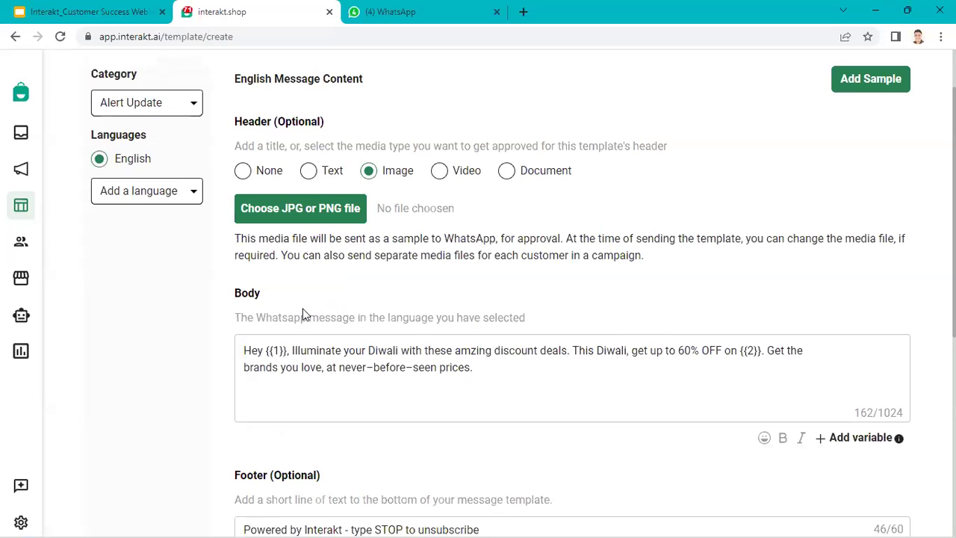
click(315, 208)
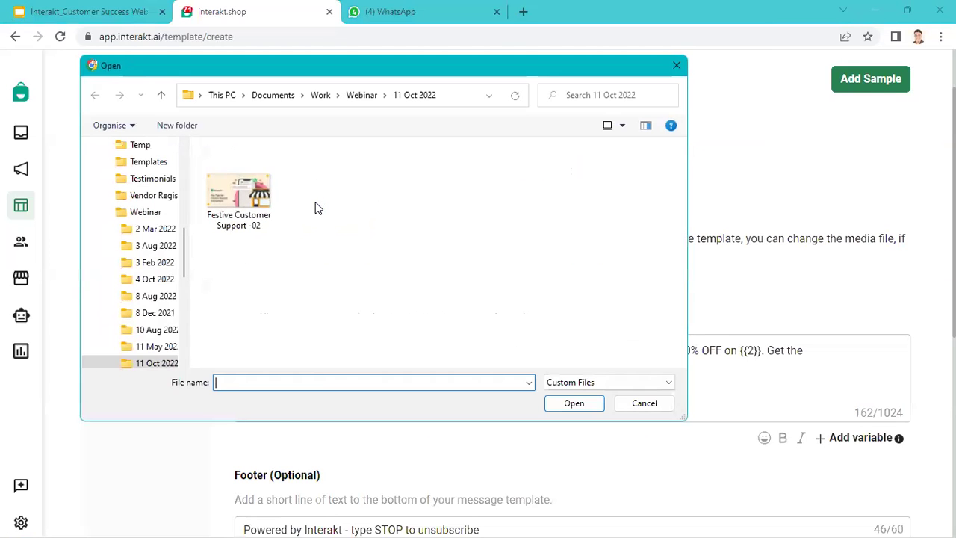
double_click(239, 198)
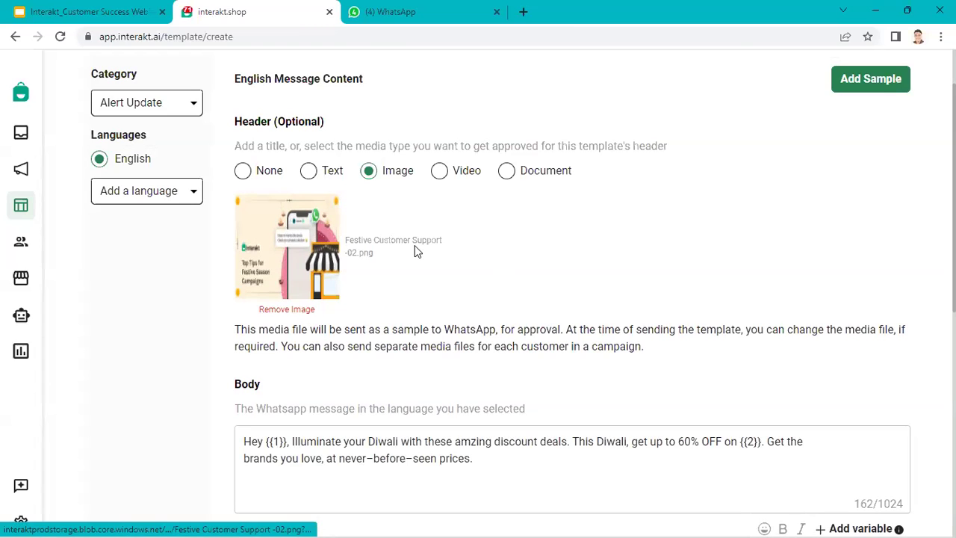
scroll(415, 245, down, 2)
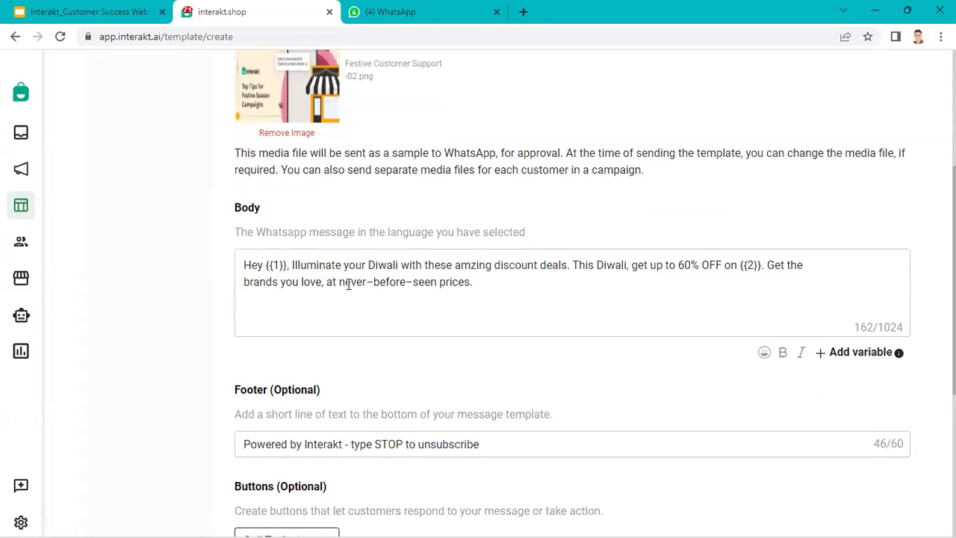
Step: Put the greeting on its own line, fix 'amazing', and offer 25% Off on the entire collection
scroll(348, 284, down, 1)
click(292, 255)
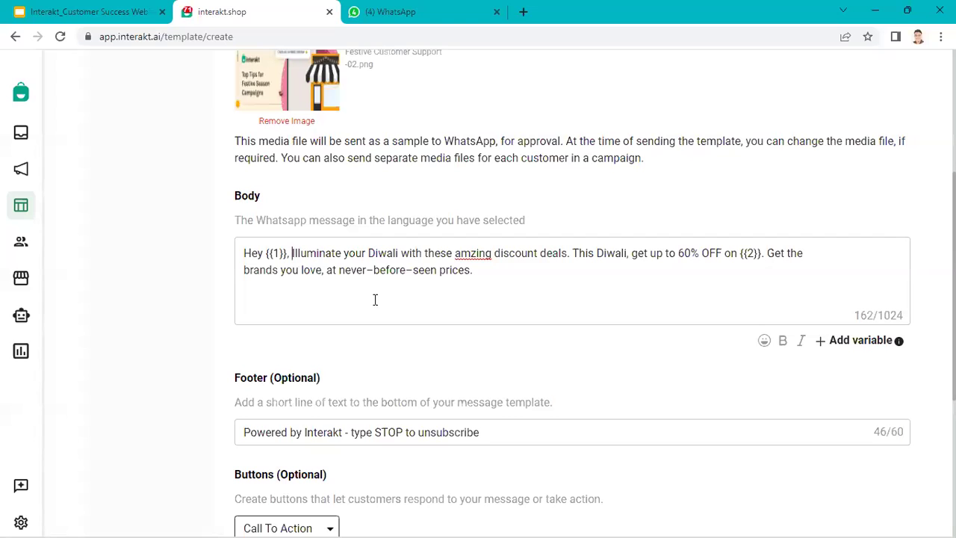
key(Return)
key(Return)
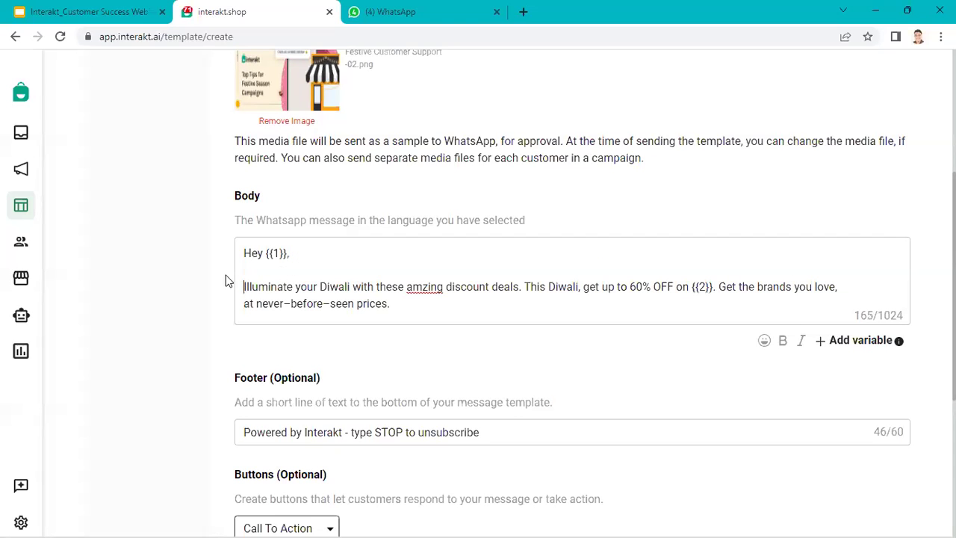
click(295, 254)
click(425, 288)
text(a)
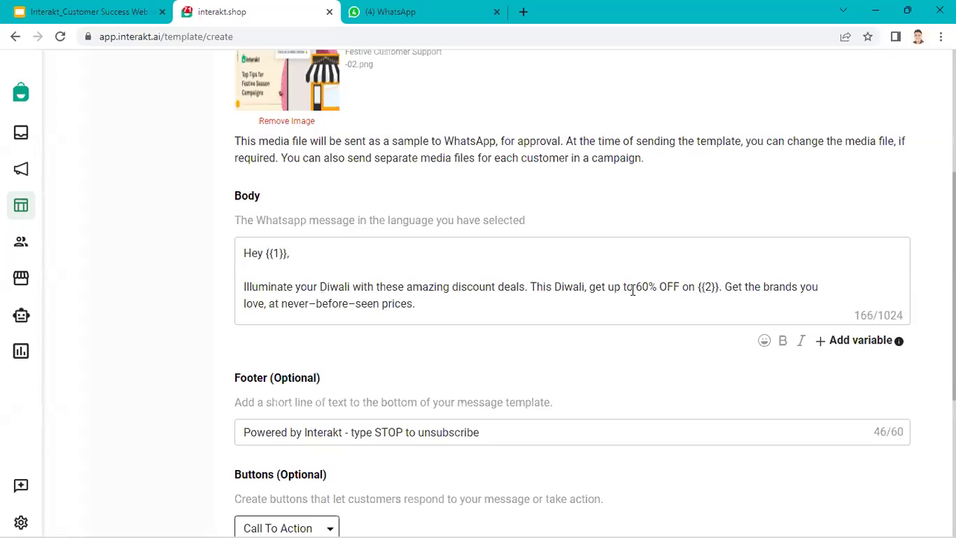
click(718, 291)
key(BackSpace)
key(BackSpace)
key(BackSpace)
key(BackSpace)
key(BackSpace)
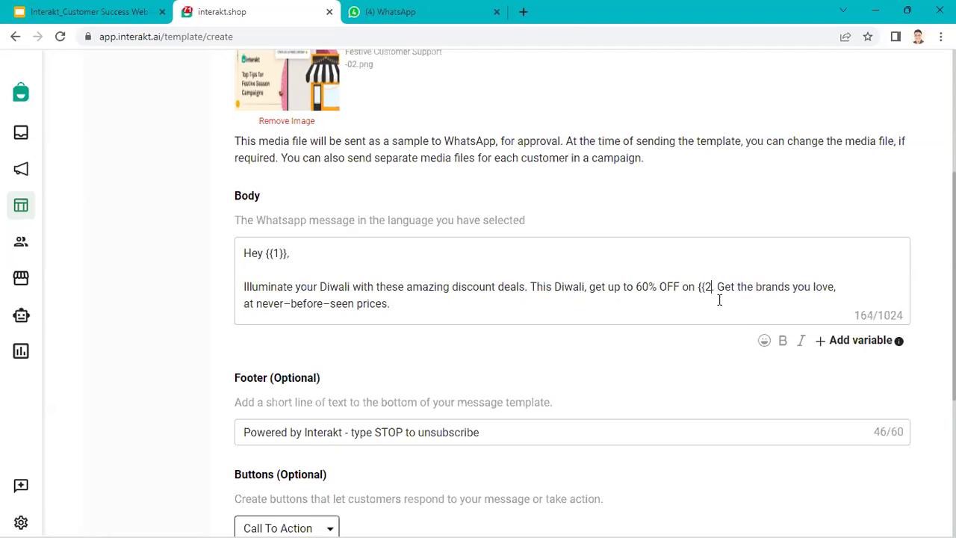
key(BackSpace)
key(BackSpace)
key(BackSpace)
key(BackSpace)
key(BackSpace)
key(BackSpace)
key(BackSpace)
key(BackSpace)
key(BackSpace)
key(BackSpace)
key(BackSpace)
key(BackSpace)
key(BackSpace)
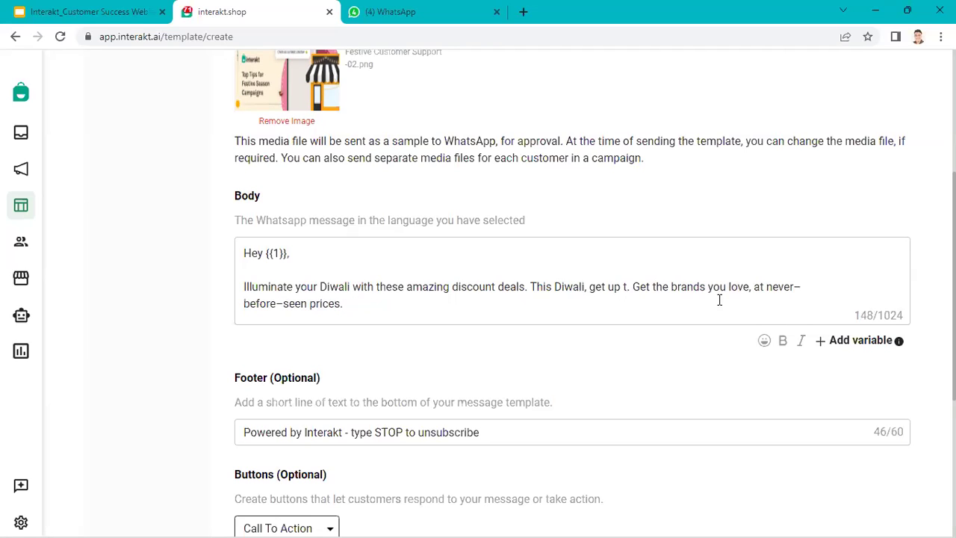
text(o)
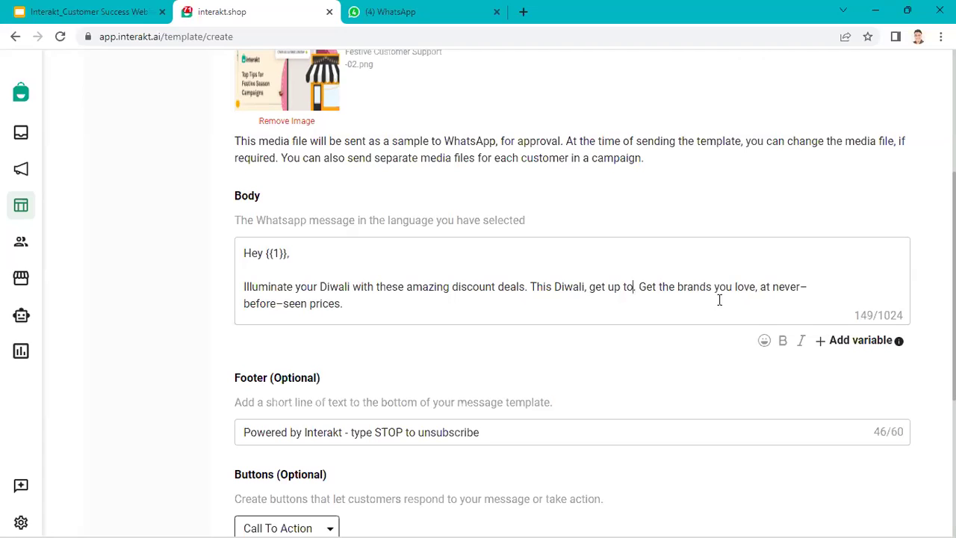
text( 25% Off)
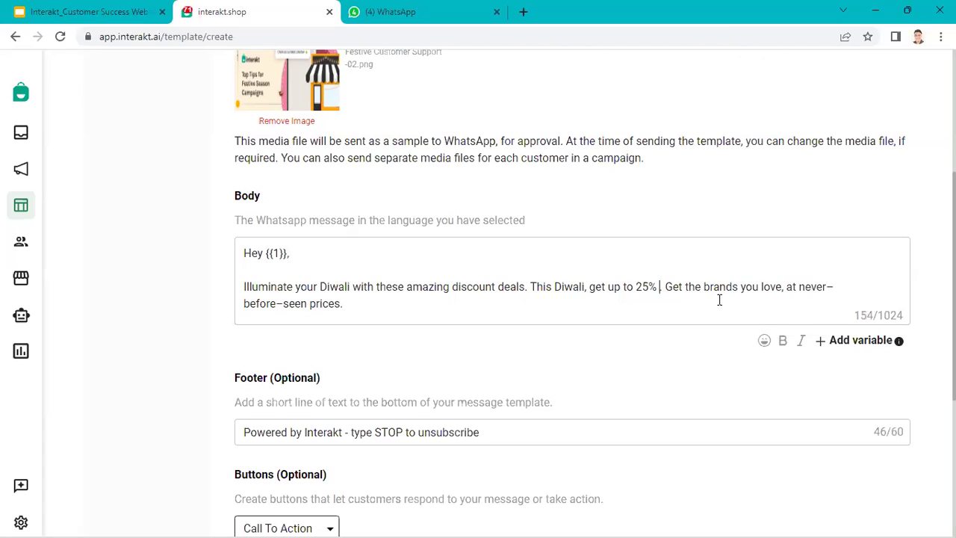
text( on )
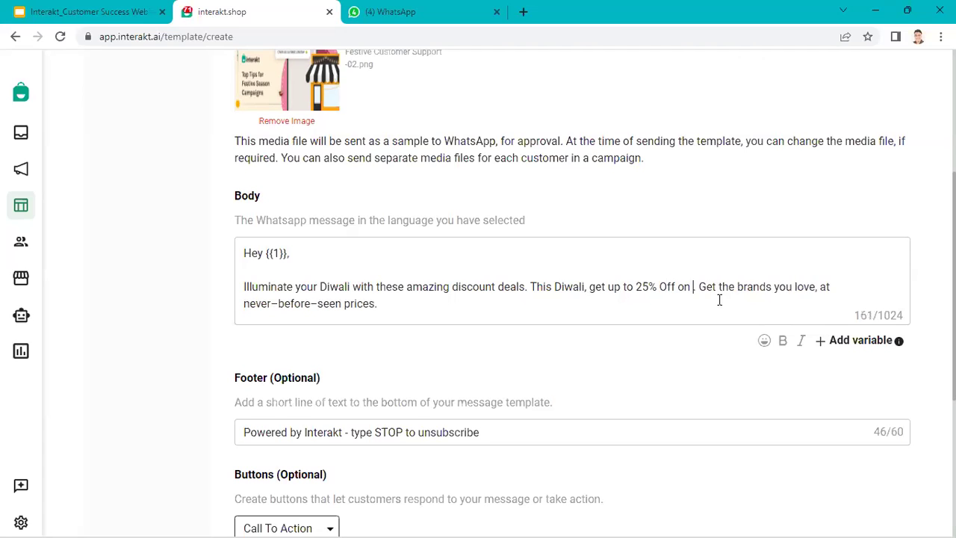
text(our enti)
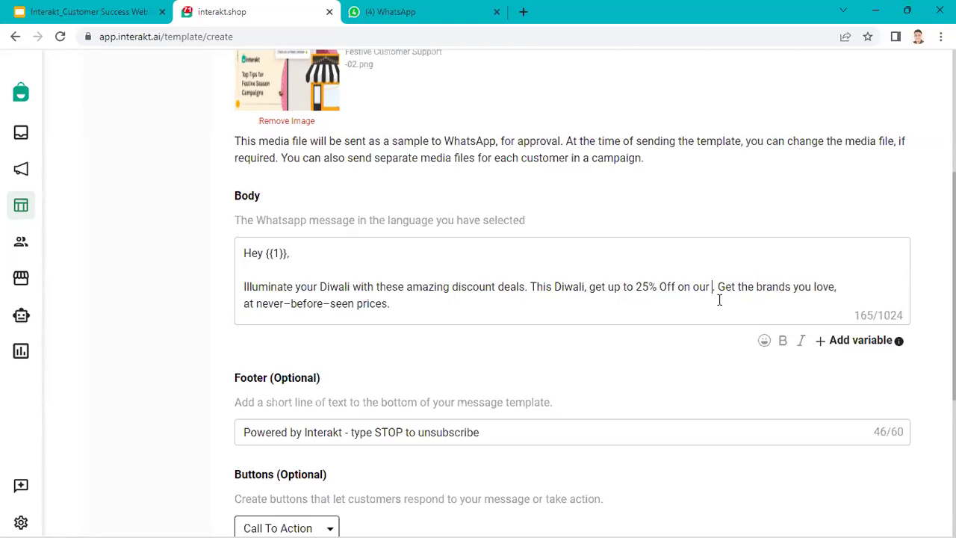
text(re collectio)
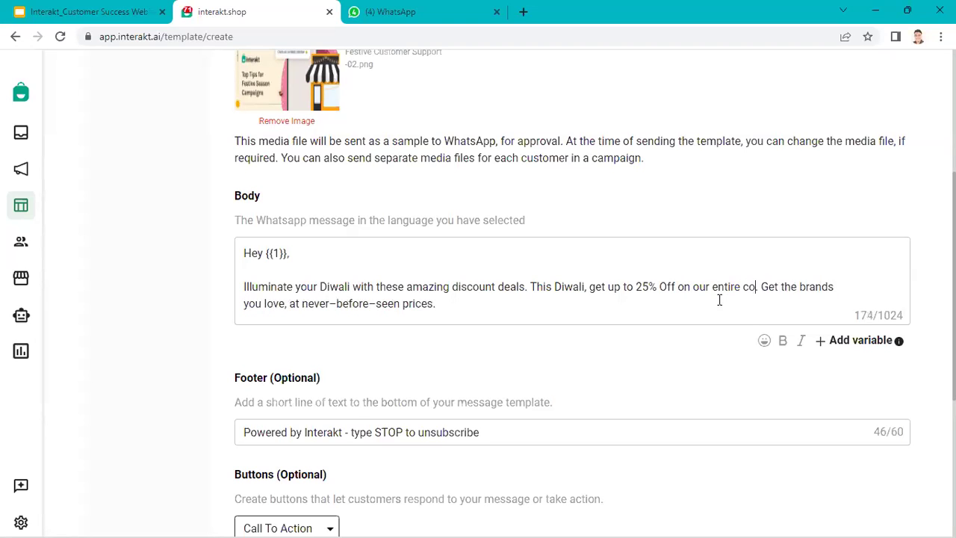
text(n.)
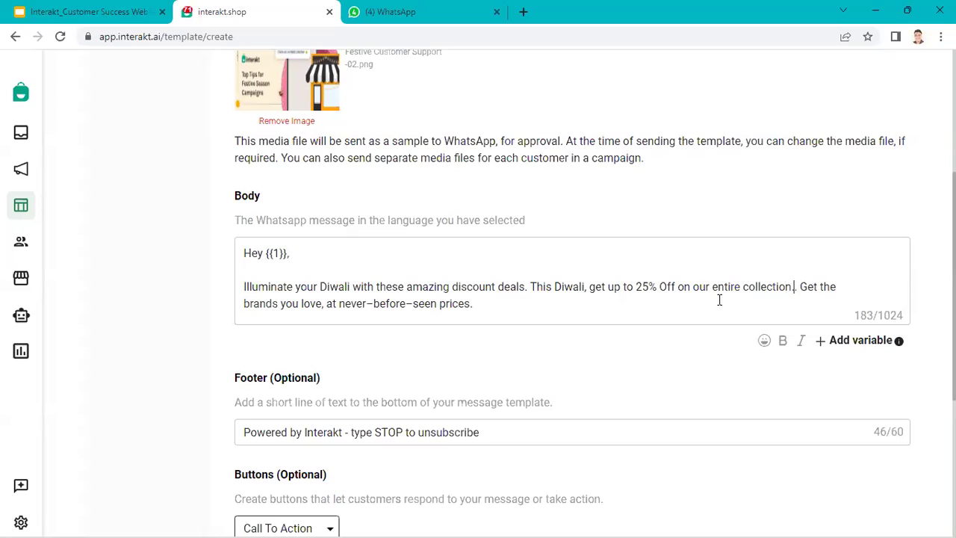
key(BackSpace)
key(Return)
key(Return)
Step: Add a 'With Love from,' sign-off with the team name below the message
scroll(584, 301, down, 1)
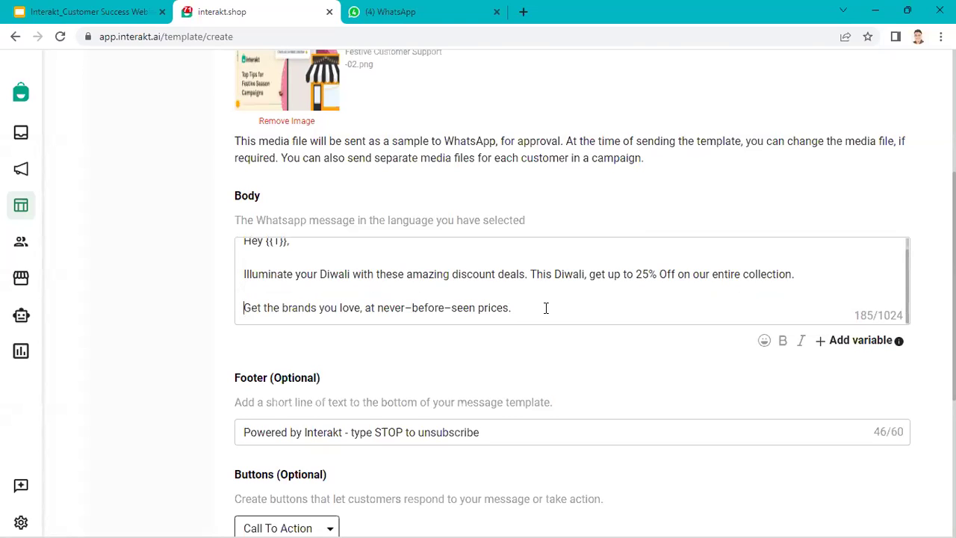
key(Return)
key(Return)
text(Regards,)
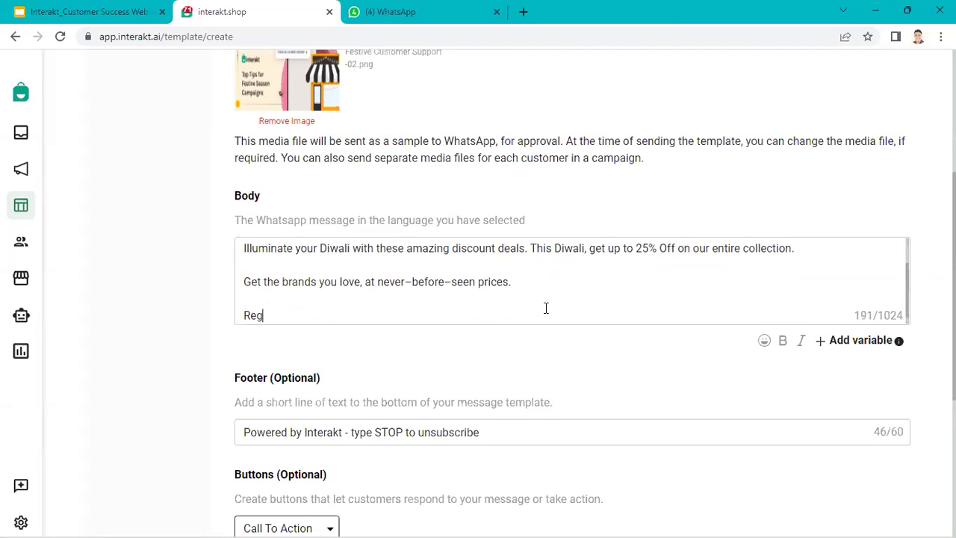
key(Return)
key(BackSpace)
key(BackSpace)
key(BackSpace)
key(BackSpace)
key(BackSpace)
key(BackSpace)
key(BackSpace)
key(BackSpace)
key(BackSpace)
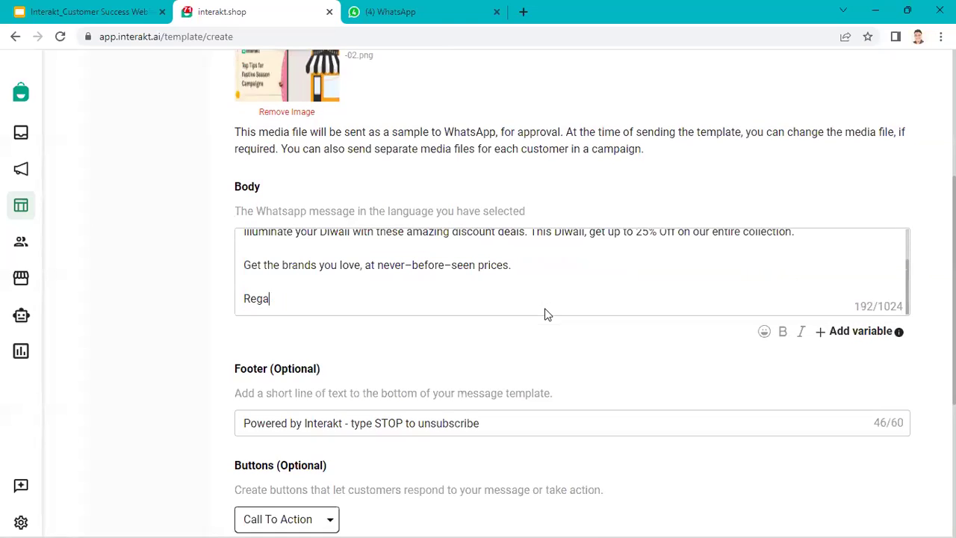
text(With Love,)
key(BackSpace)
text(from,)
key(Return)
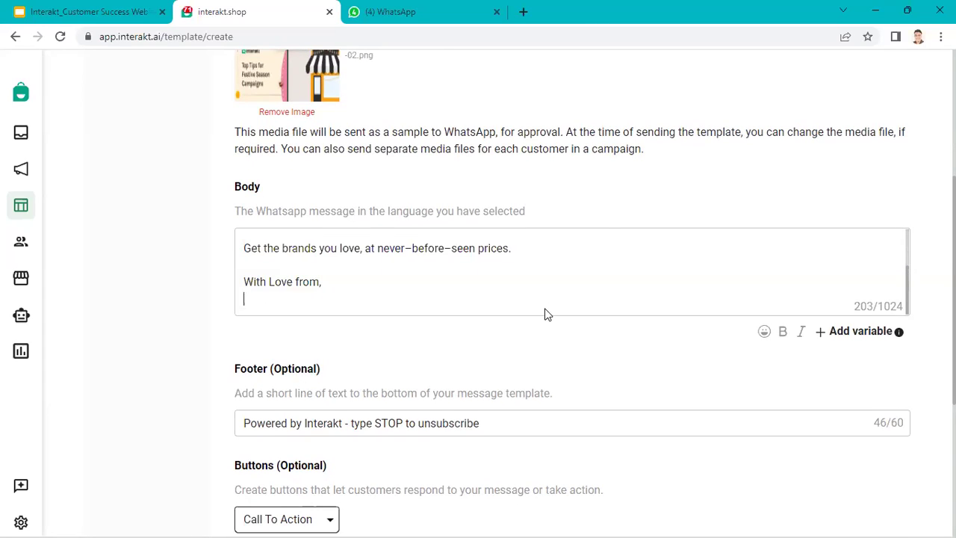
text(Team Intearkt)
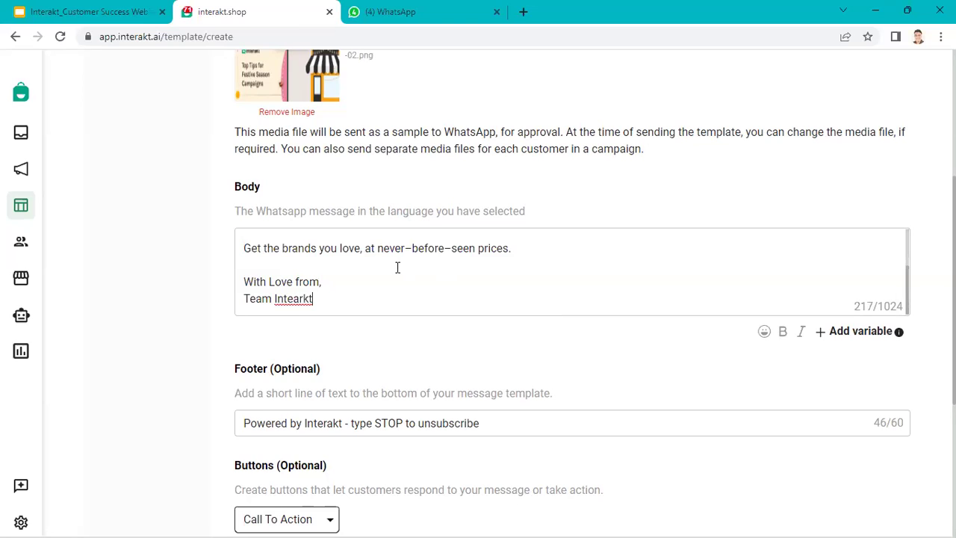
scroll(419, 267, up, 2)
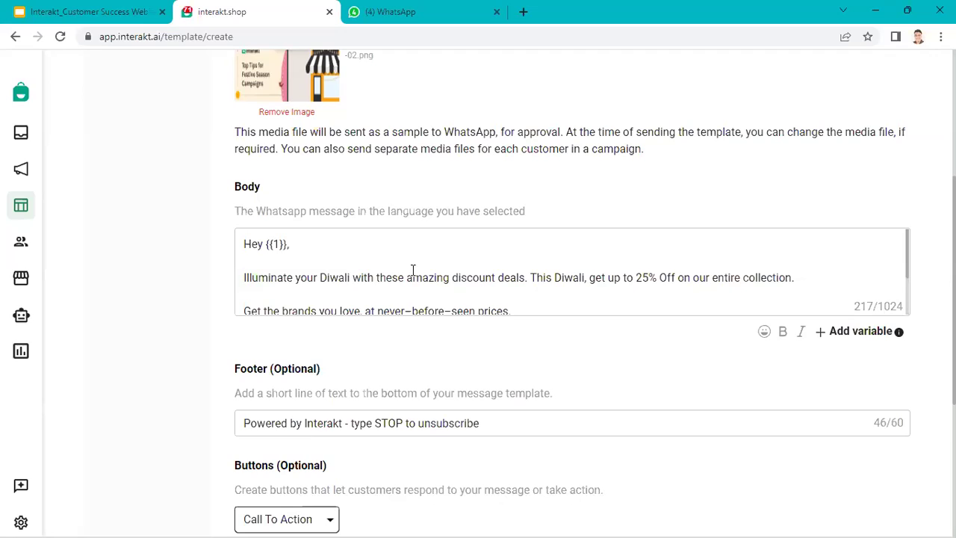
Step: Insert a diya emoji before 'Illuminate'
click(764, 333)
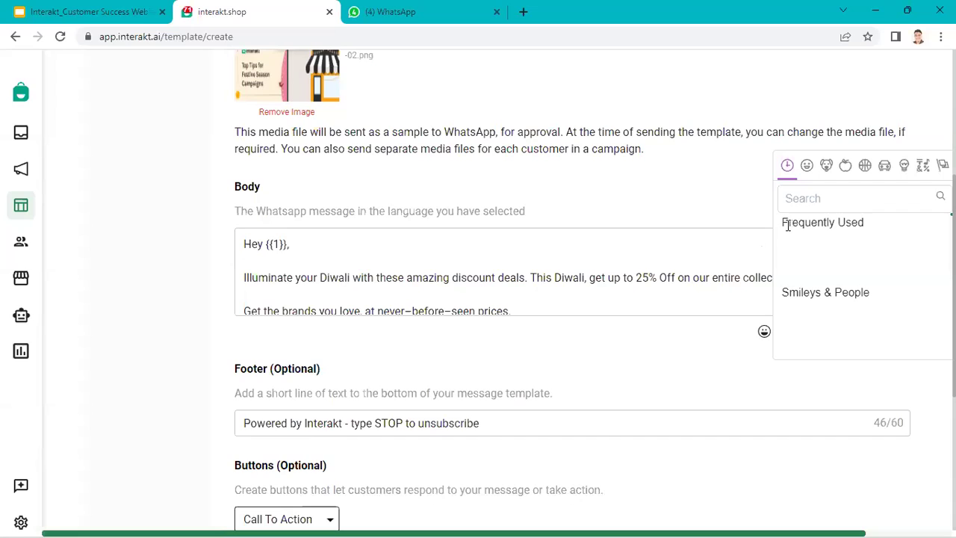
click(821, 198)
text(diya)
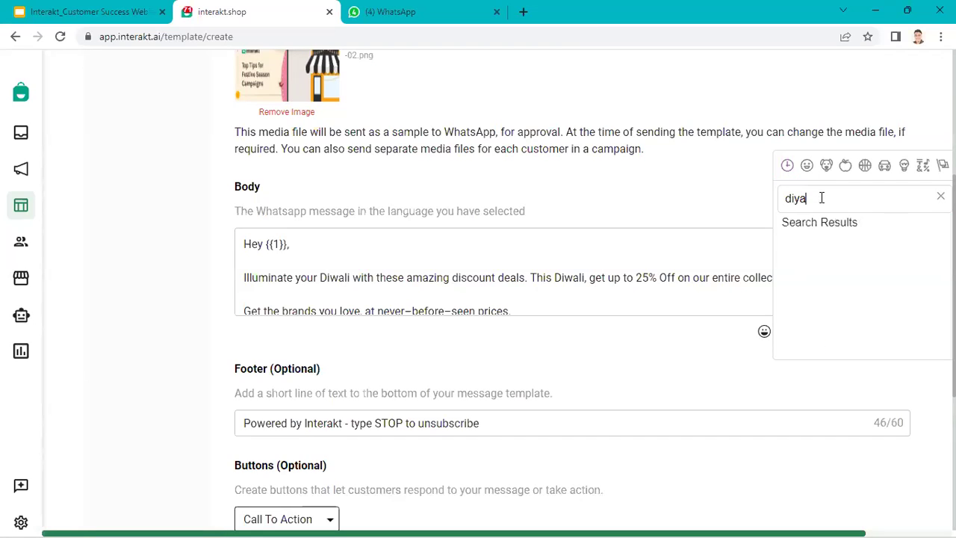
key(BackSpace)
click(789, 246)
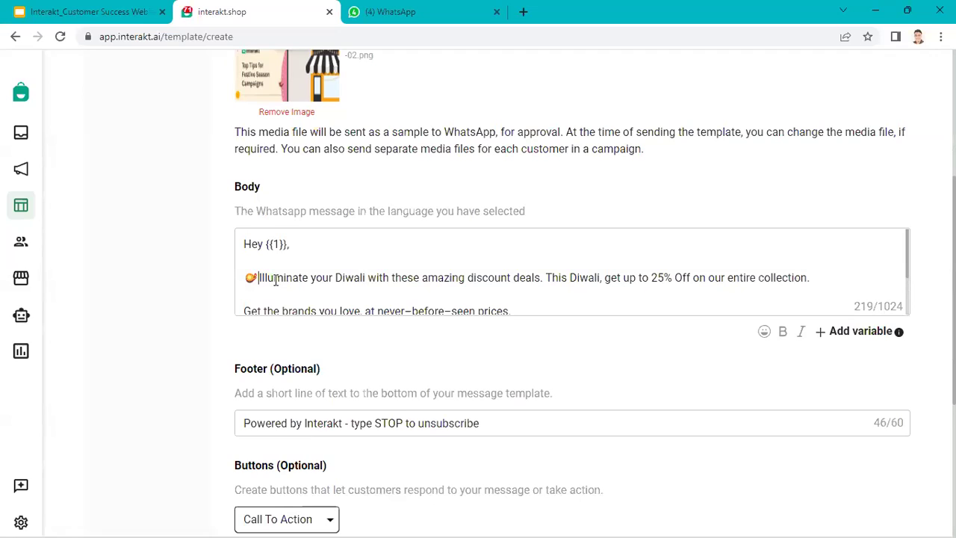
Step: Insert a fire emoji after 'prices.'
click(355, 278)
click(542, 279)
click(764, 330)
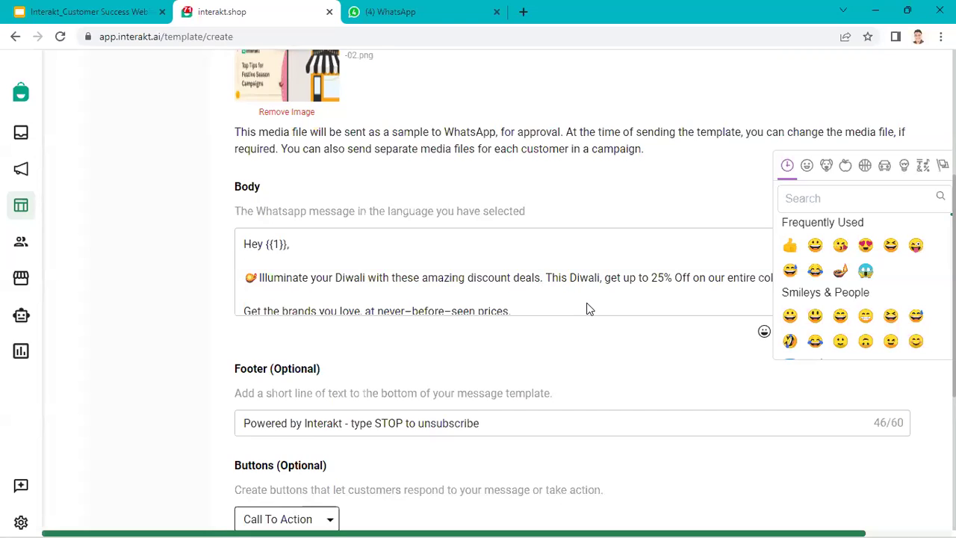
click(587, 308)
scroll(537, 291, down, 1)
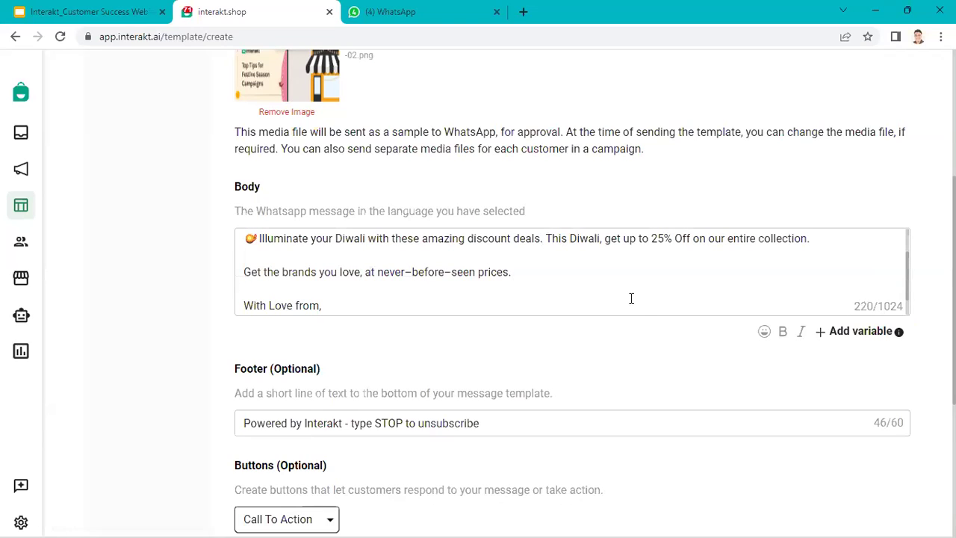
click(765, 333)
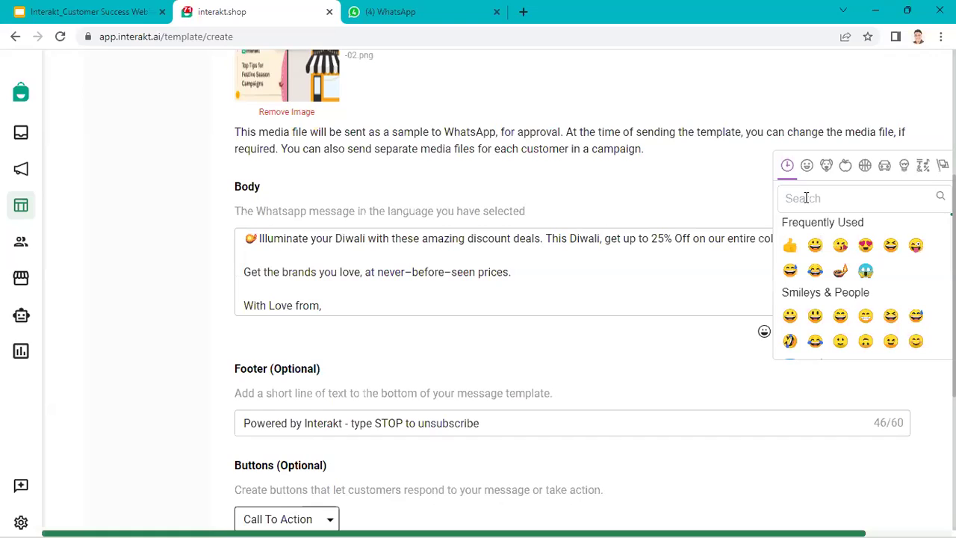
text(fire)
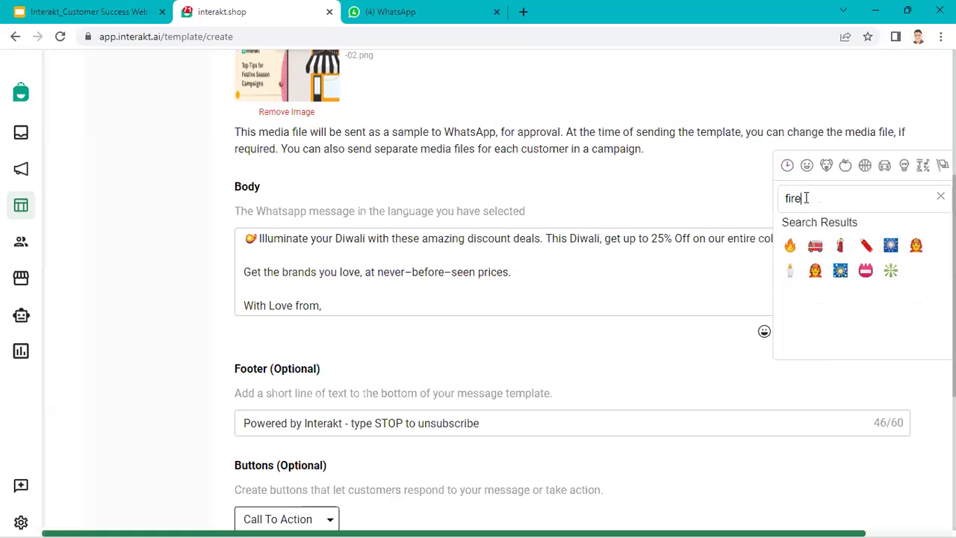
click(789, 245)
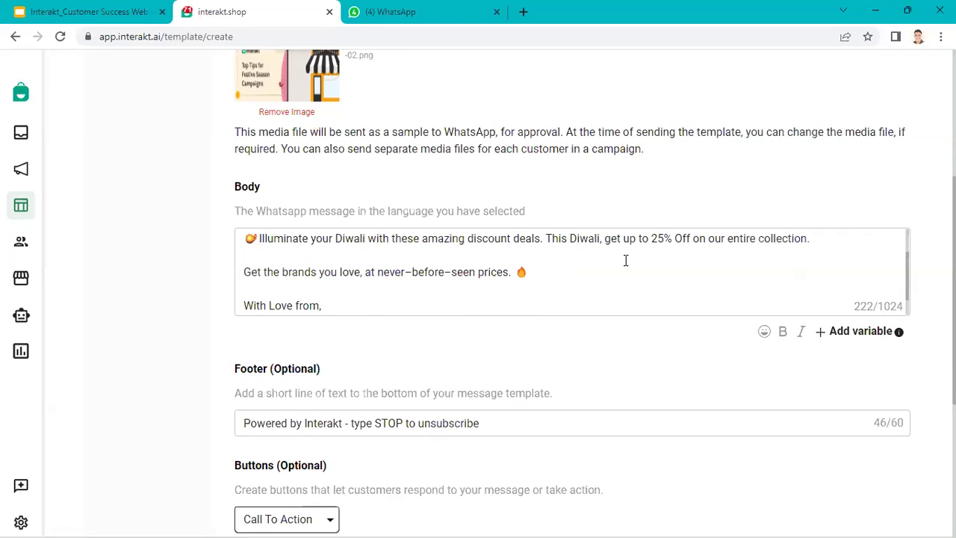
Step: Insert a gift emoji before 'This'
scroll(683, 264, up, 1)
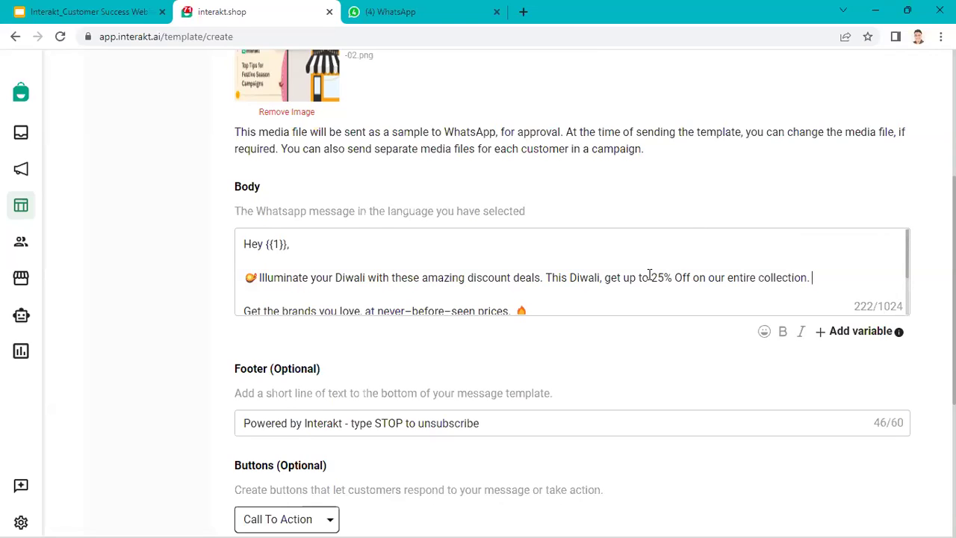
click(546, 277)
click(763, 332)
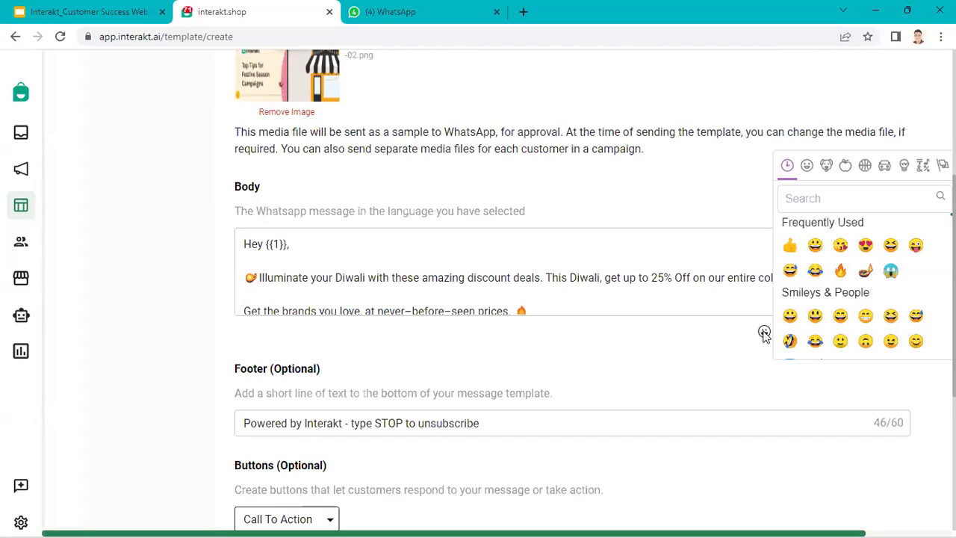
text(gift)
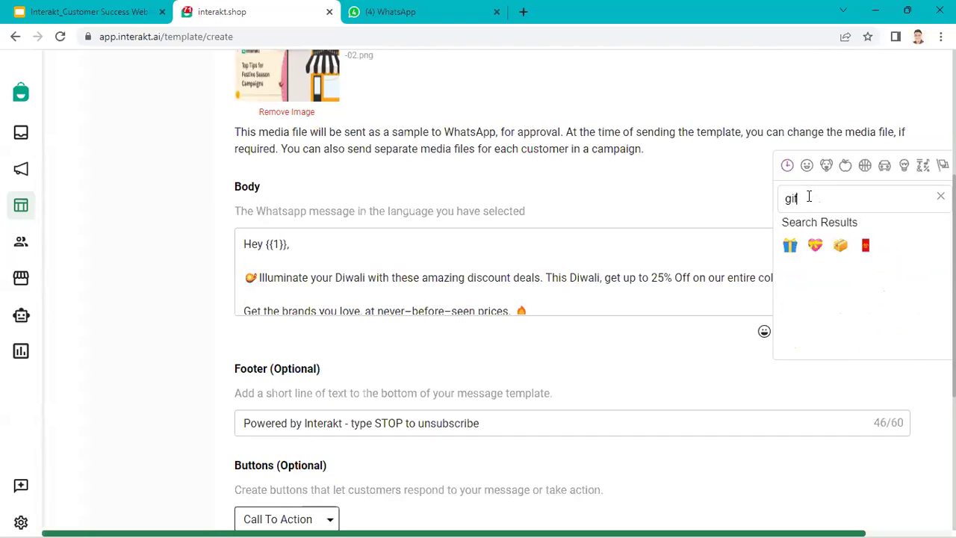
click(790, 246)
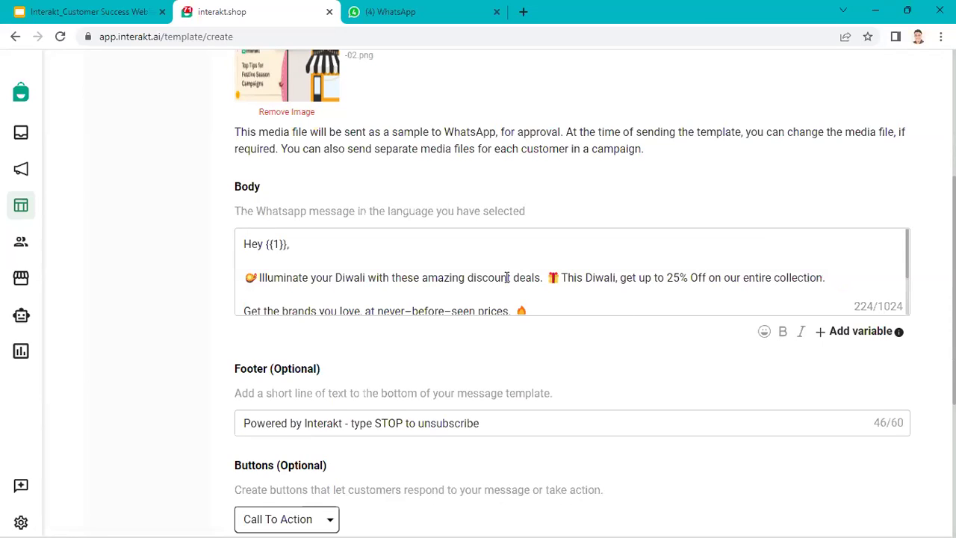
Step: Replace 'Love' in the sign-off with a red heart emoji, reading 'With ❤ from,'
scroll(507, 277, down, 2)
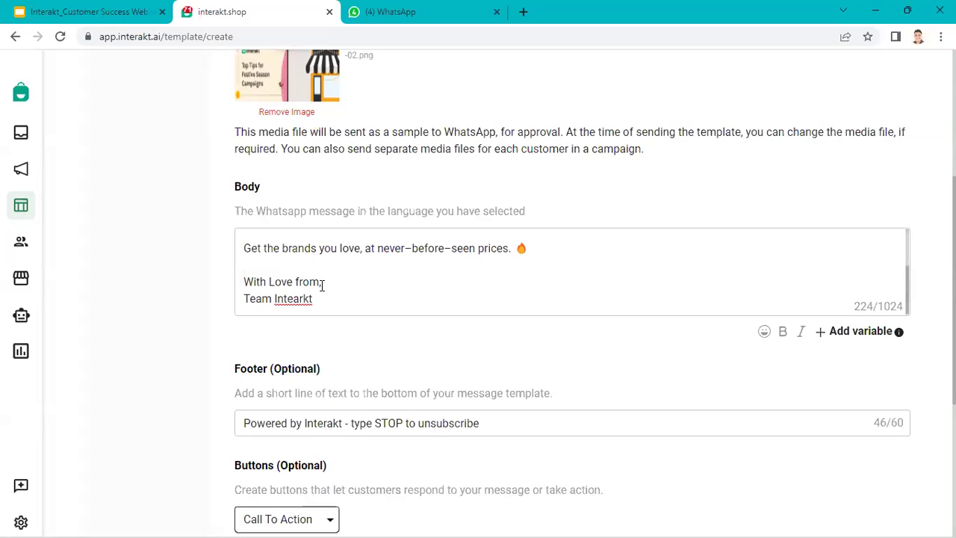
double_click(274, 281)
key(BackSpace)
click(765, 334)
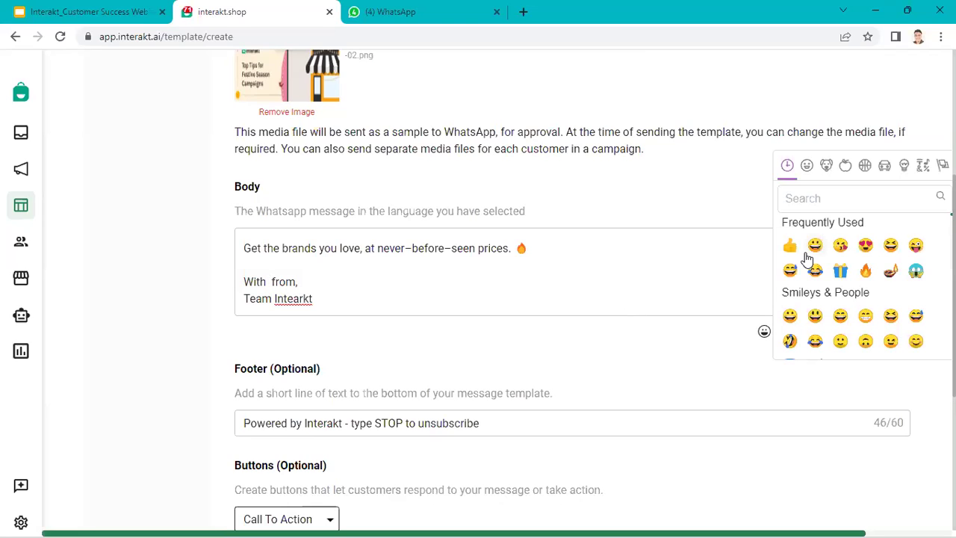
click(803, 196)
text(heart)
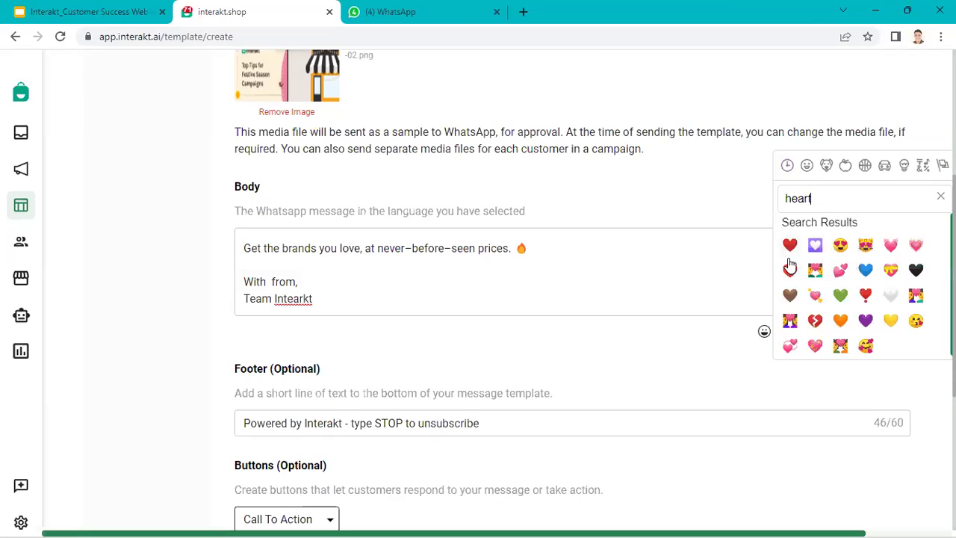
click(789, 247)
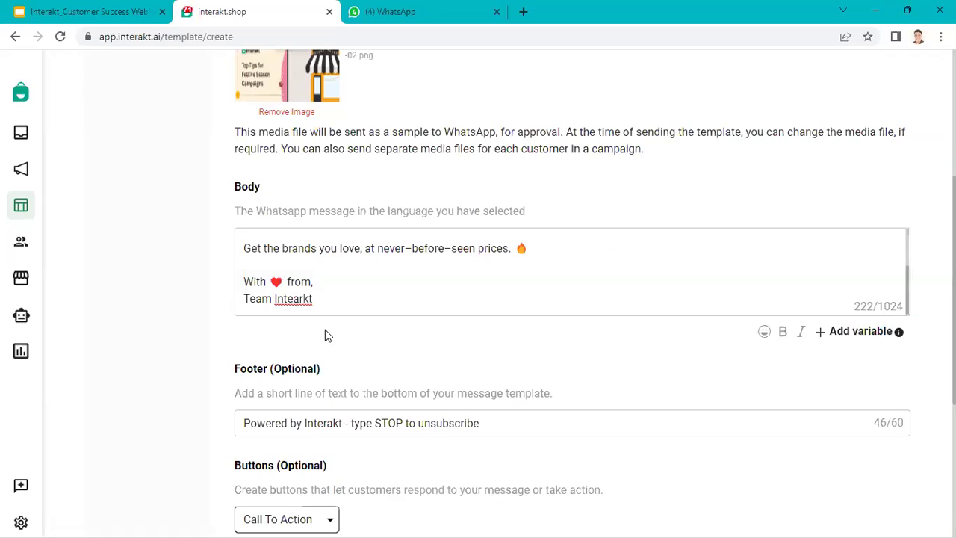
click(274, 281)
key(BackSpace)
key(BackSpace)
Step: Correct the misspelled team name to 'Team Interakt'
scroll(344, 269, up, 2)
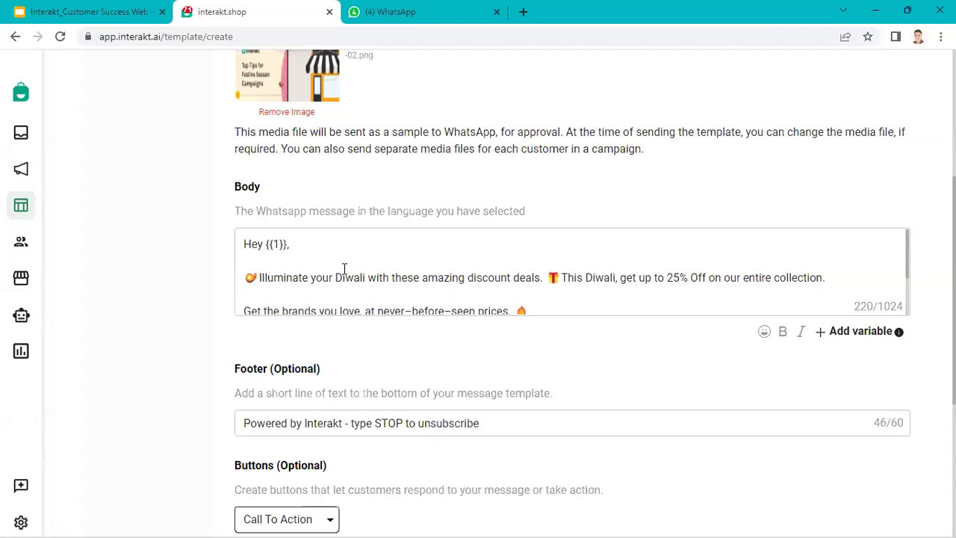
scroll(344, 269, down, 2)
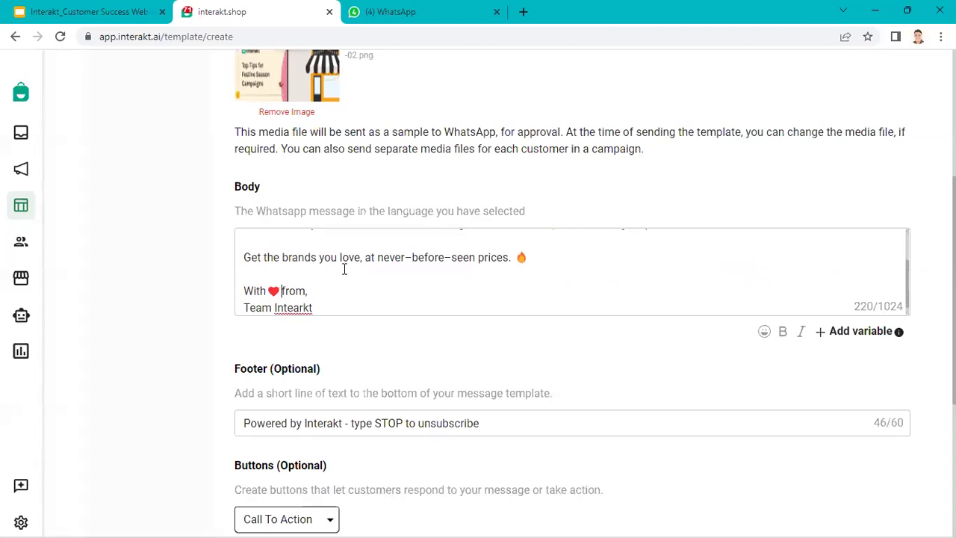
scroll(344, 269, down, 1)
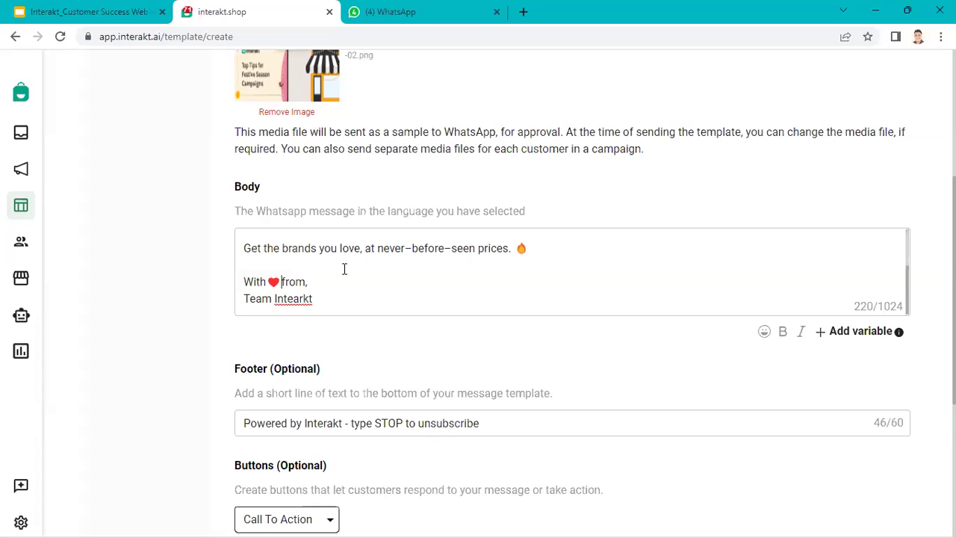
scroll(344, 268, up, 3)
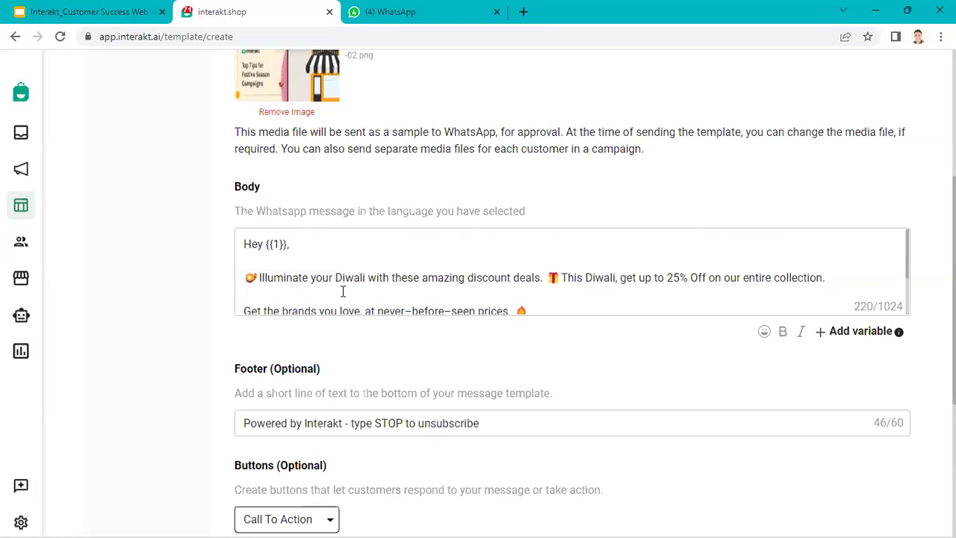
scroll(343, 291, down, 3)
scroll(343, 291, up, 3)
scroll(343, 291, down, 1)
scroll(343, 291, down, 5)
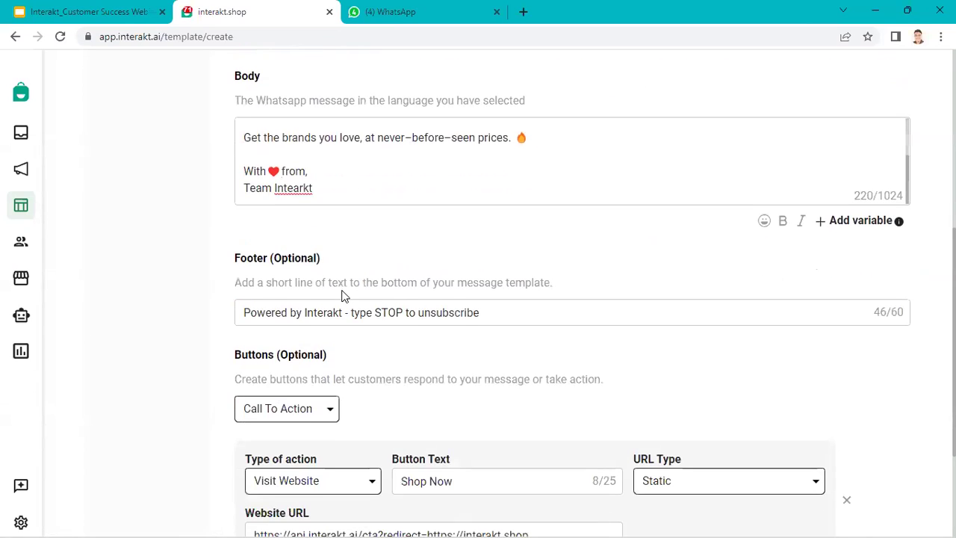
click(299, 187)
key(BackSpace)
text(a)
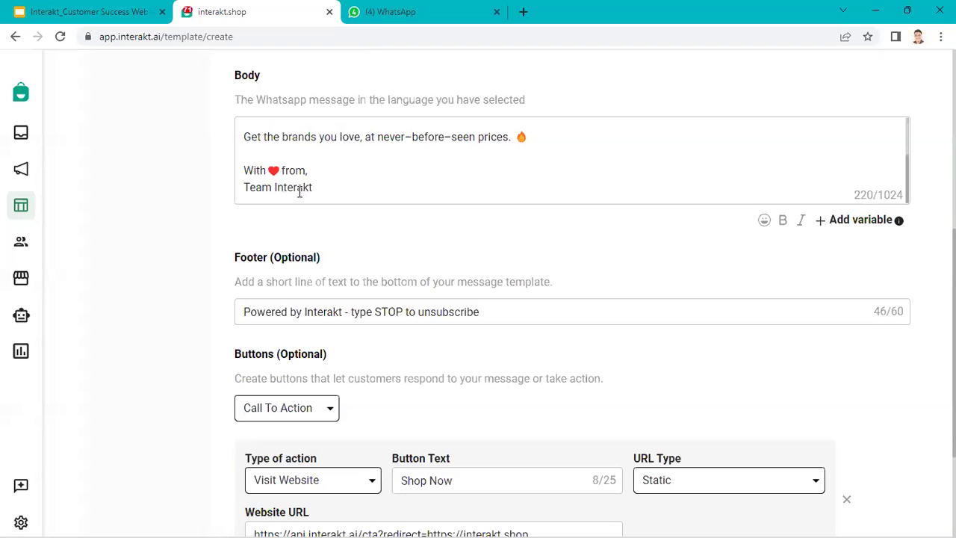
Step: Make '25% Off' bold in the body
scroll(322, 191, up, 3)
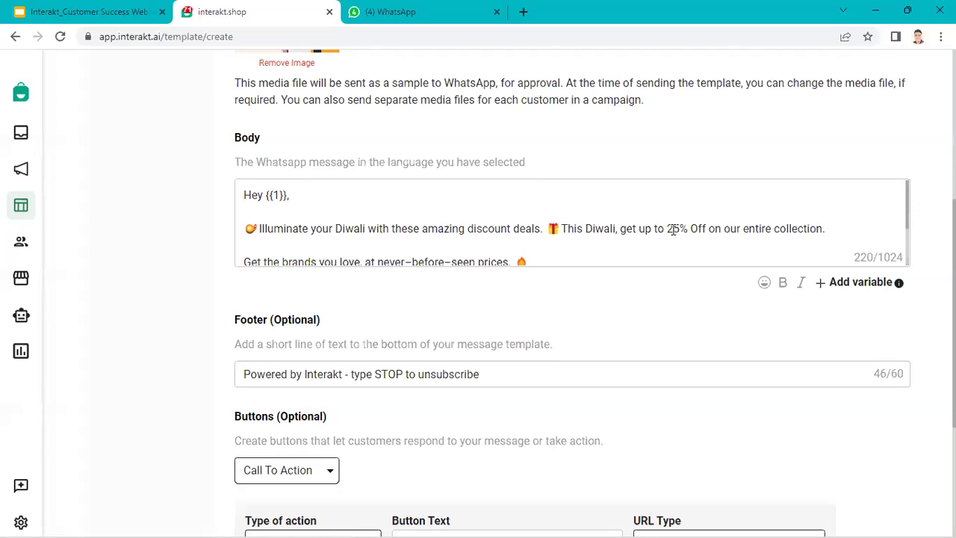
drag(666, 228, 707, 228)
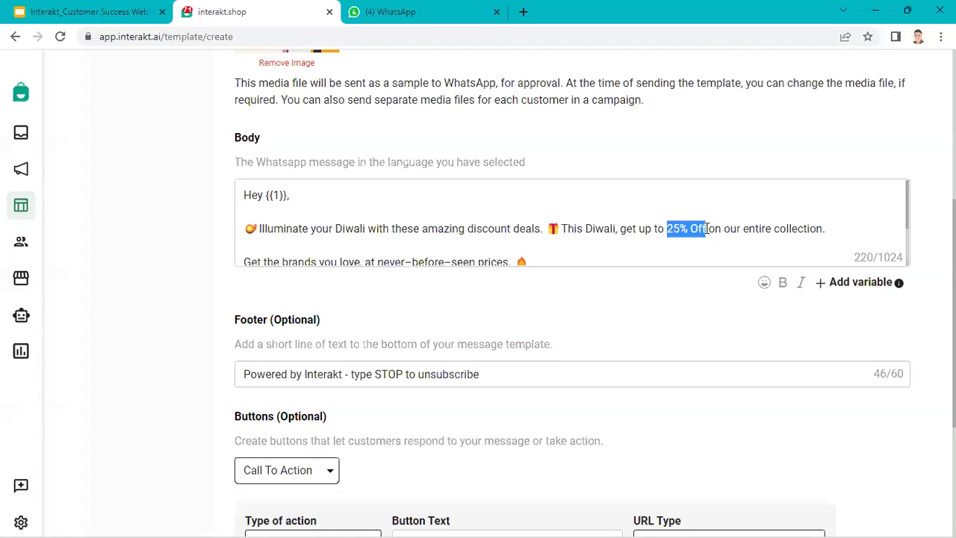
click(782, 282)
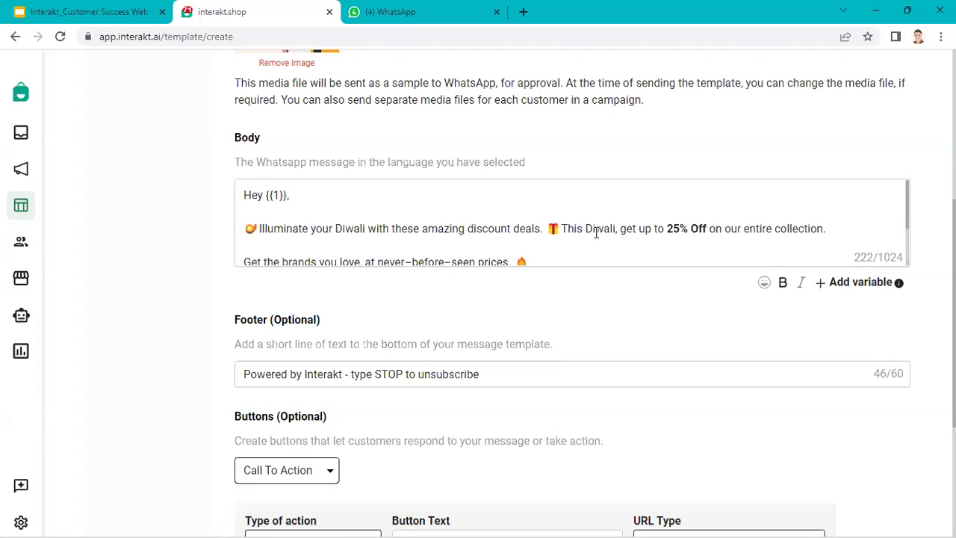
Step: Add 'Use Code DIWALI during checkout to get additional 10% Off.' with DIWALI in bold
click(830, 226)
key(Return)
key(Return)
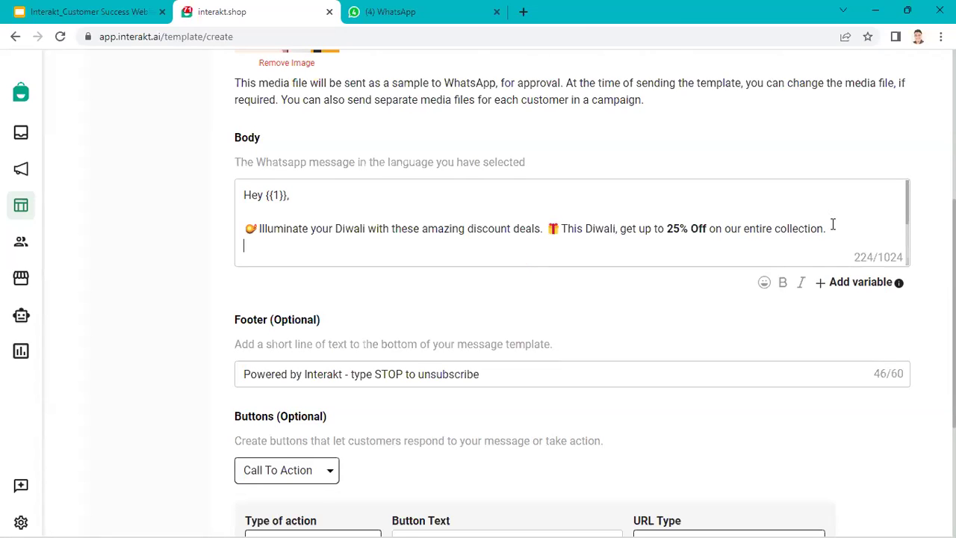
text(Use Cod)
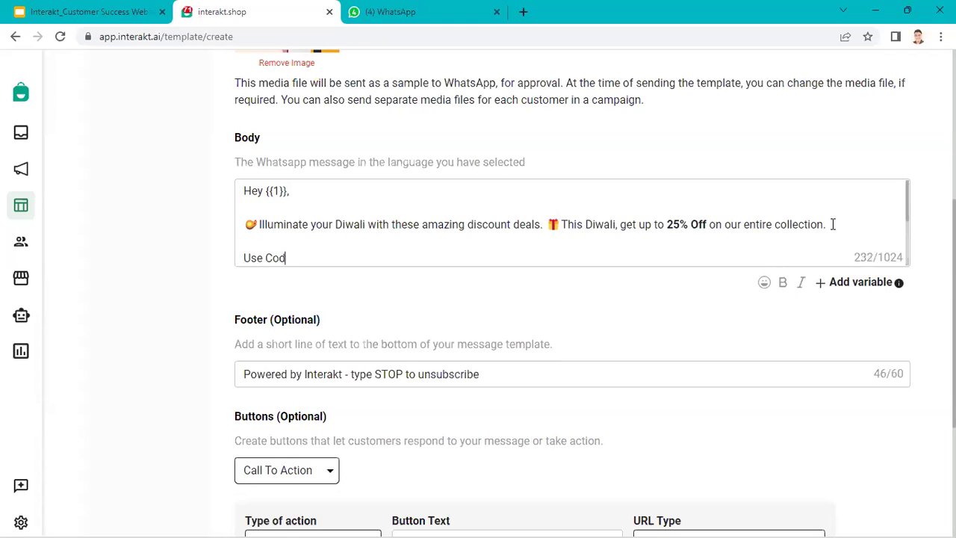
text(e DIWALI during check)
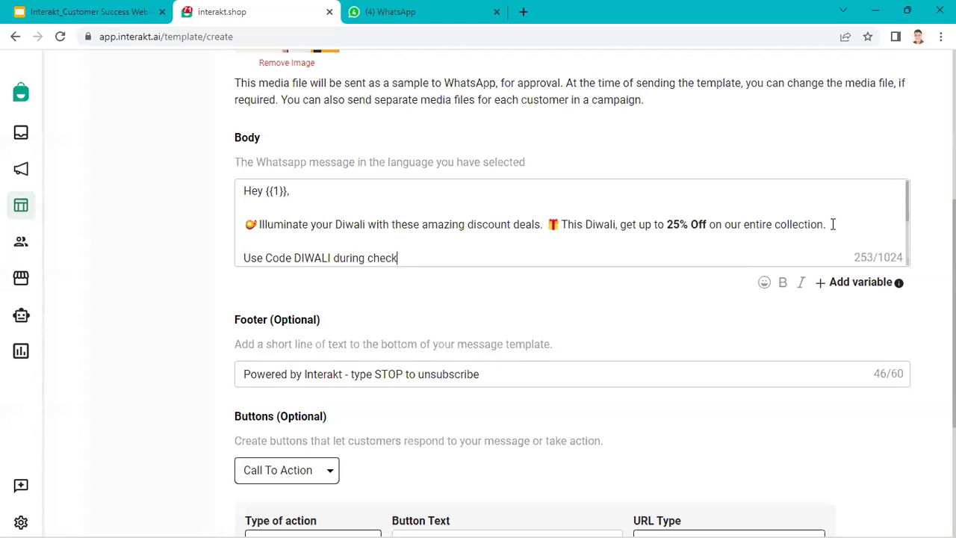
text(out.)
scroll(833, 224, down, 1)
key(BackSpace)
text(to get addi)
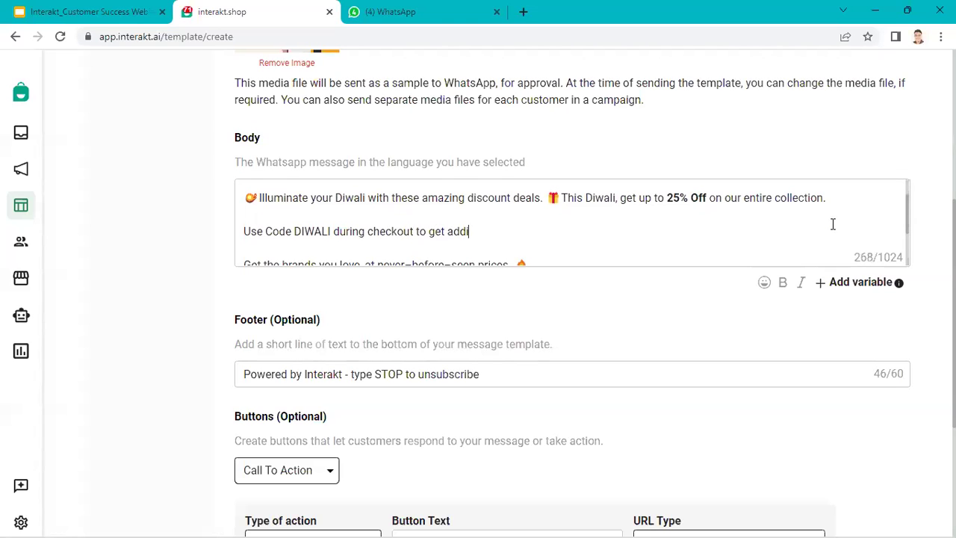
text(tional 10% Off.)
double_click(312, 232)
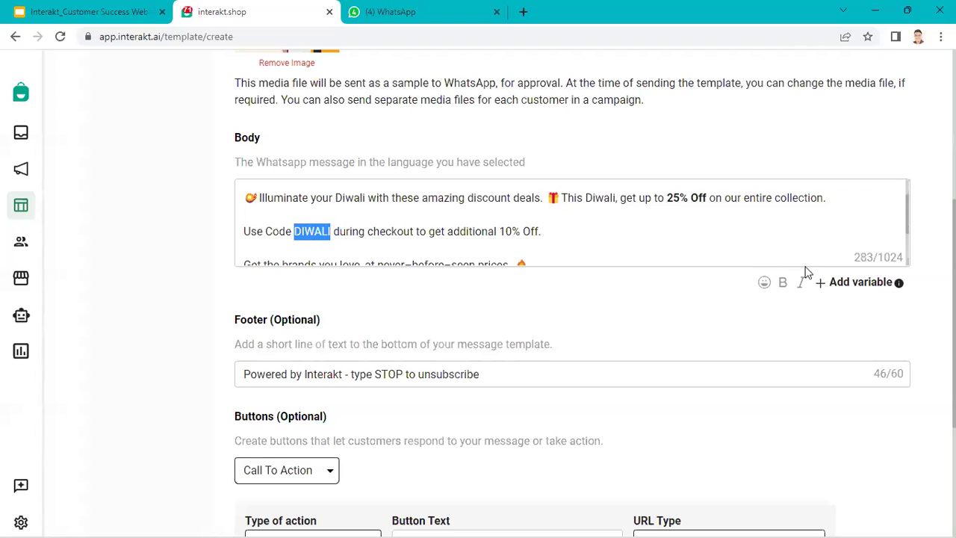
click(763, 282)
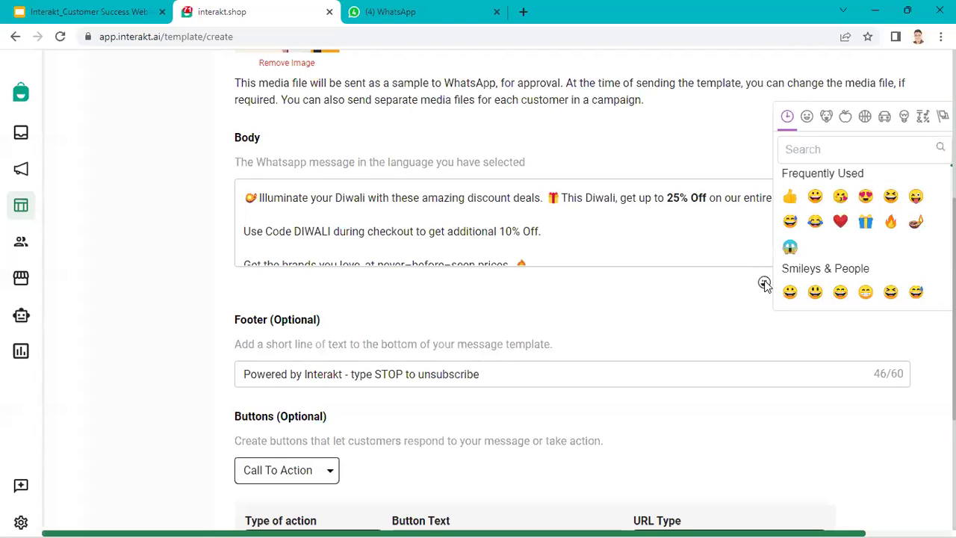
double_click(312, 230)
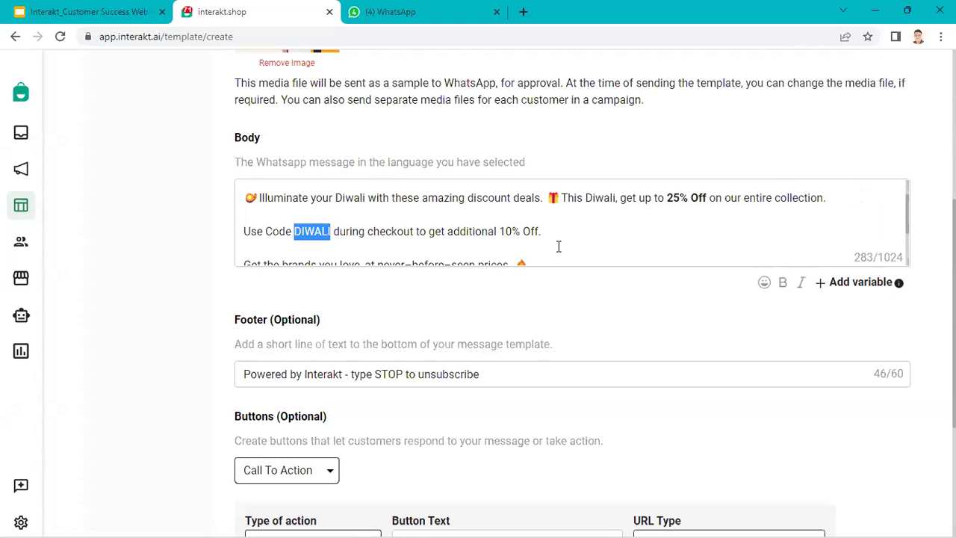
click(782, 287)
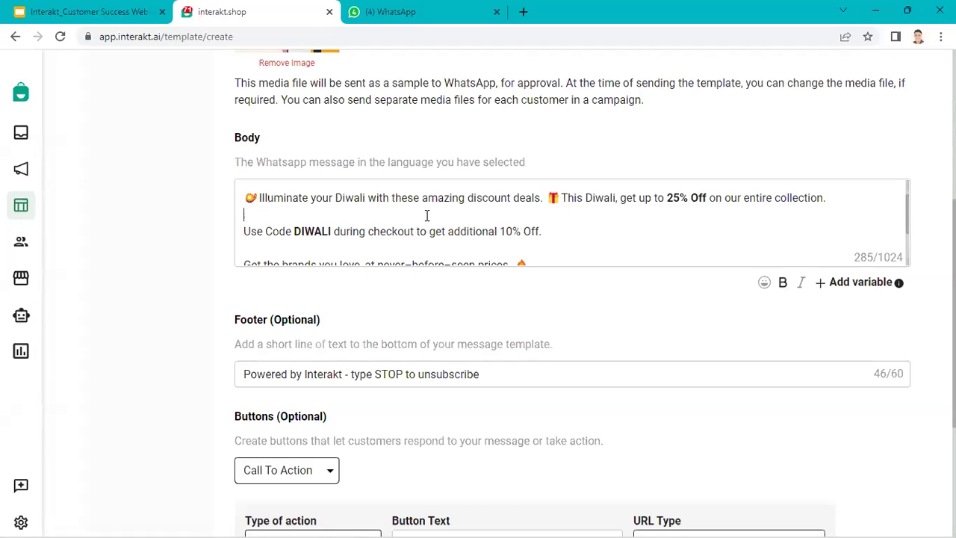
scroll(426, 215, down, 3)
scroll(426, 215, up, 4)
scroll(426, 216, down, 2)
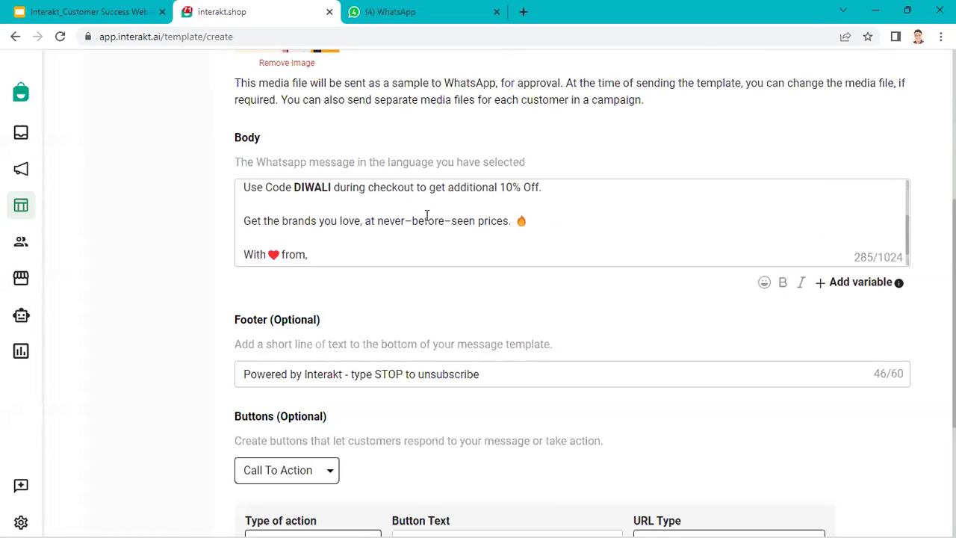
scroll(427, 215, down, 3)
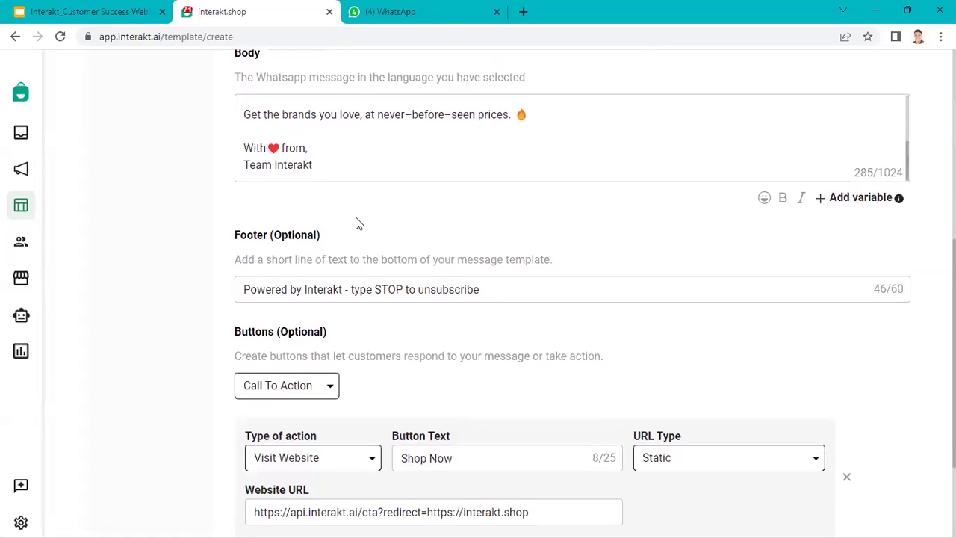
scroll(355, 222, down, 2)
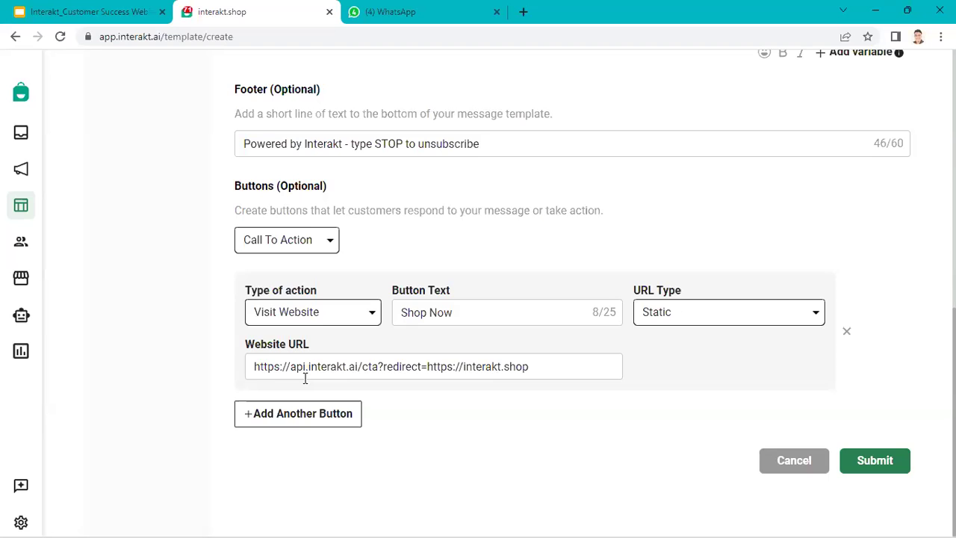
scroll(479, 248, up, 3)
scroll(481, 249, up, 3)
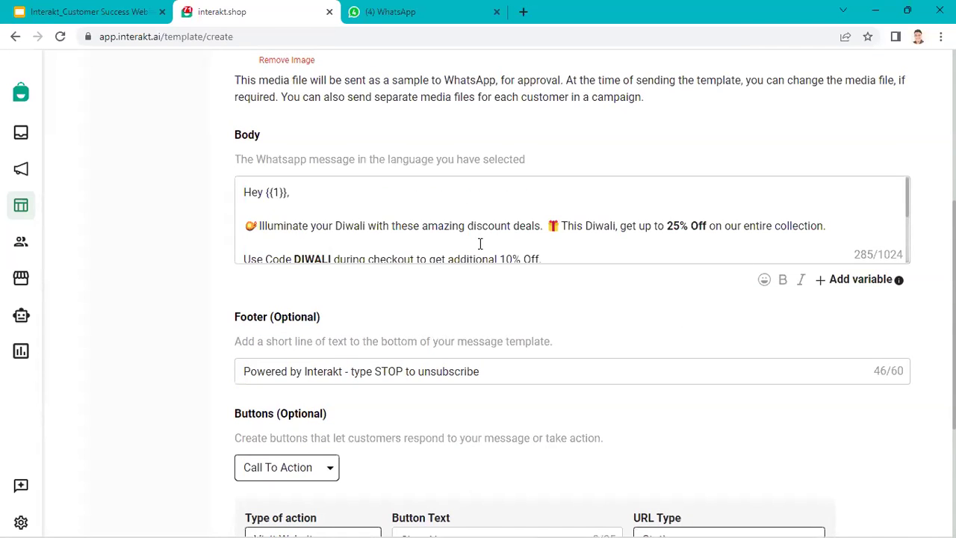
scroll(480, 243, up, 1)
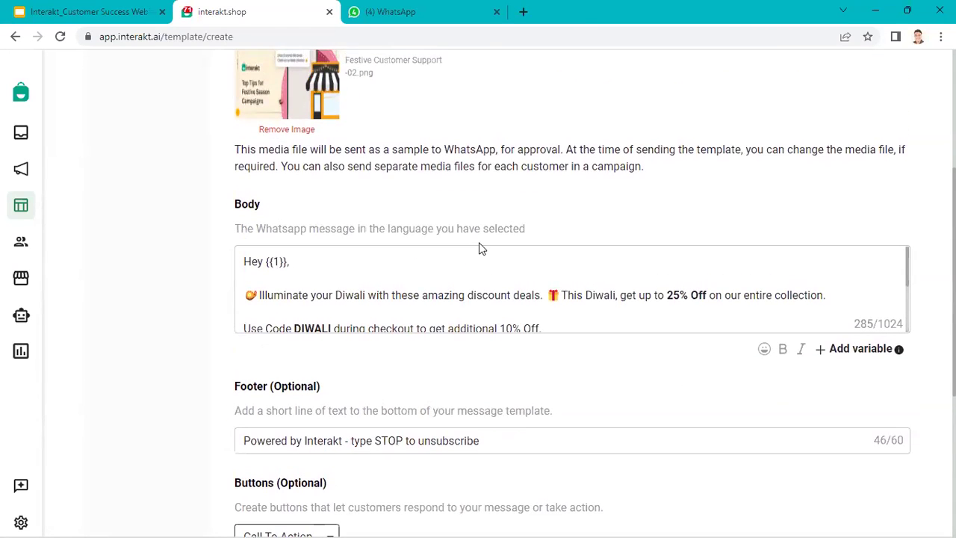
scroll(482, 249, up, 2)
scroll(479, 249, down, 5)
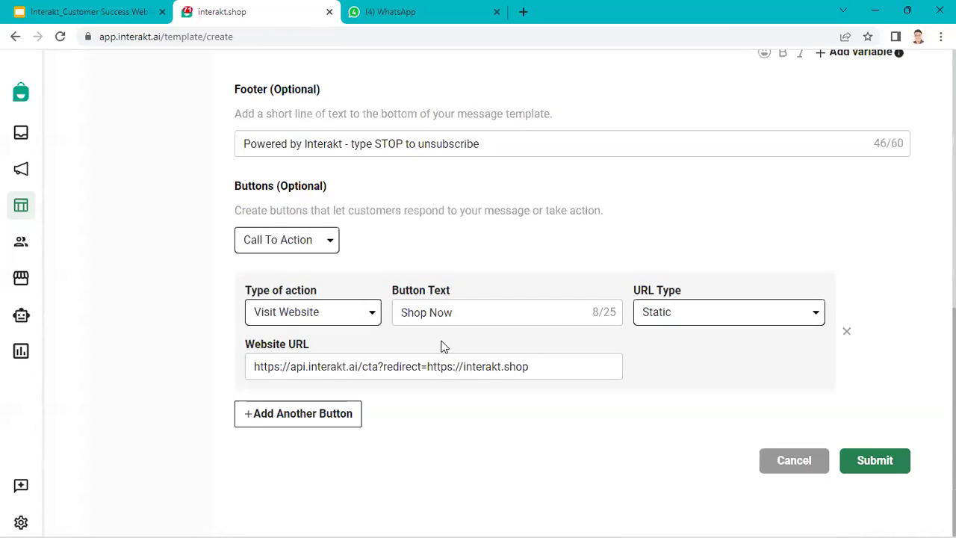
scroll(441, 345, up, 4)
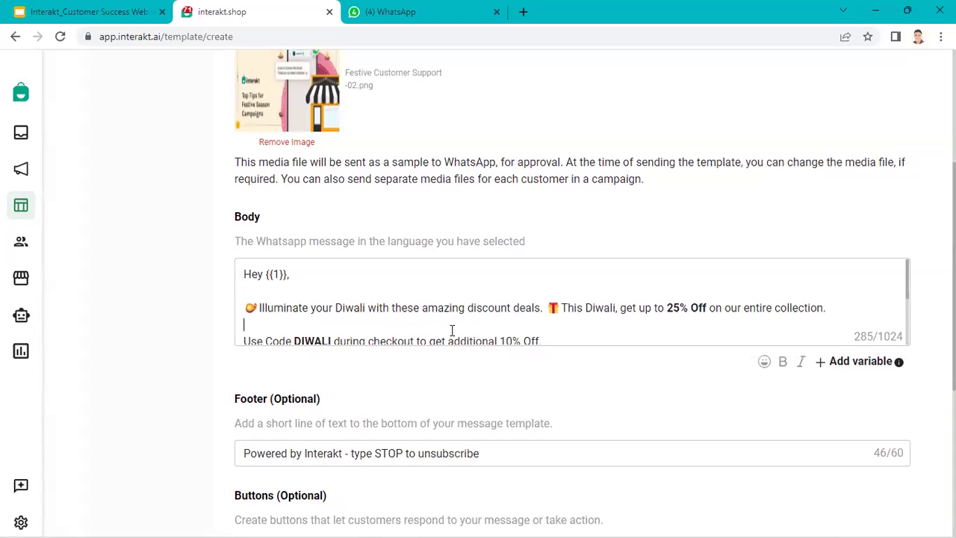
scroll(475, 309, down, 3)
scroll(475, 309, down, 1)
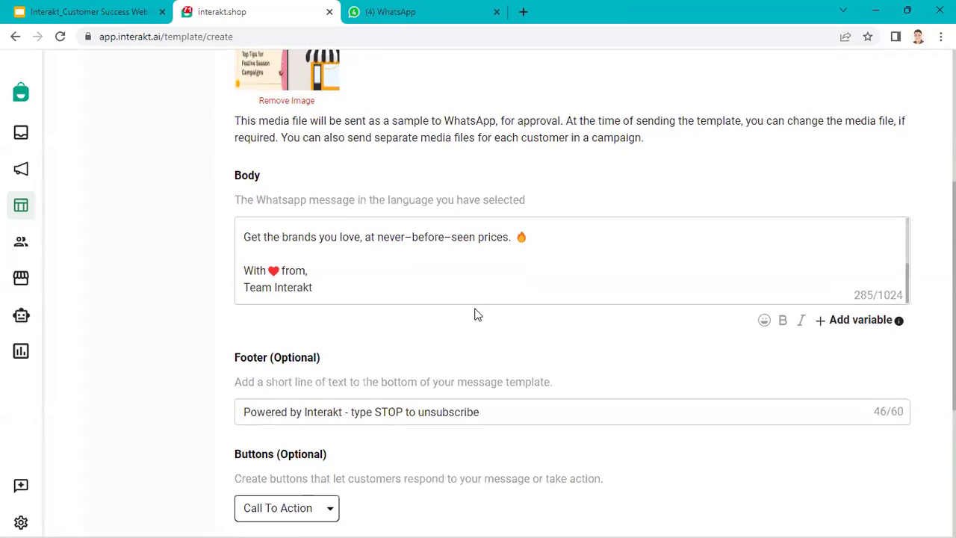
scroll(475, 314, down, 2)
scroll(475, 314, down, 1)
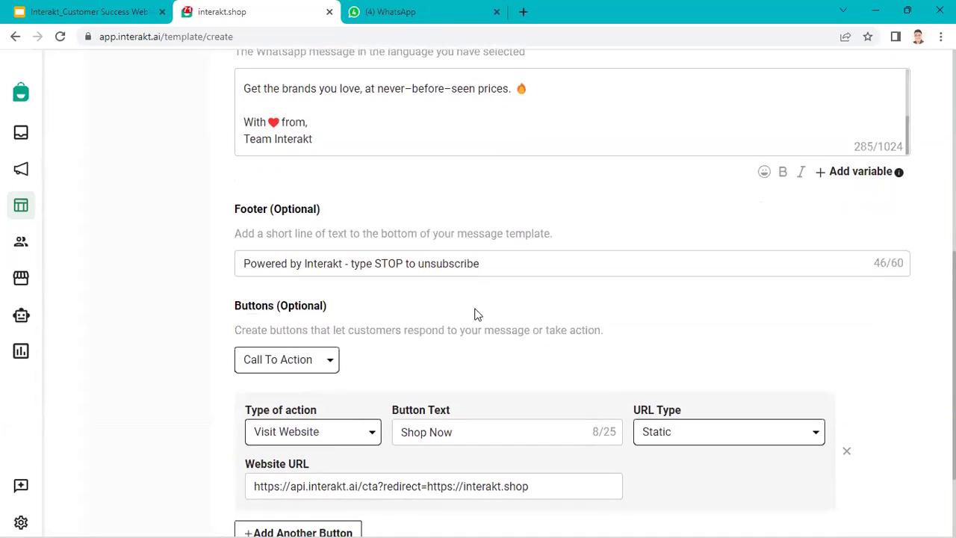
scroll(475, 315, down, 2)
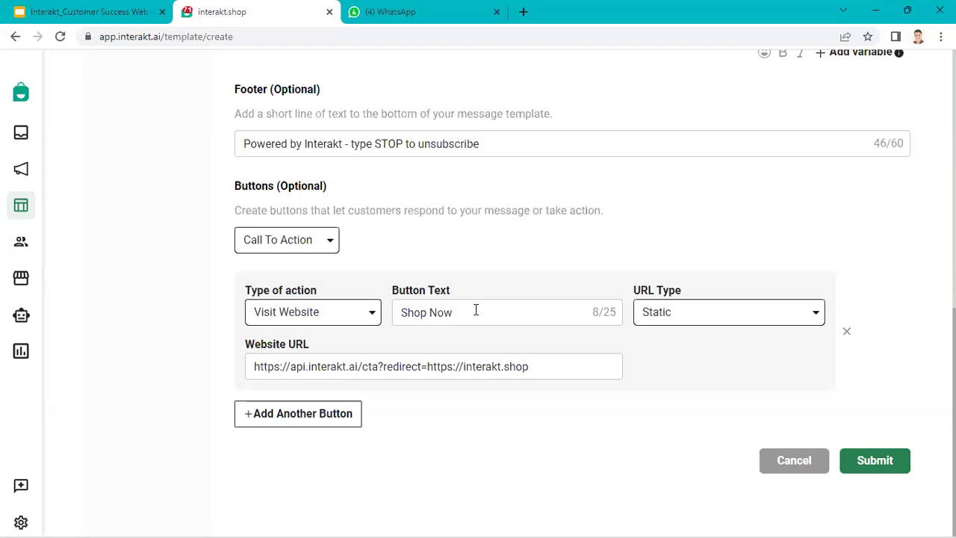
scroll(506, 239, up, 2)
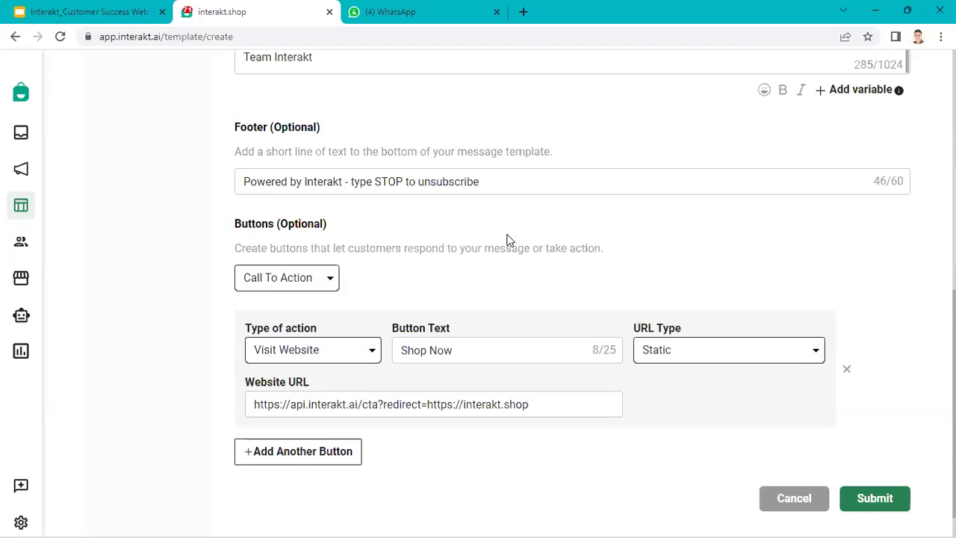
scroll(506, 241, up, 2)
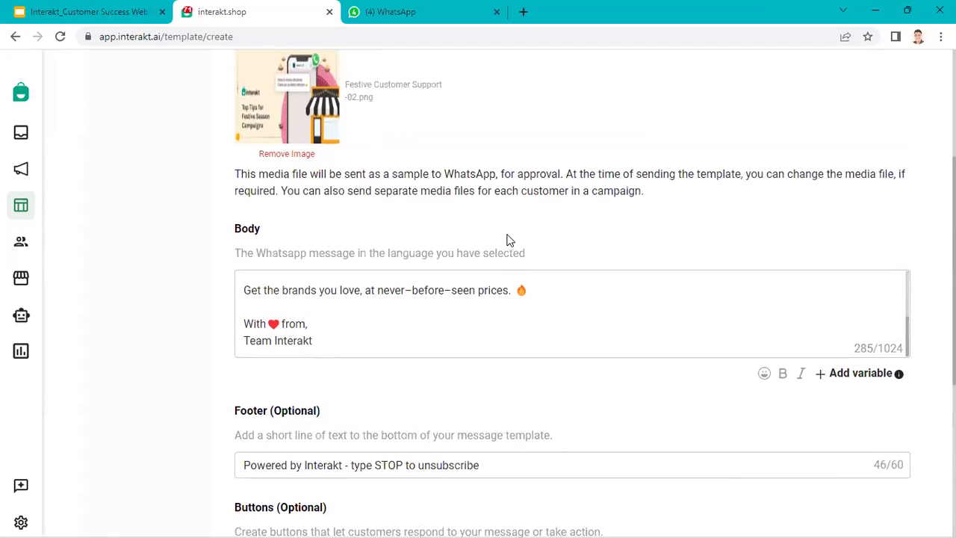
scroll(515, 312, up, 2)
scroll(560, 217, down, 4)
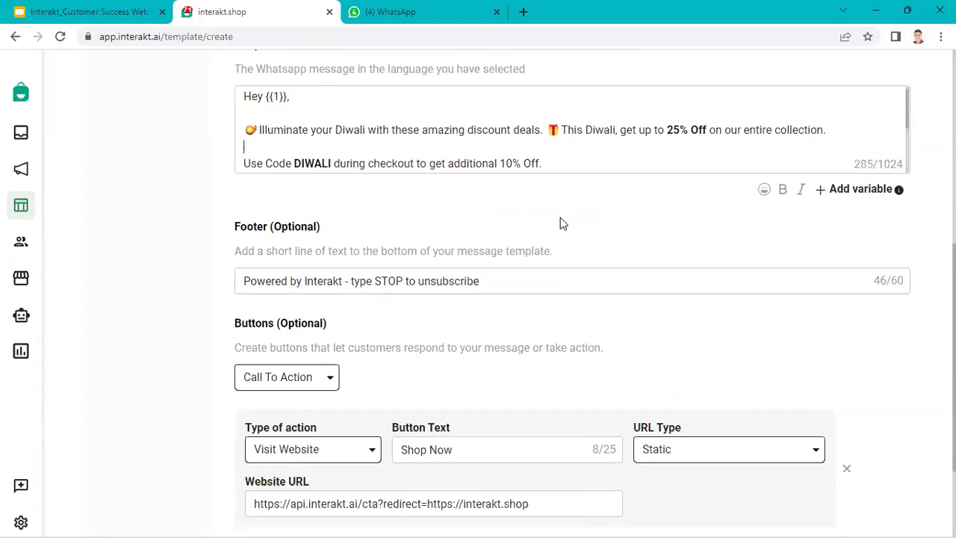
Step: Switch the template buttons to Quick Replies
click(299, 248)
click(292, 289)
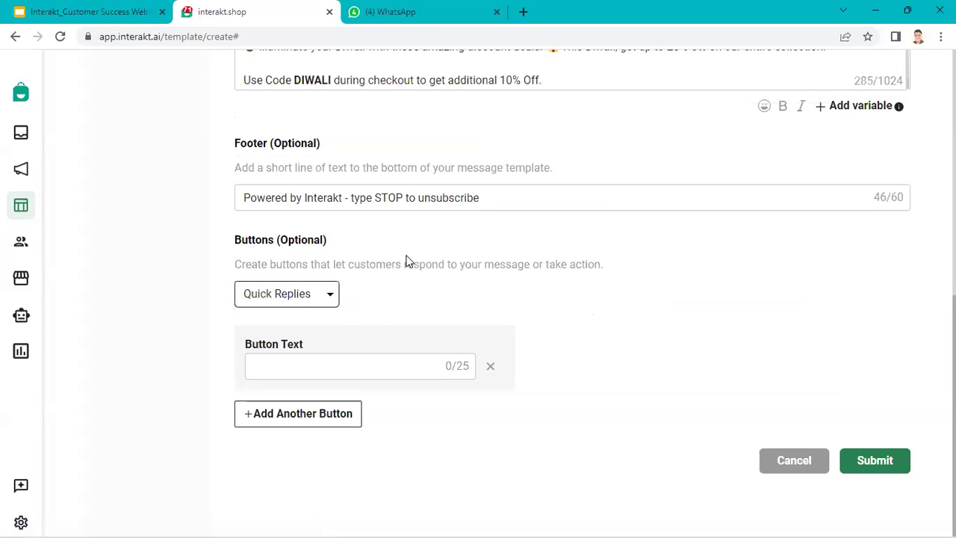
scroll(407, 261, up, 1)
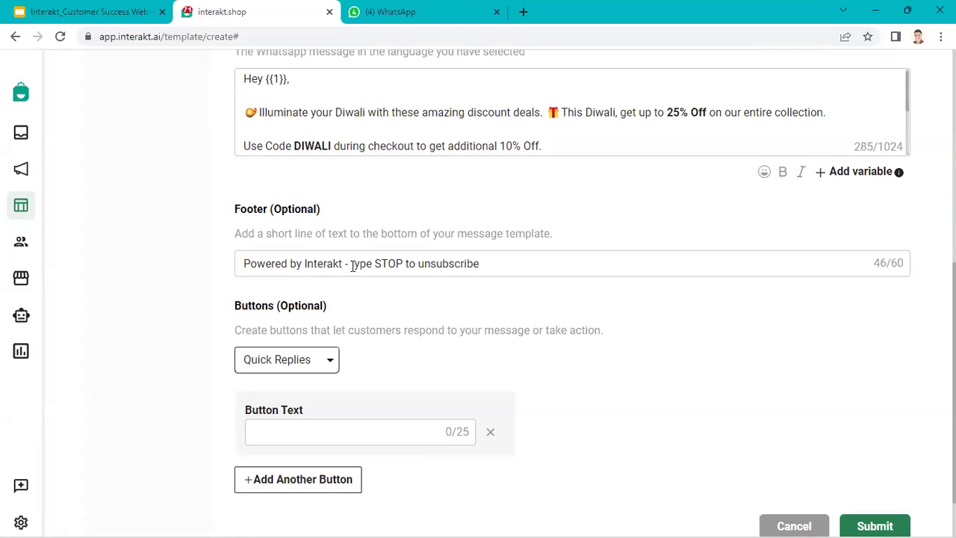
Step: Set the footer to 'Press STOP if you do not want to receive messages from us'
triple_click(439, 263)
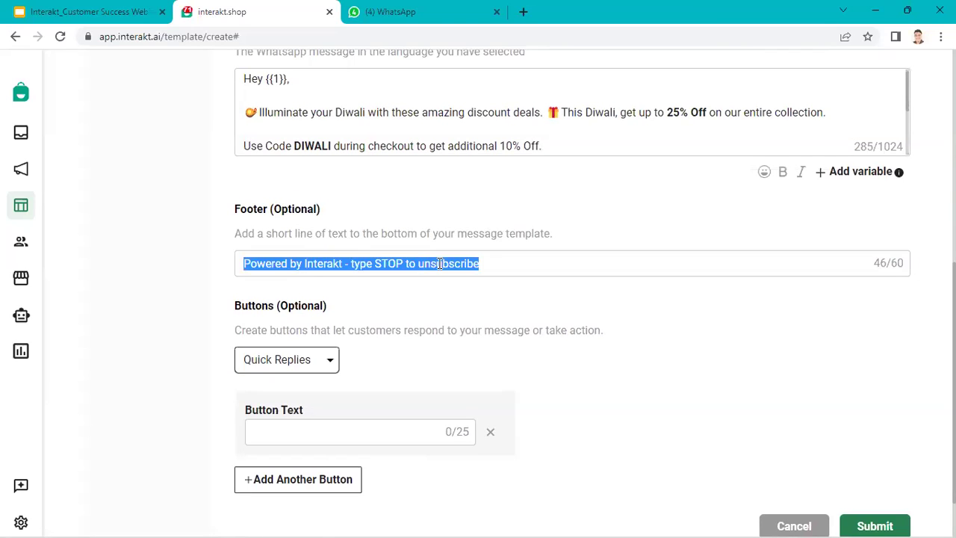
key(BackSpace)
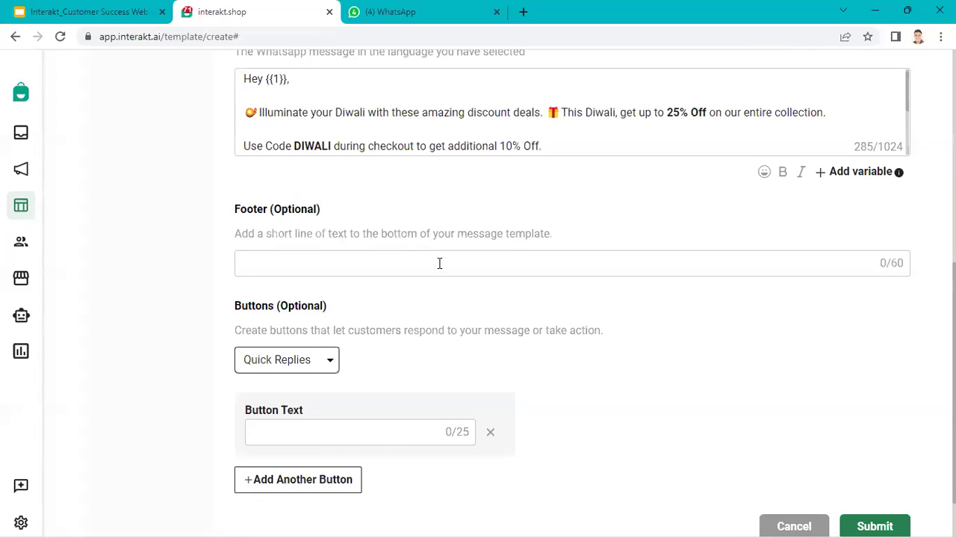
text(Press STOP)
text(if you do )
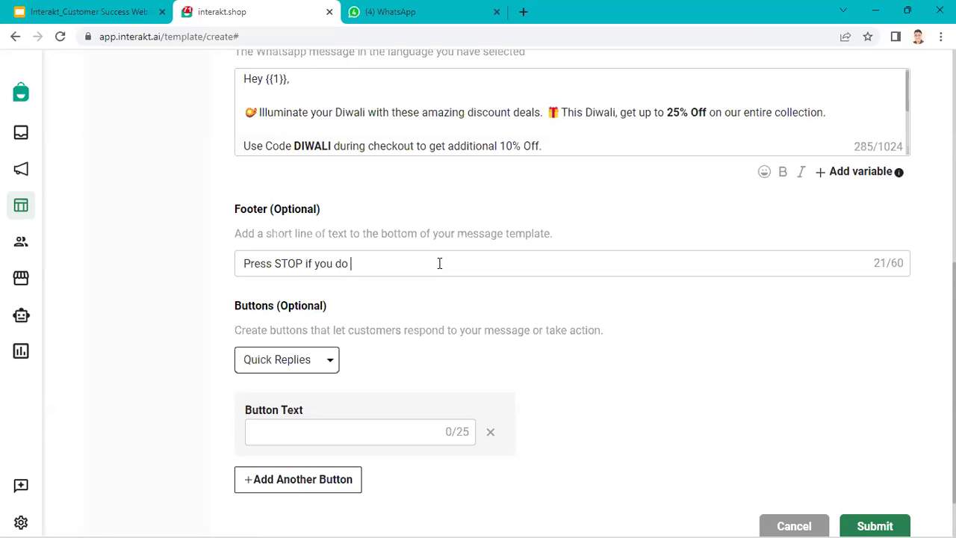
text(not want to receiv)
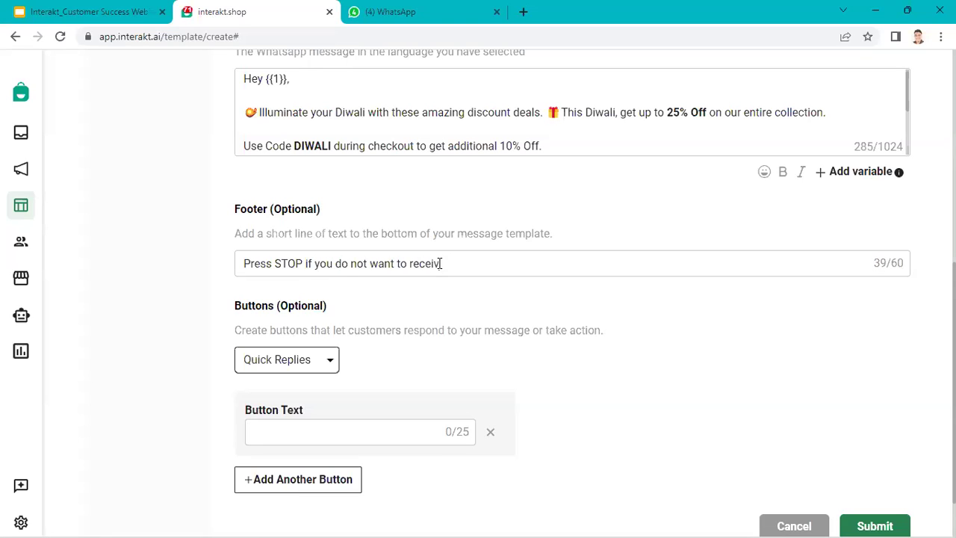
text(e messages from s)
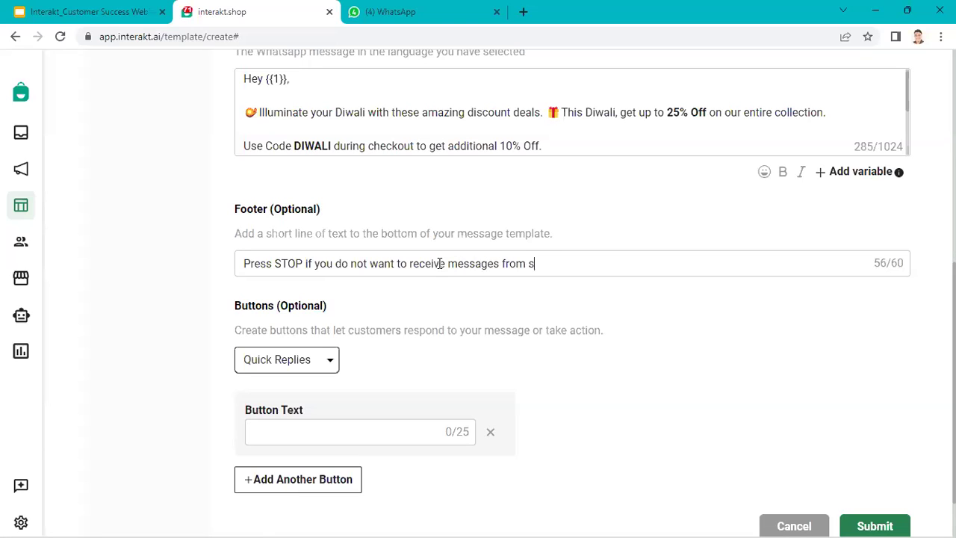
key(BackSpace)
text(us)
scroll(473, 294, down, 1)
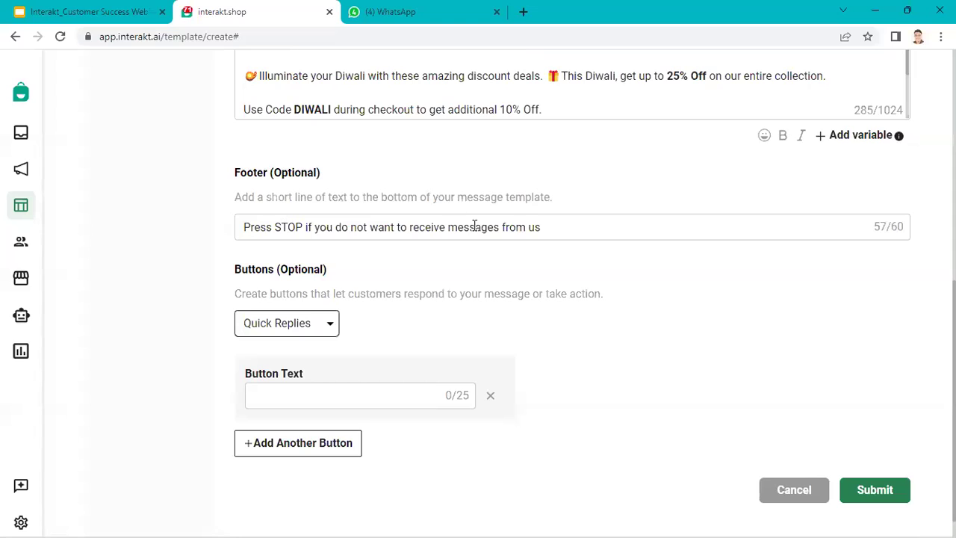
scroll(573, 224, down, 1)
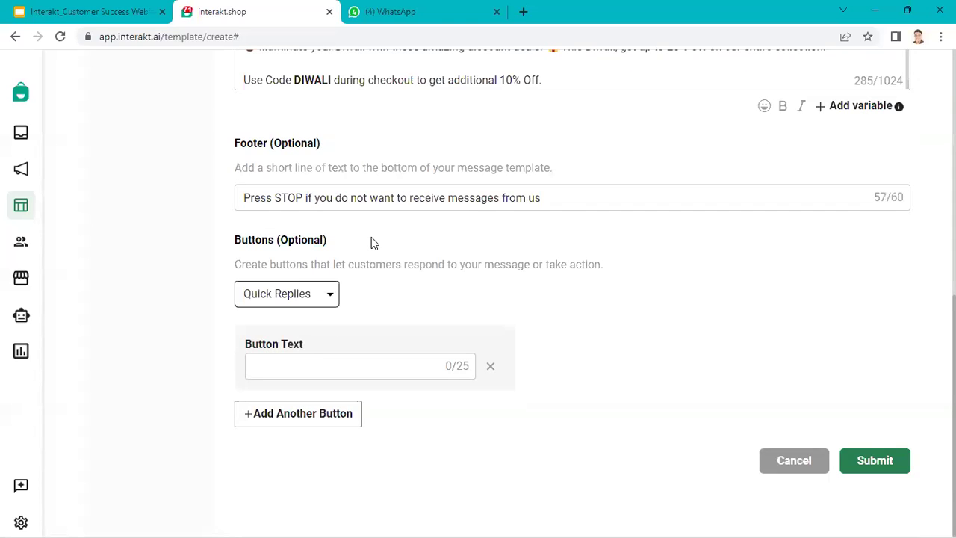
Step: Label the first quick-reply button GET OFFER
click(261, 357)
text(Get Offer)
triple_click(314, 364)
text(GET OFFER)
Step: Add a second quick-reply button labelled STOP
click(296, 424)
scroll(351, 377, down, 1)
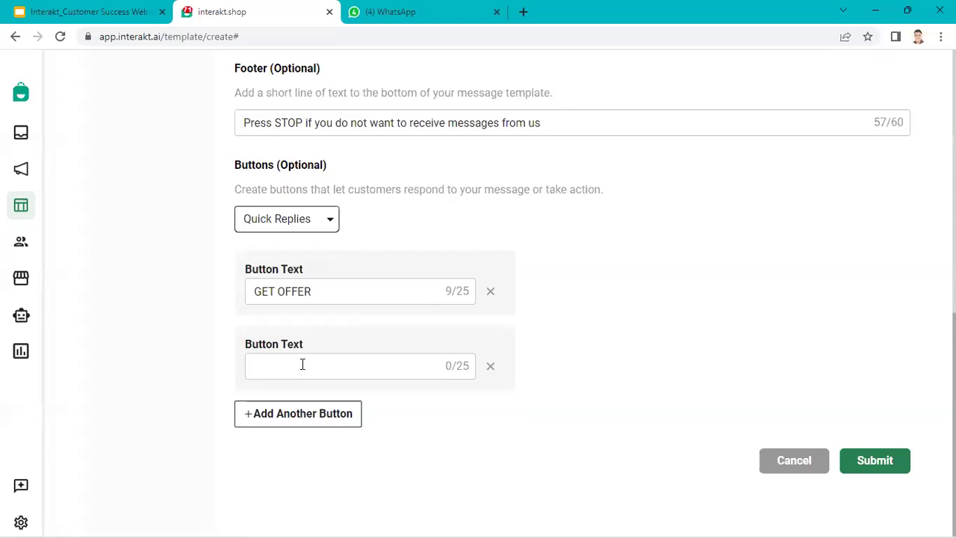
text(STOP)
scroll(317, 363, up, 6)
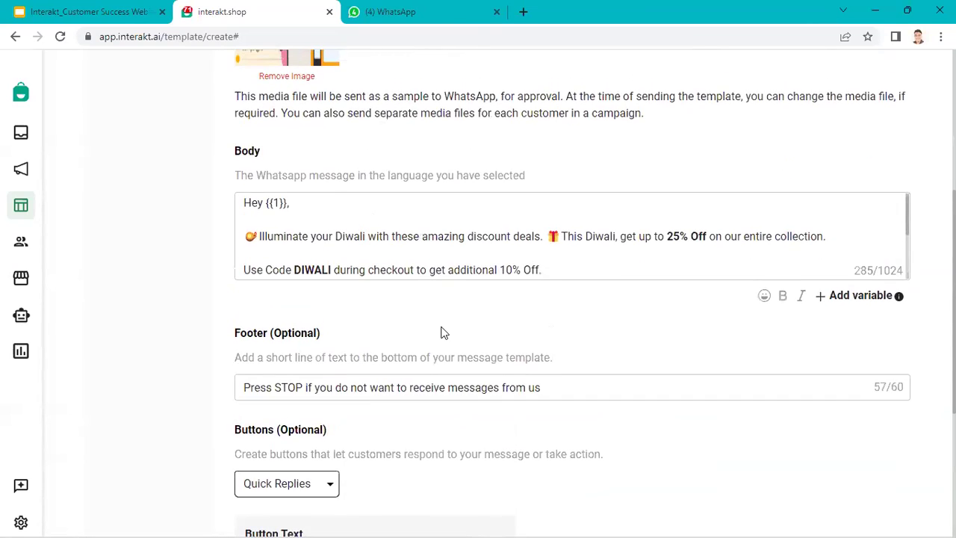
scroll(441, 332, down, 6)
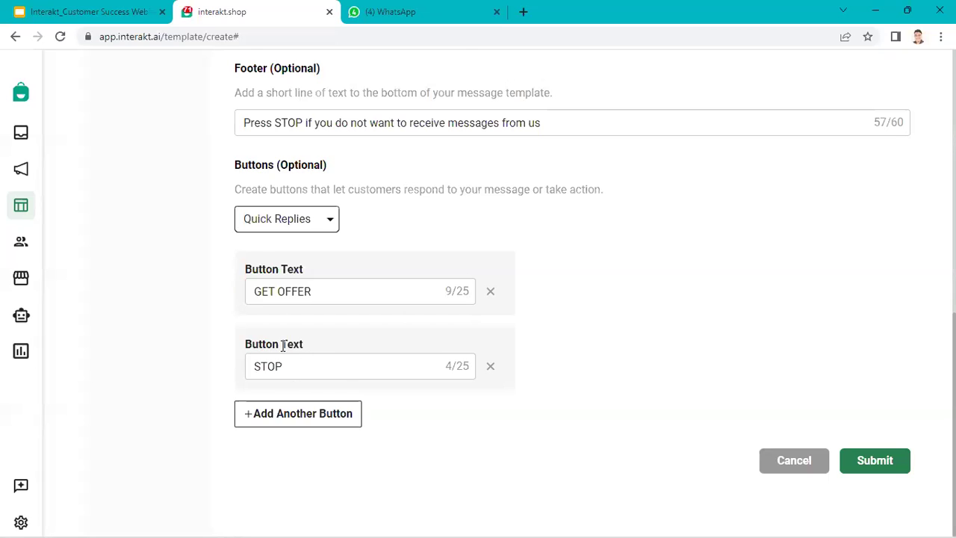
scroll(283, 347, up, 1)
scroll(283, 351, down, 1)
scroll(275, 366, up, 1)
scroll(417, 271, up, 1)
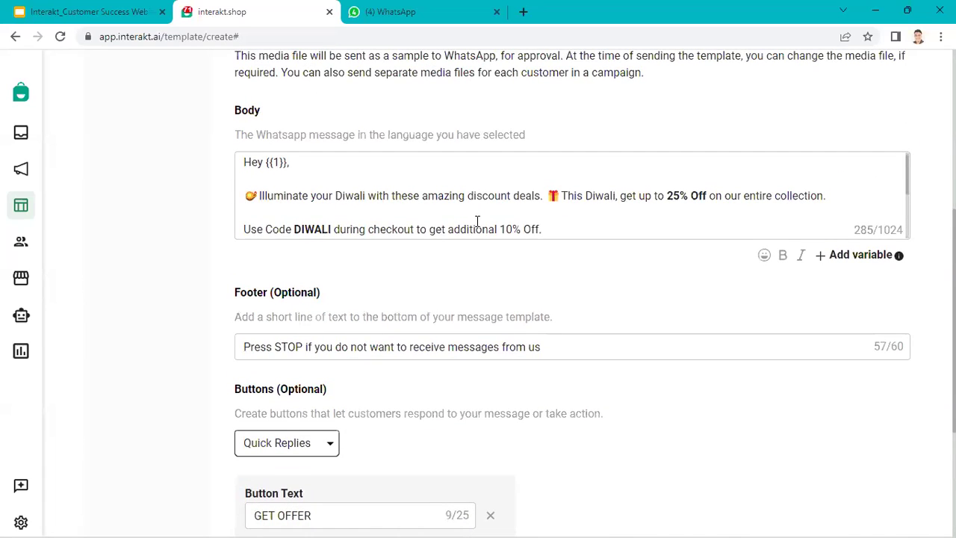
scroll(476, 220, down, 3)
scroll(384, 334, down, 3)
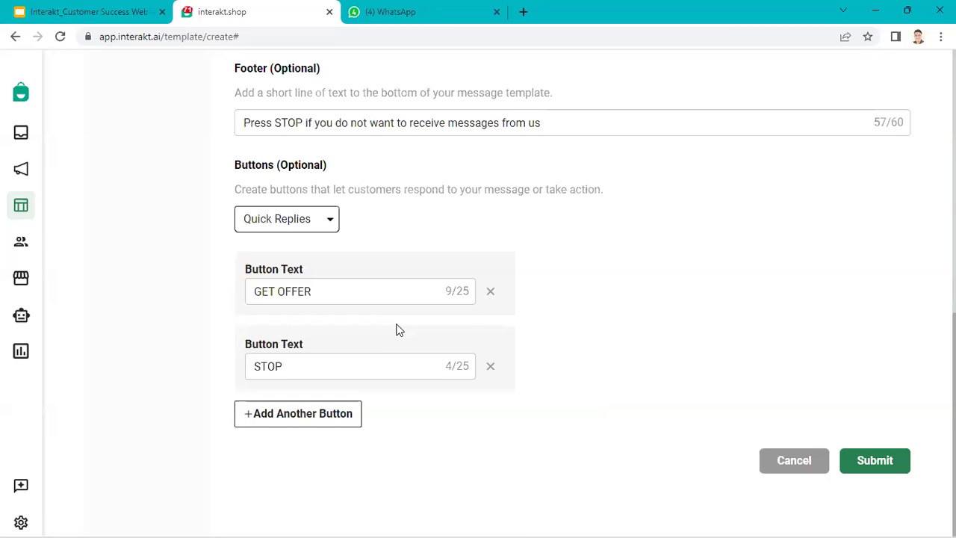
Step: Delete the 'Use Code DIWALI…' line from the body
scroll(396, 330, up, 4)
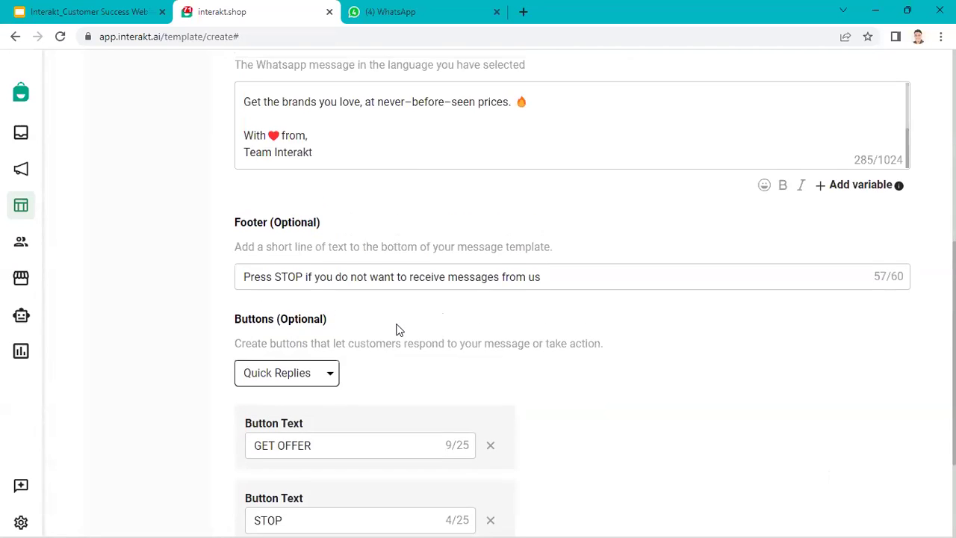
scroll(435, 280, up, 1)
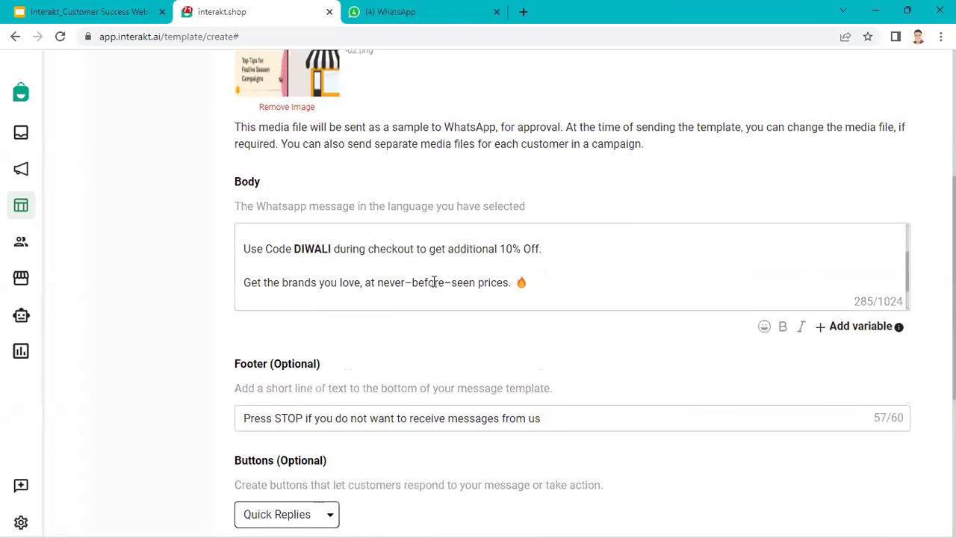
triple_click(369, 254)
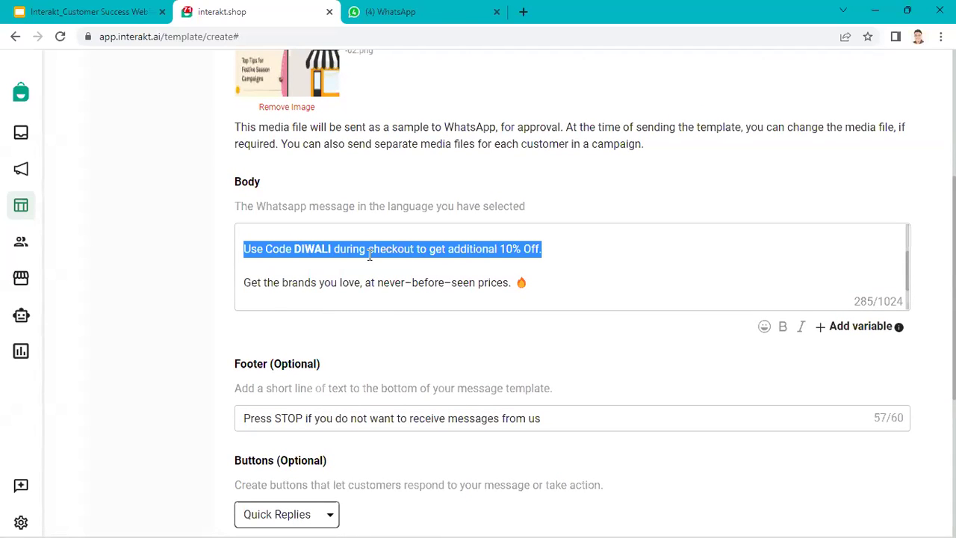
key(BackSpace)
Step: Rename the first button from GET OFFER to GET COUPON
scroll(368, 254, up, 1)
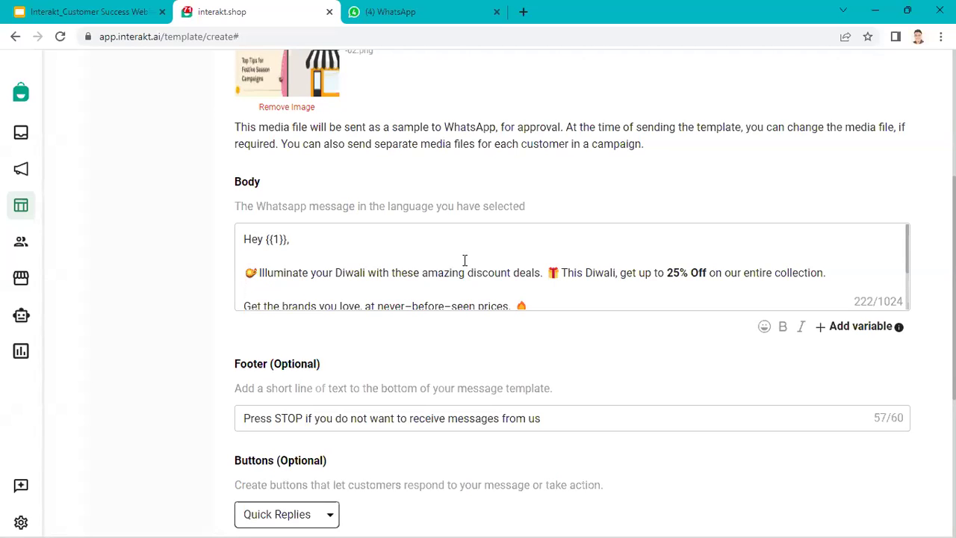
scroll(553, 200, down, 1)
scroll(614, 191, down, 1)
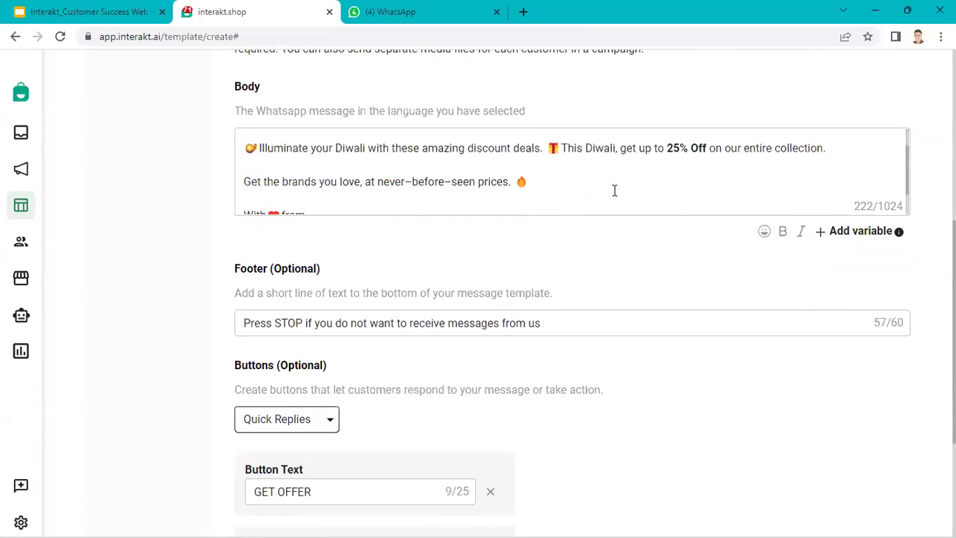
scroll(614, 190, down, 3)
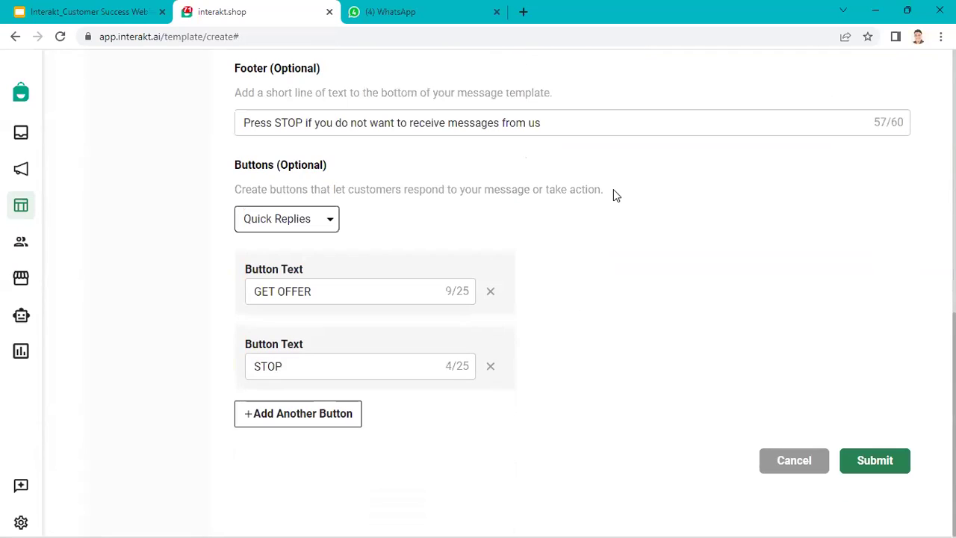
double_click(286, 293)
text(COUPON)
scroll(394, 263, up, 1)
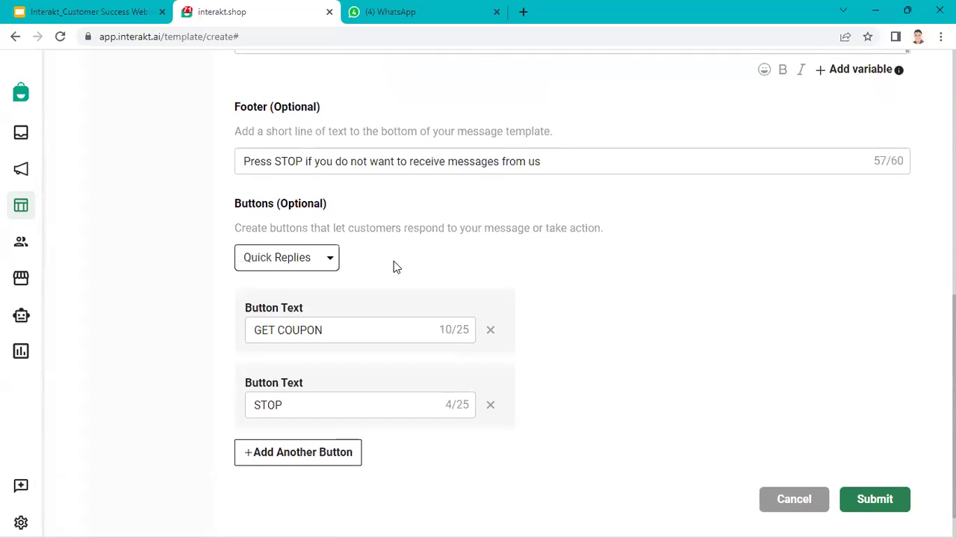
scroll(393, 261, up, 1)
scroll(395, 262, up, 10)
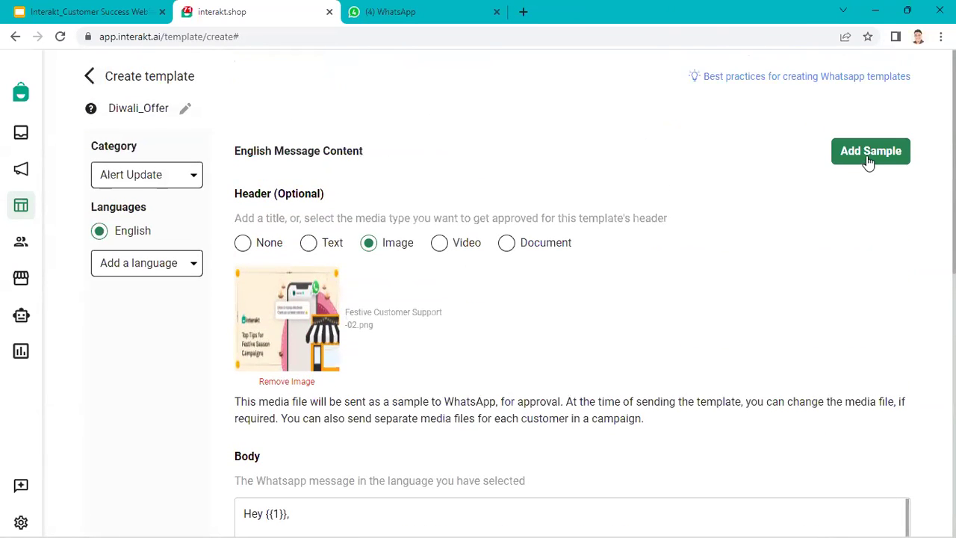
Step: View the template's sample values, close them, and attempt to submit the template
click(870, 161)
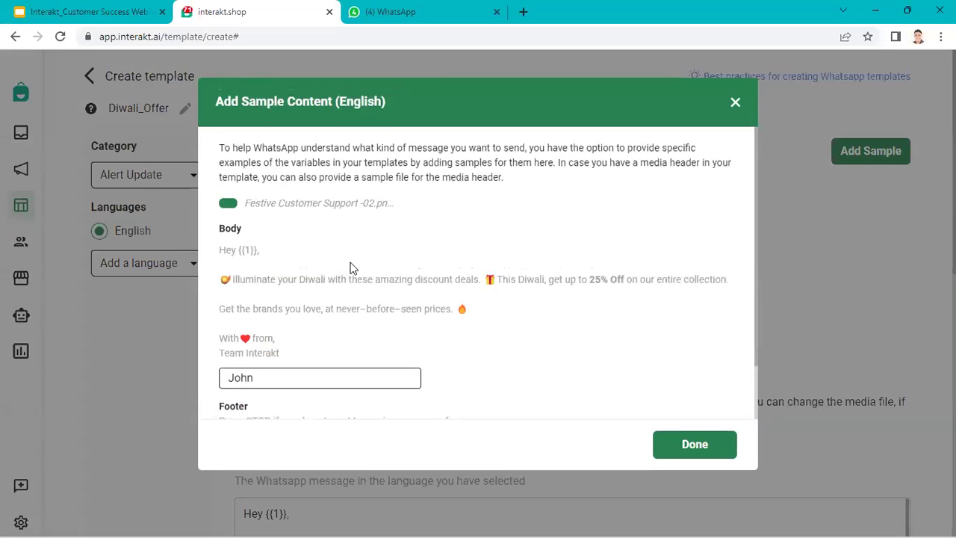
scroll(352, 269, down, 2)
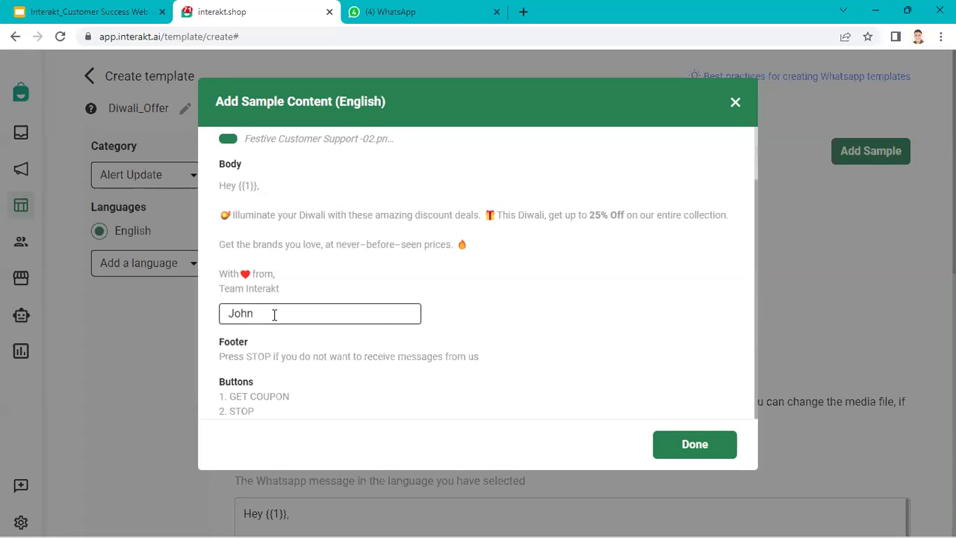
click(697, 445)
scroll(547, 364, down, 3)
scroll(547, 365, down, 4)
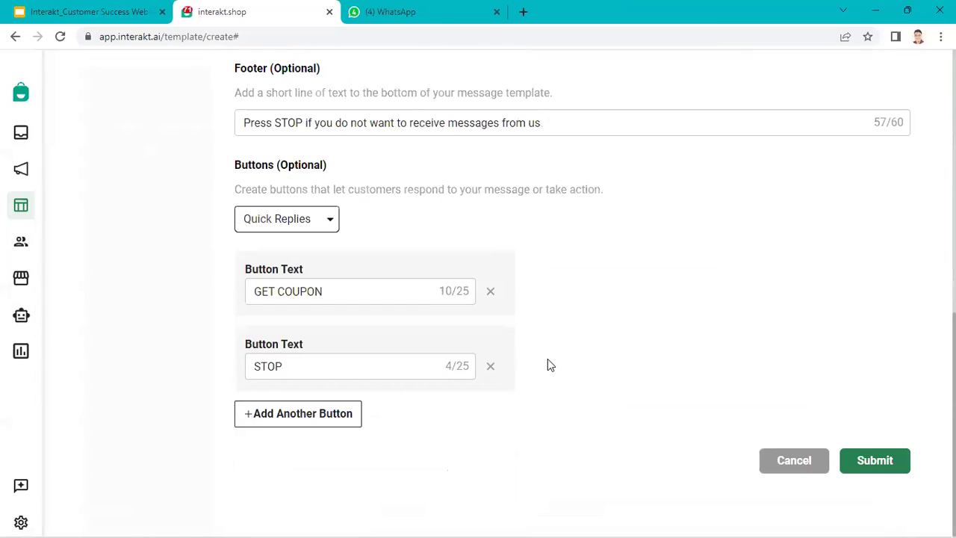
click(881, 462)
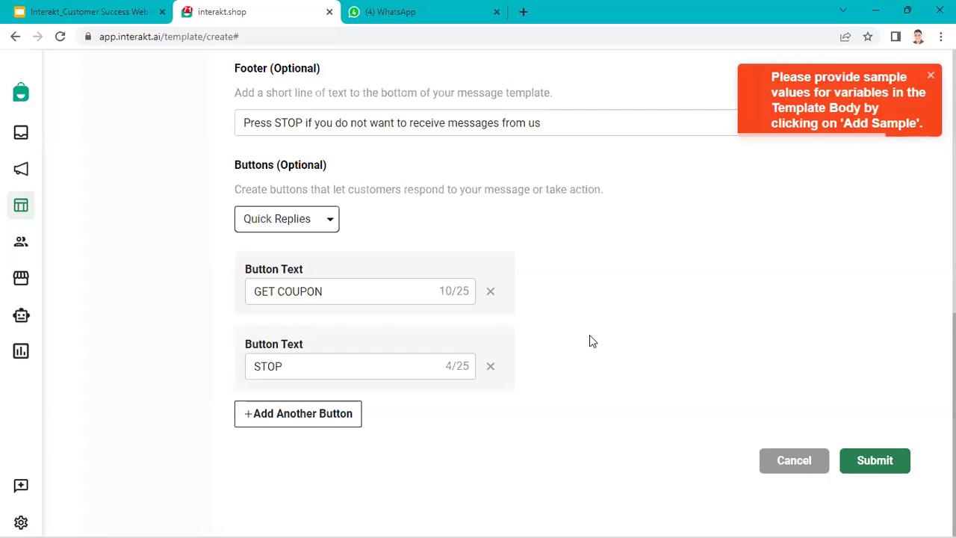
scroll(469, 263, up, 10)
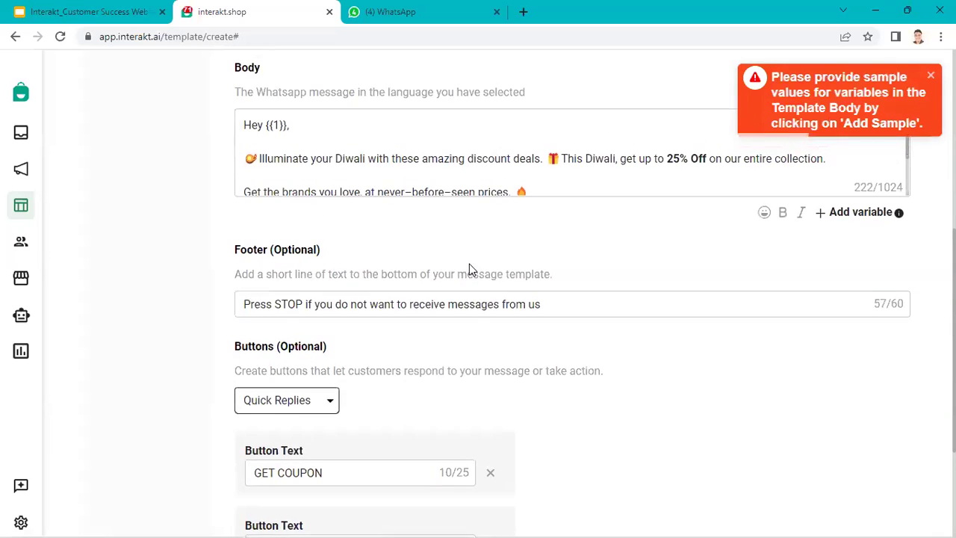
Step: Replace the {{1}} greeting sample with a customer's first name
click(896, 157)
scroll(279, 311, down, 2)
click(281, 313)
key(BackSpace)
key(BackSpace)
key(BackSpace)
key(BackSpace)
text(John)
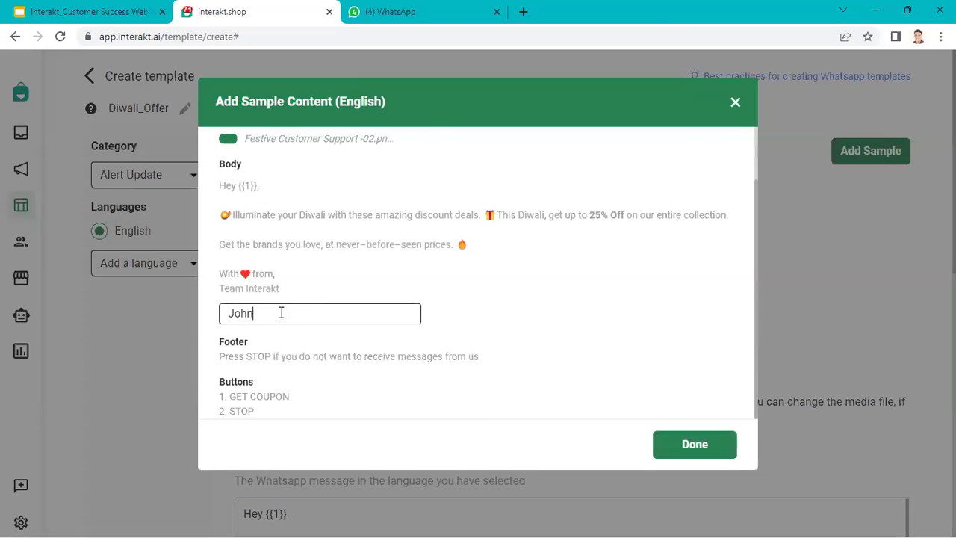
Step: Upload the festive customer support image as the header sample and close the samples
scroll(281, 312, up, 1)
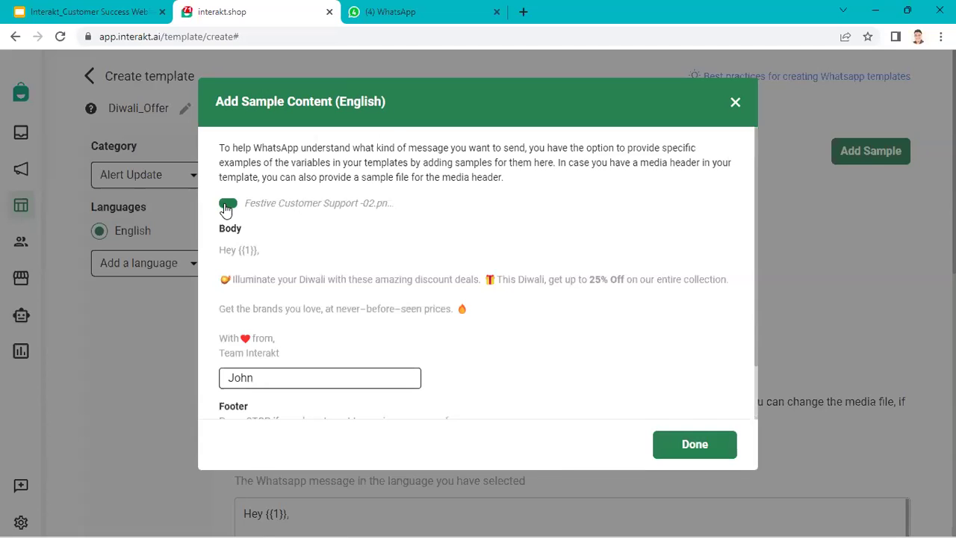
click(326, 207)
click(306, 206)
double_click(306, 207)
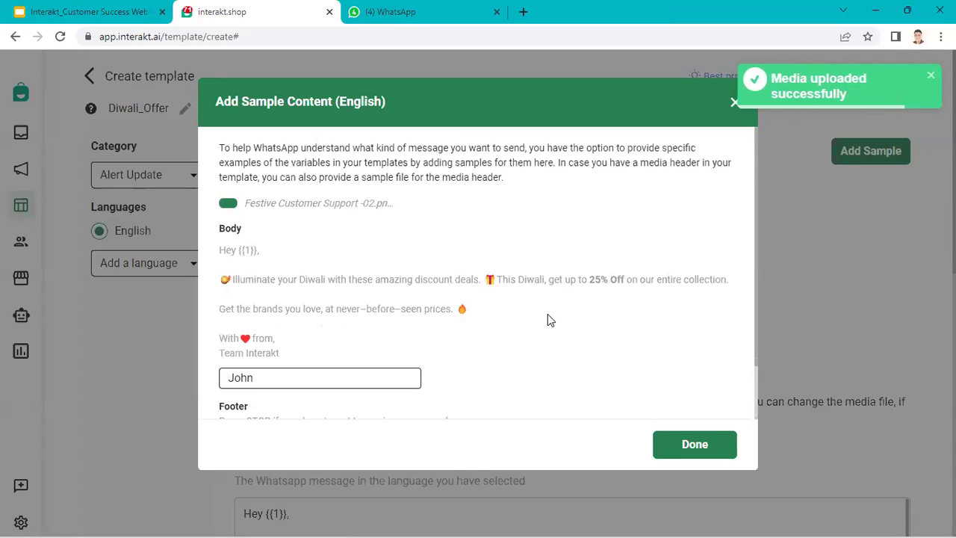
scroll(651, 404, down, 1)
click(682, 445)
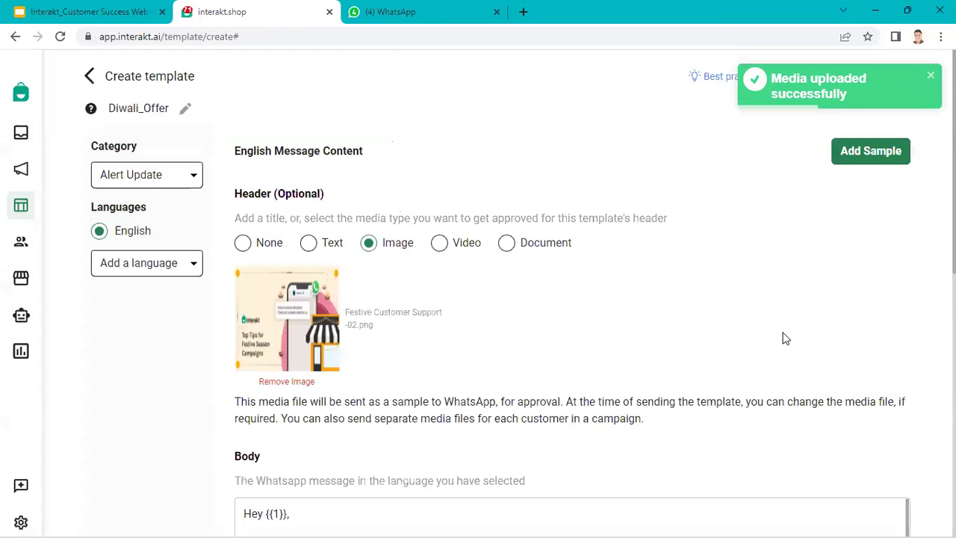
scroll(776, 342, down, 5)
Step: Retry submission, then rework the greeting after 'Hey' with a fresh variable and comma
click(870, 459)
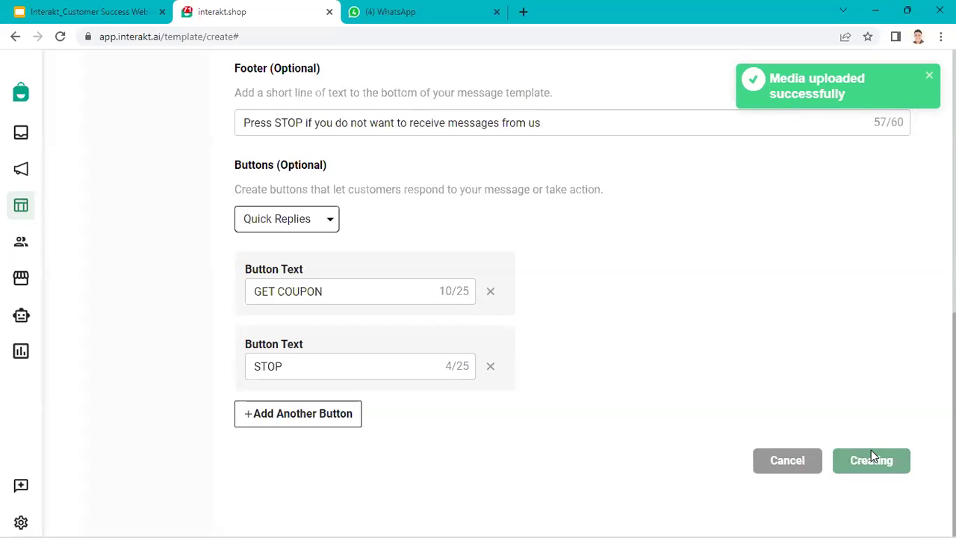
scroll(632, 333, up, 2)
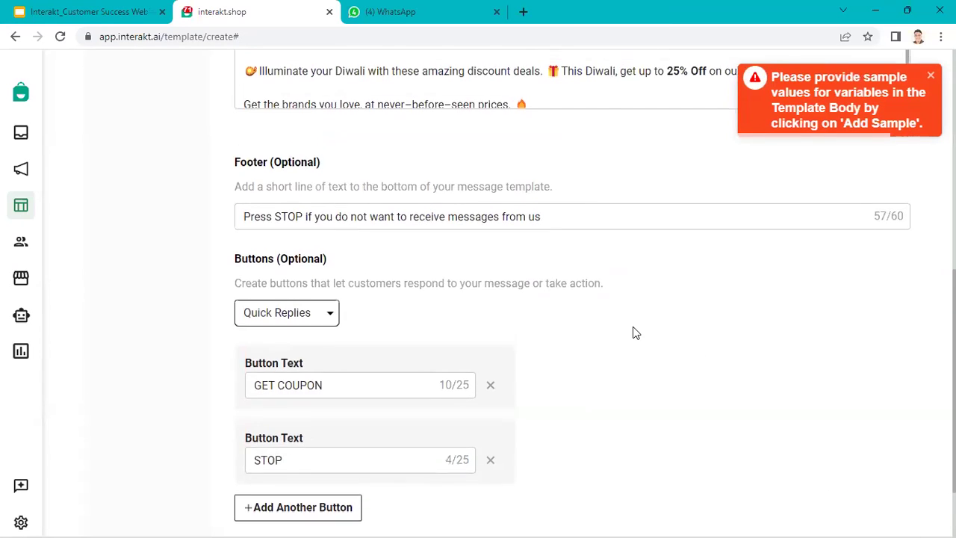
scroll(632, 334, up, 2)
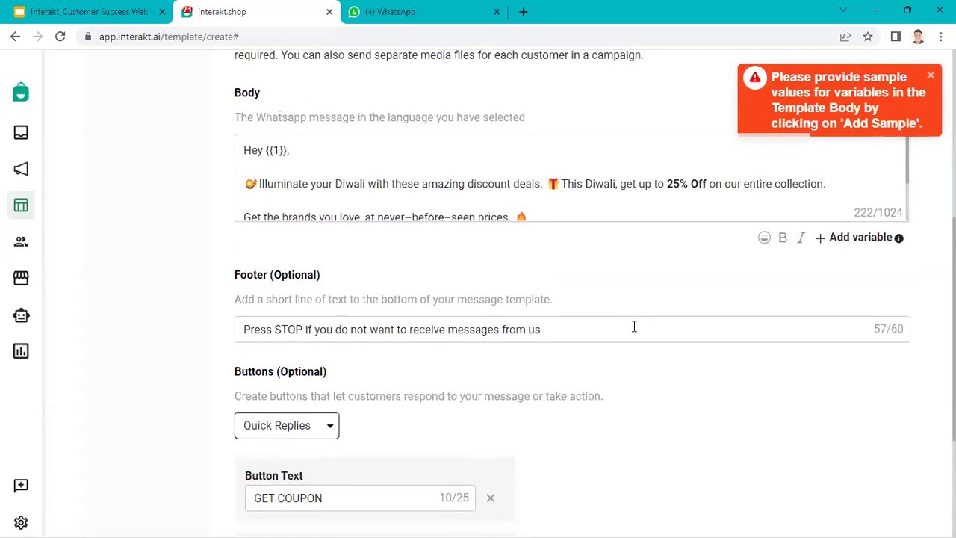
click(311, 237)
key(BackSpace)
key(BackSpace)
key(BackSpace)
key(BackSpace)
key(BackSpace)
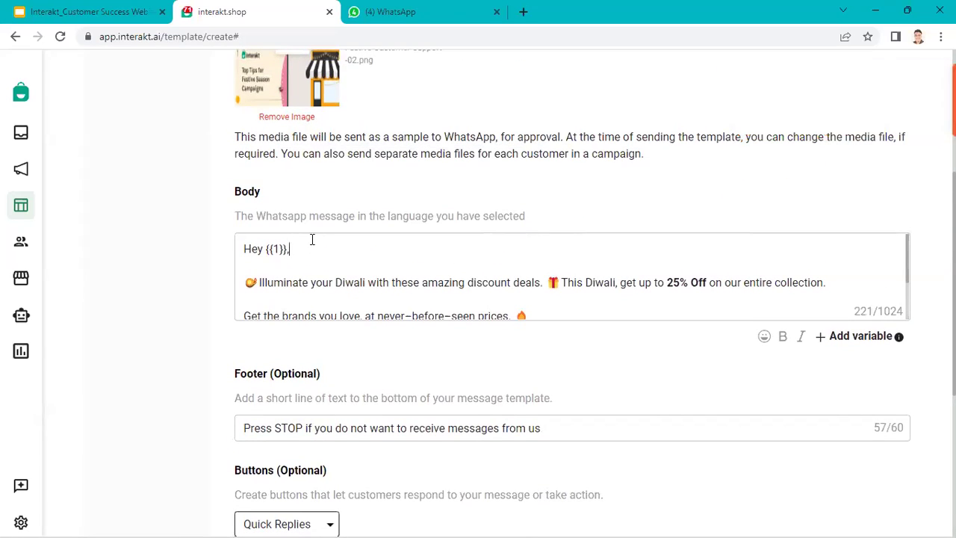
key(BackSpace)
key(BackSpace)
key(BackSpace)
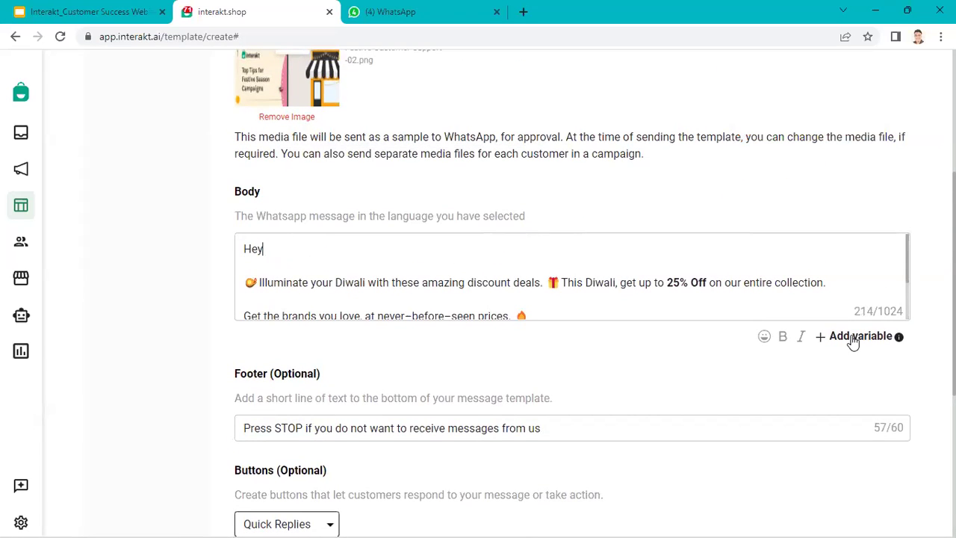
click(855, 338)
text(,)
Step: Enter a customer's first name as the greeting sample and resubmit the template
scroll(607, 304, up, 4)
click(874, 154)
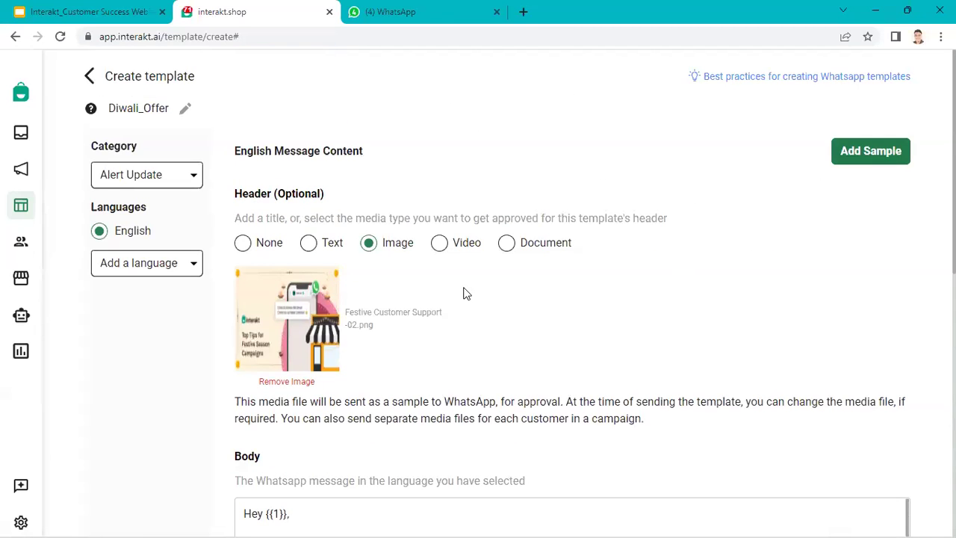
click(291, 324)
key(BackSpace)
key(BackSpace)
key(BackSpace)
key(BackSpace)
text(Rupak)
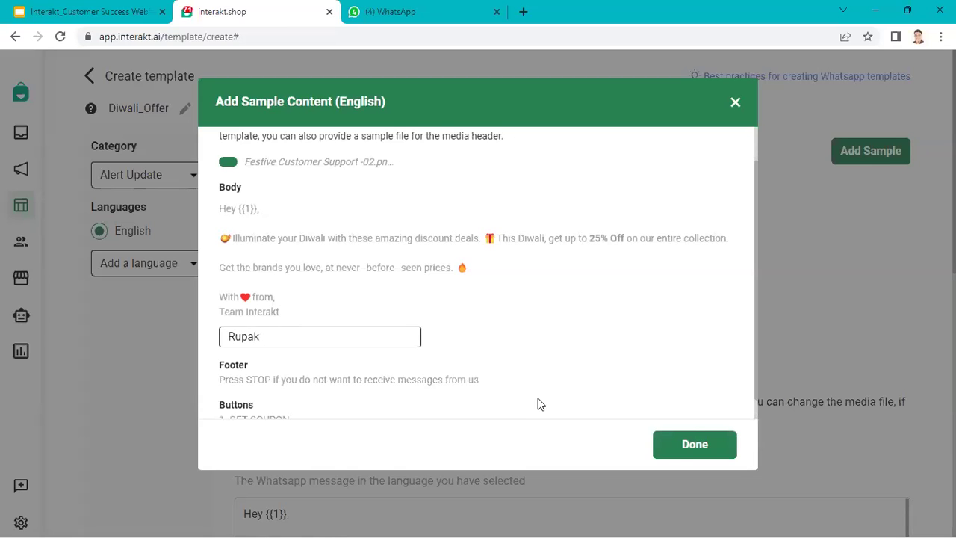
click(686, 445)
scroll(682, 448, down, 10)
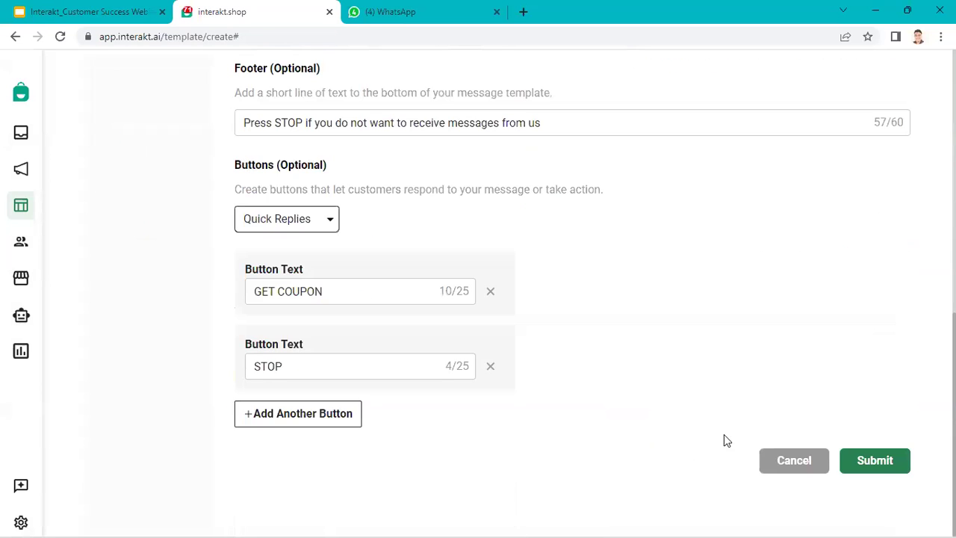
click(883, 462)
Step: Remove {{1}} so the greeting reads 'Hey,' and submit Diwali_Offer
scroll(667, 364, up, 10)
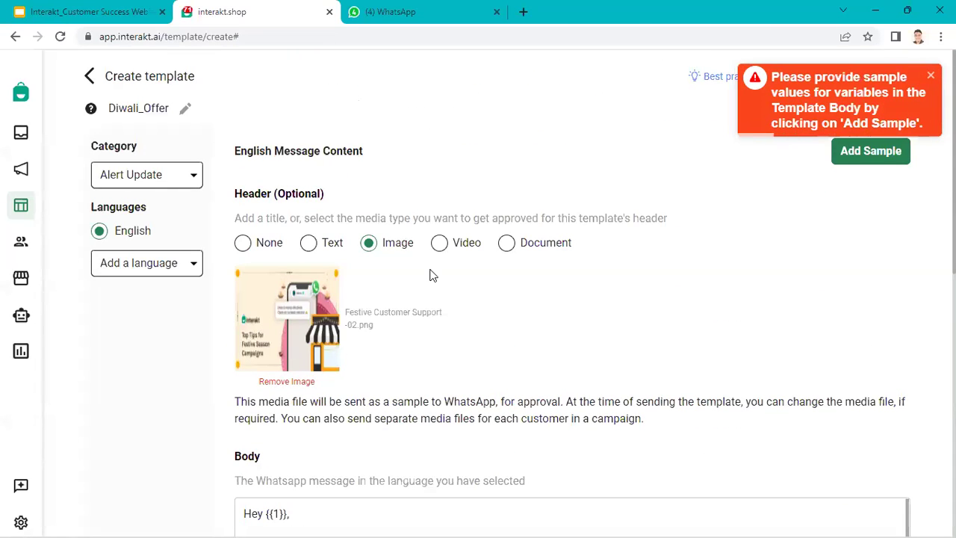
scroll(430, 274, down, 5)
click(290, 321)
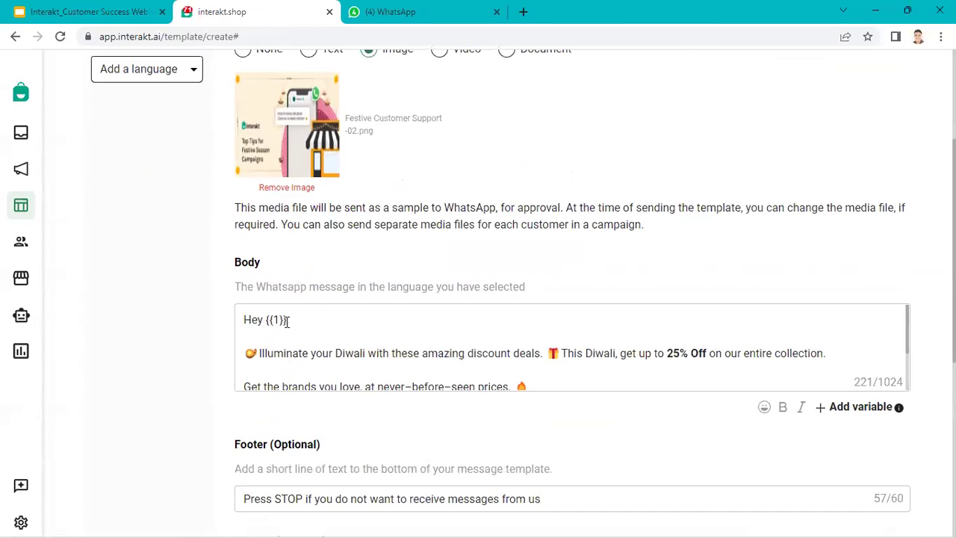
key(BackSpace)
key(BackSpace)
key(BackSpace)
key(BackSpace)
key(BackSpace)
key(BackSpace)
key(BackSpace)
text(,)
scroll(295, 324, down, 8)
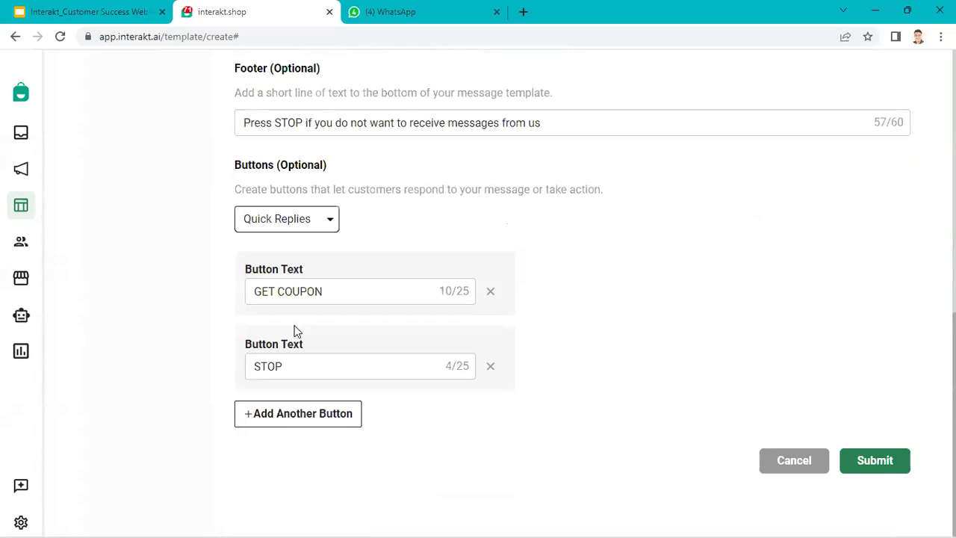
click(875, 460)
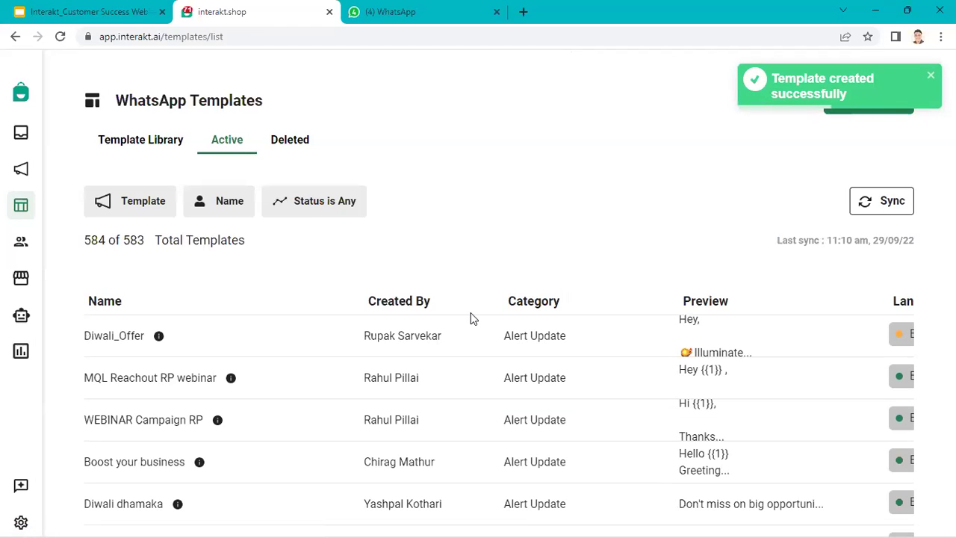
Step: Scroll the Active WhatsApp Templates table to review the Diwali_Offer row, then go to Notifications
scroll(486, 346, right, 3)
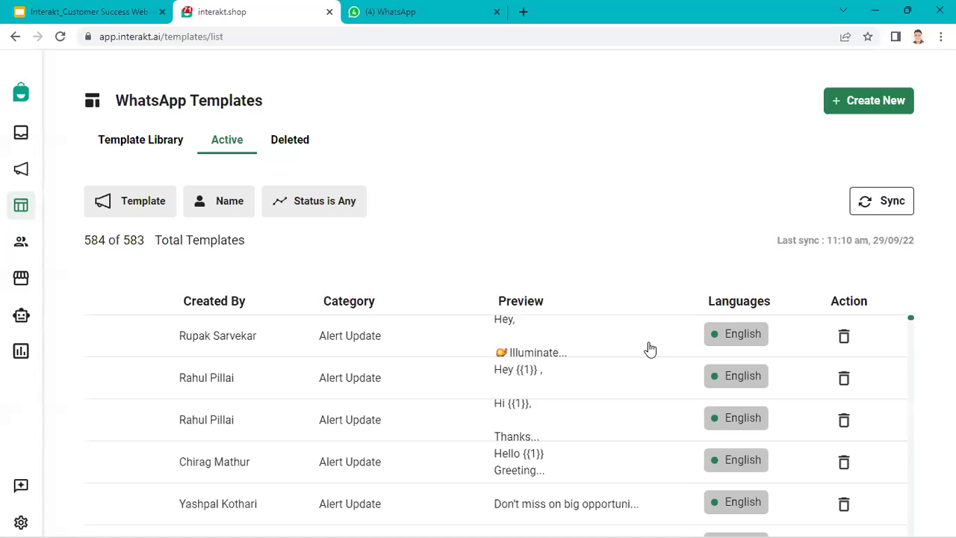
scroll(649, 349, left, 3)
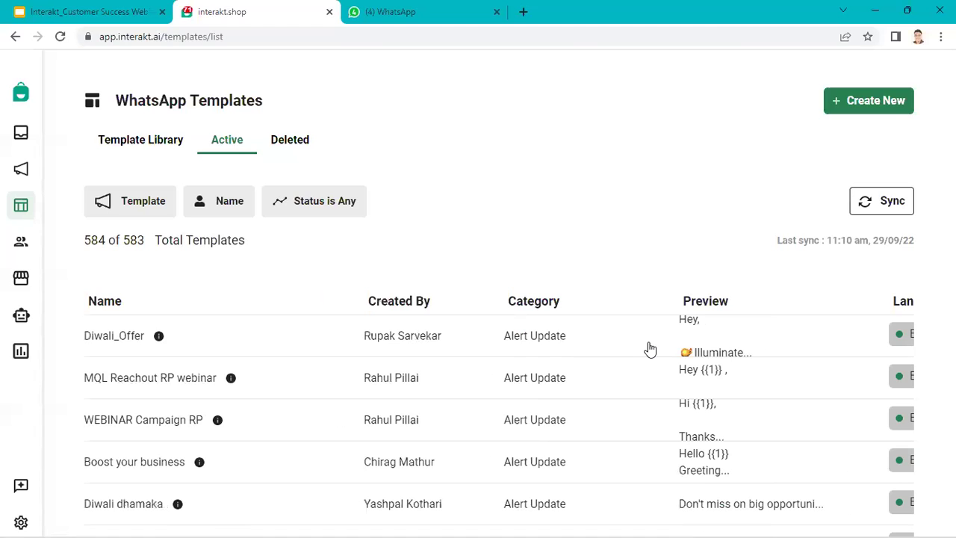
scroll(649, 349, right, 3)
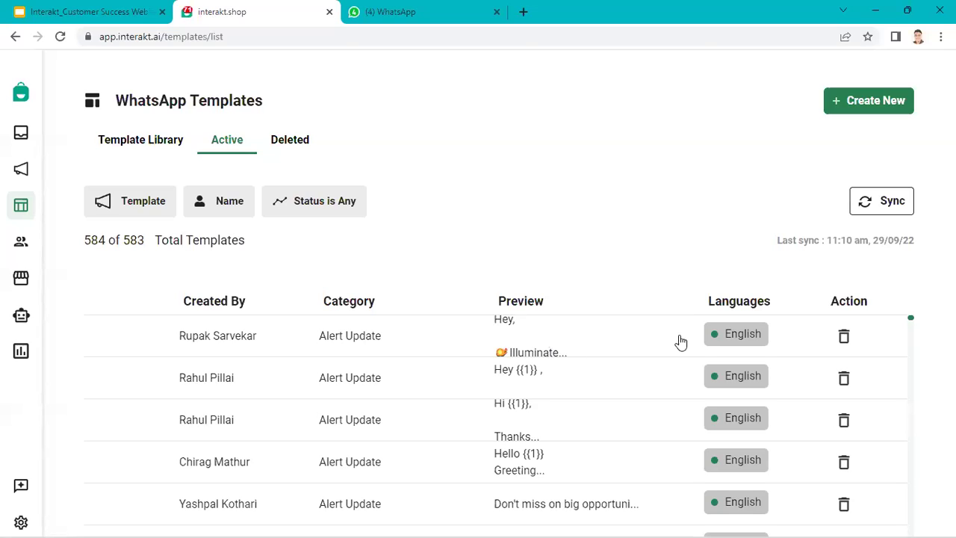
scroll(505, 345, left, 3)
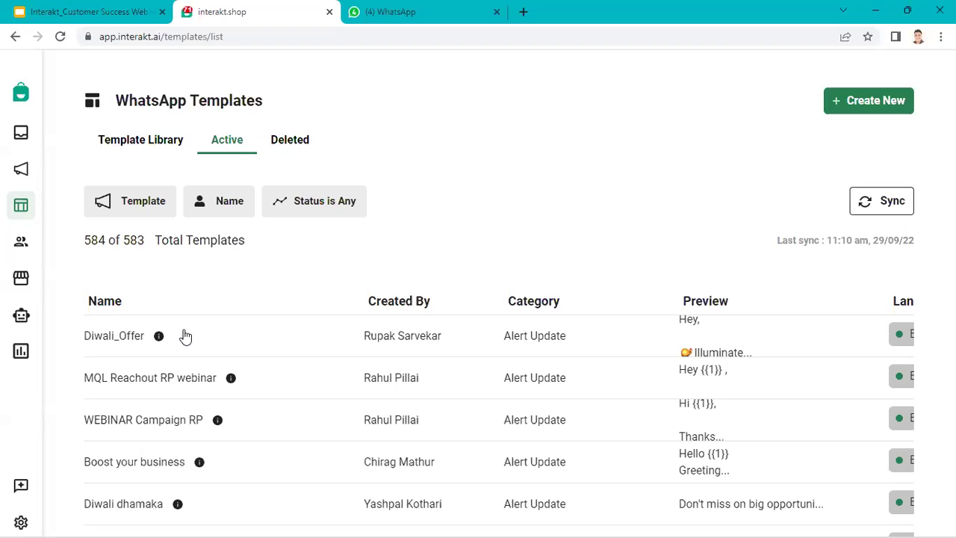
click(17, 175)
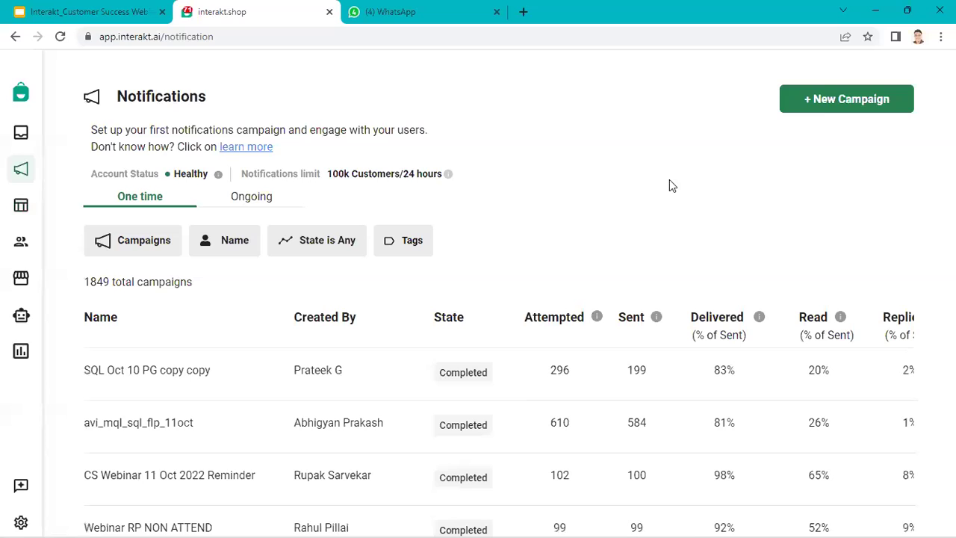
Step: Create a new campaign from scratch named 'Diwali Offer'
click(840, 100)
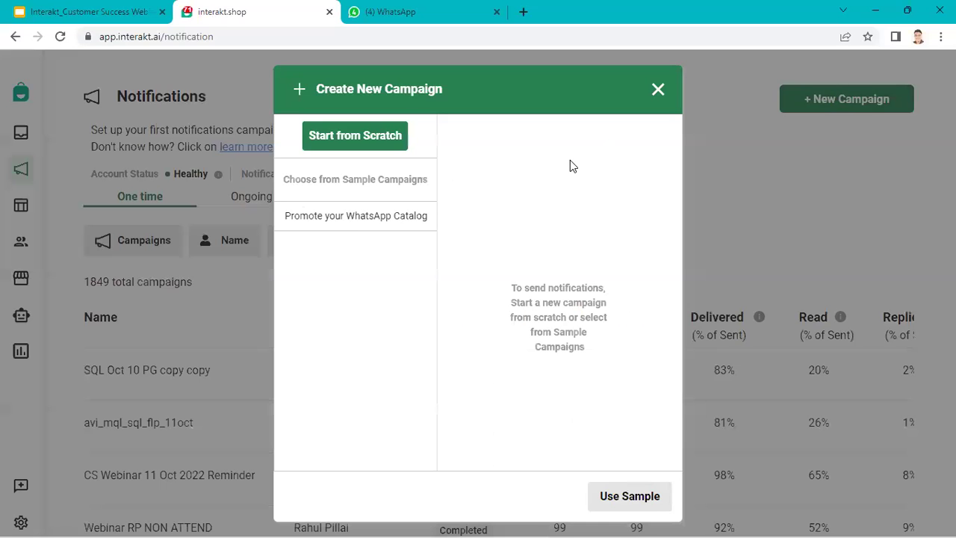
click(370, 146)
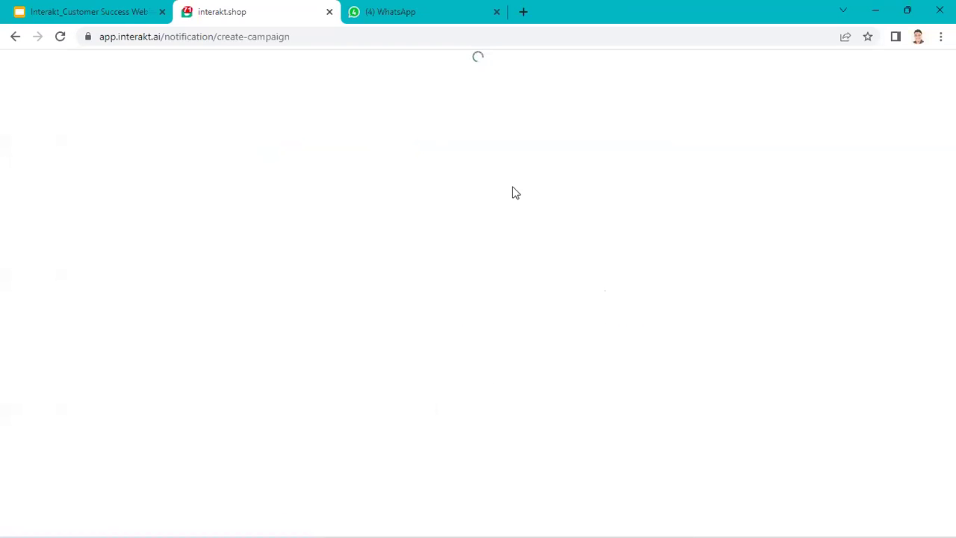
text(Diwali Offer)
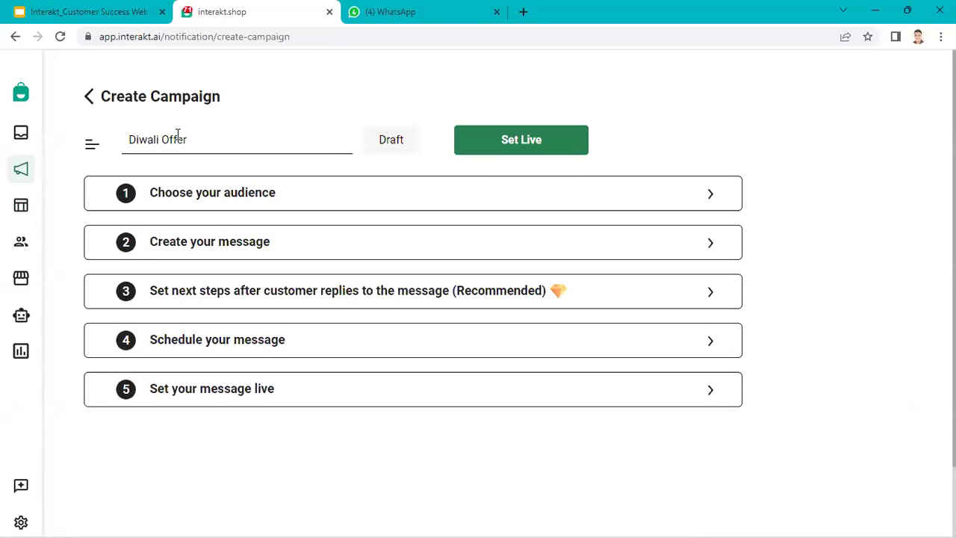
Step: Filter the audience to users whose Name contains a specific customer's full name
click(228, 192)
scroll(381, 244, down, 1)
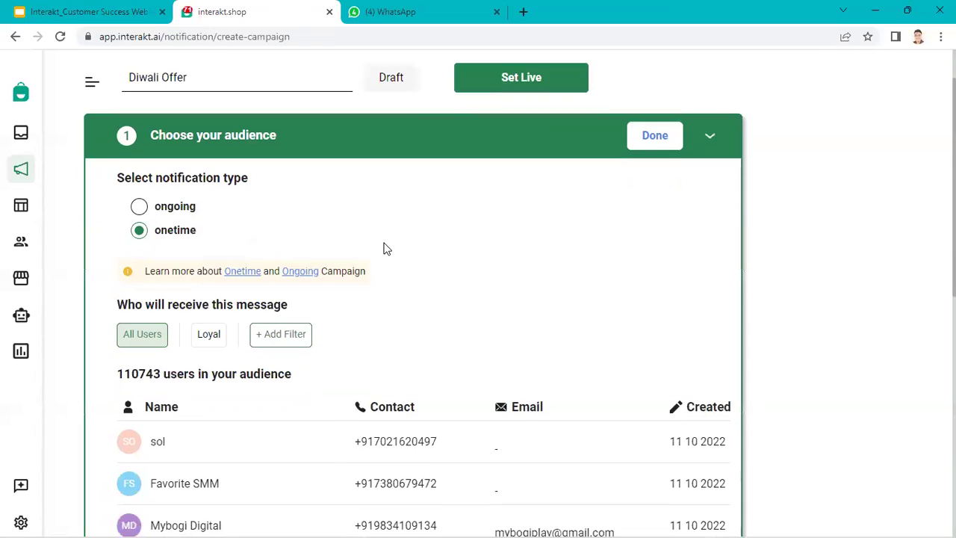
click(285, 335)
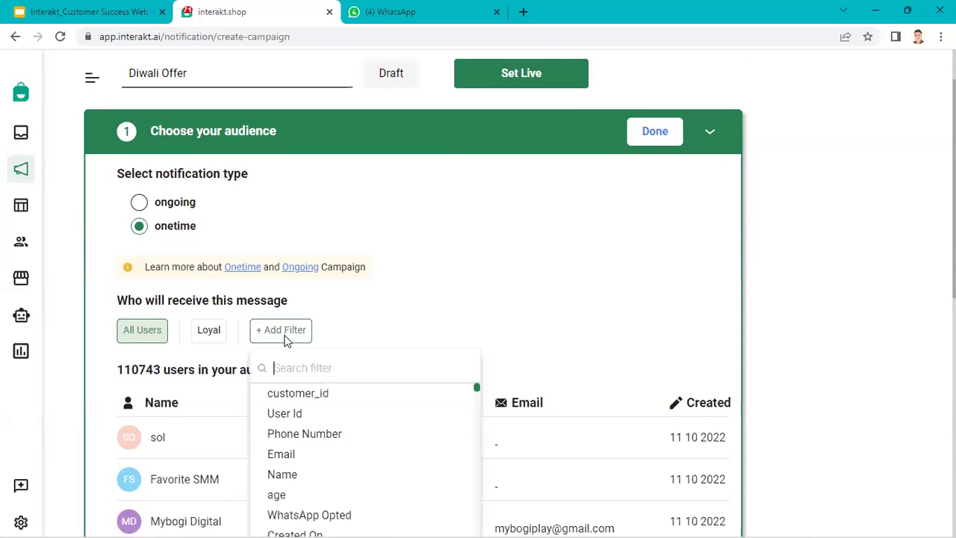
text(name)
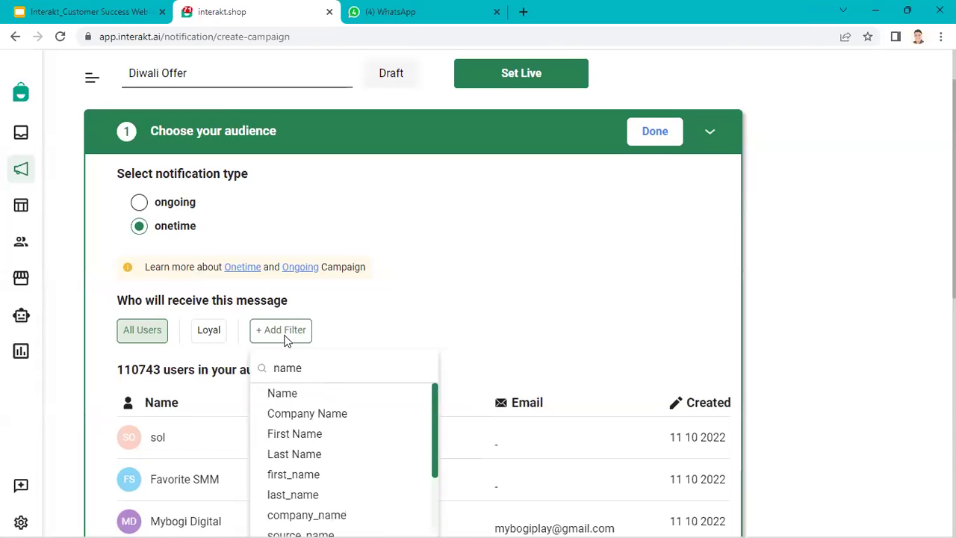
click(330, 413)
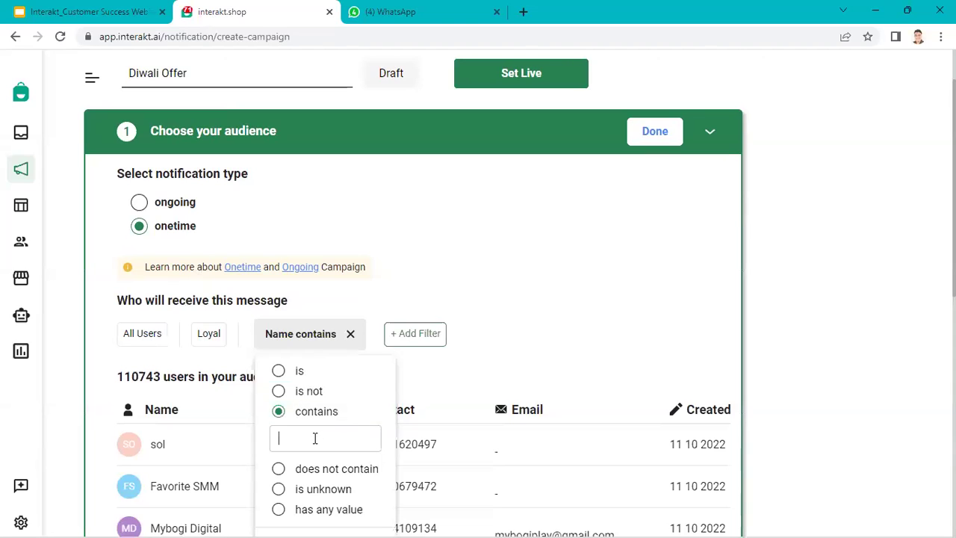
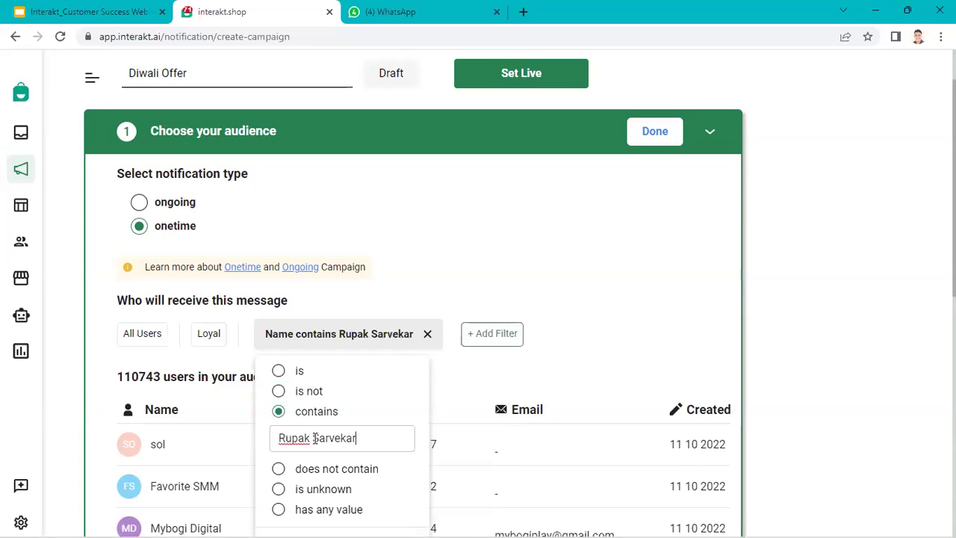
scroll(314, 439, down, 3)
click(347, 360)
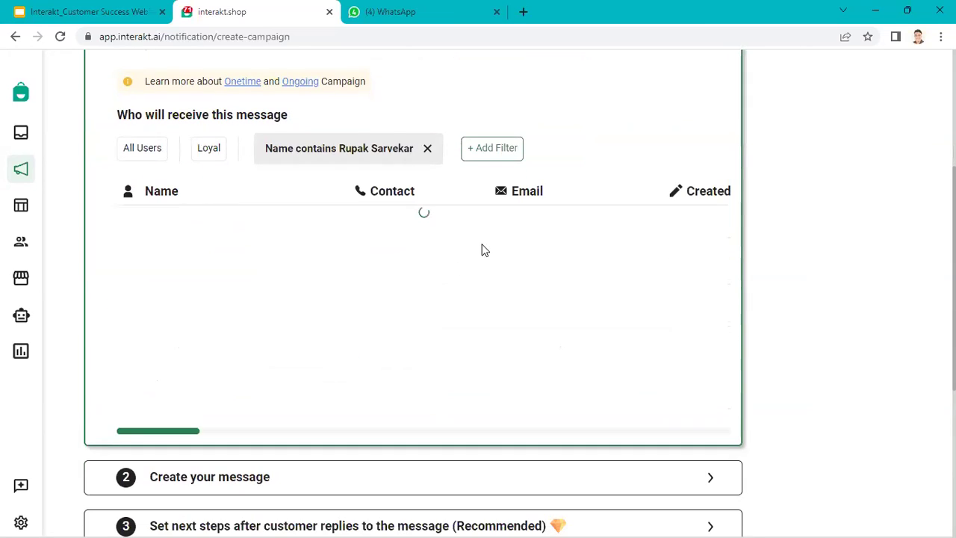
Step: Confirm the one-user audience and move on to the message step
scroll(481, 250, up, 1)
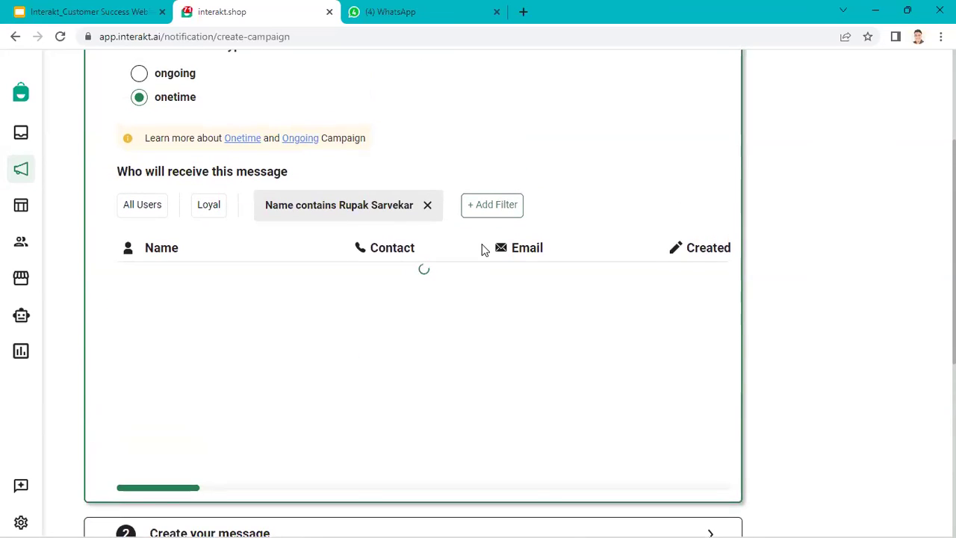
scroll(574, 208, up, 2)
scroll(572, 207, down, 1)
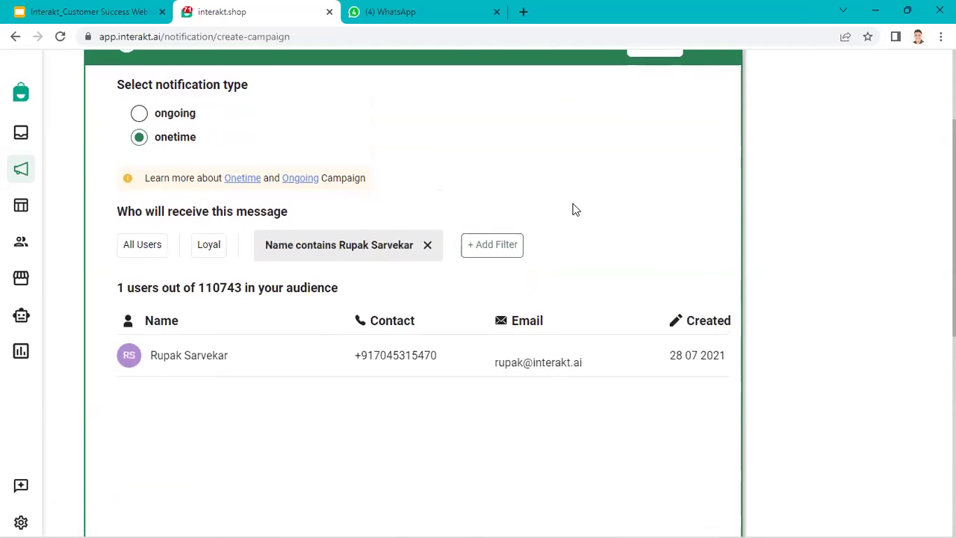
scroll(635, 162, up, 2)
click(640, 162)
Step: Select the Diwali_Offer template as the campaign message
scroll(617, 288, down, 1)
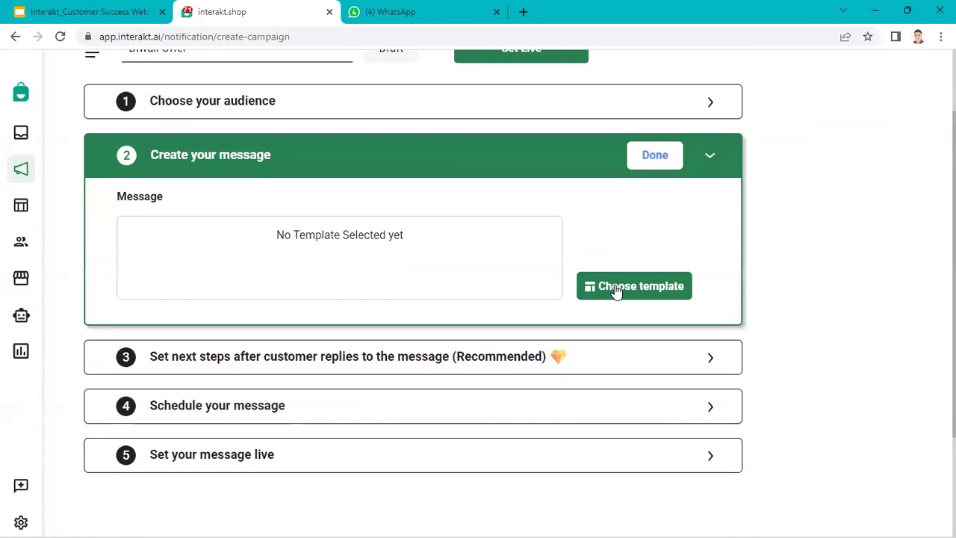
click(617, 286)
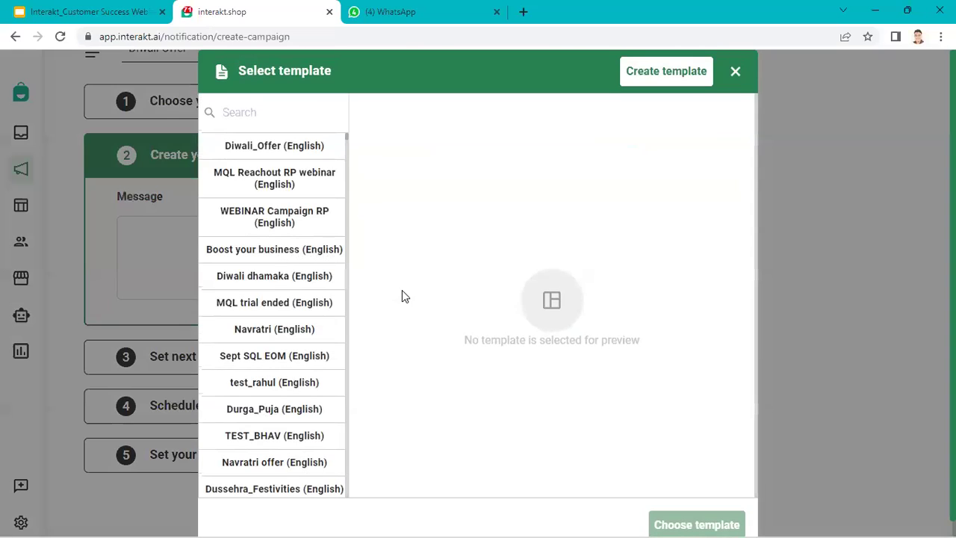
click(263, 148)
scroll(543, 290, down, 1)
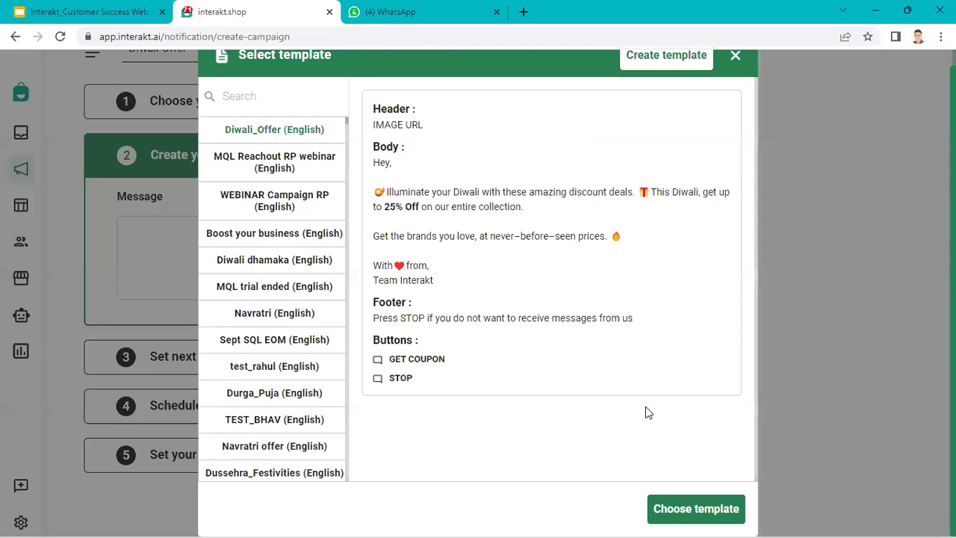
click(695, 507)
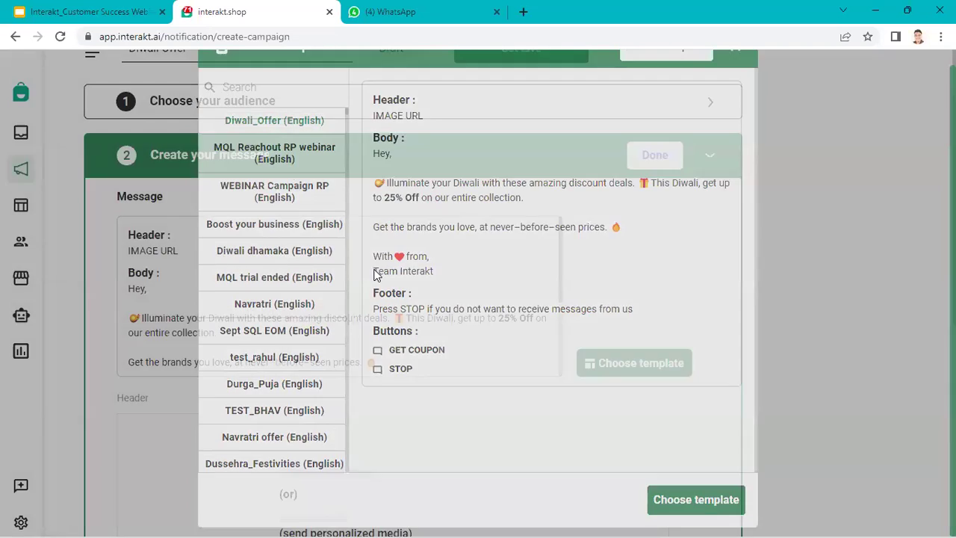
Step: Replace the message header image with the Festive Customer Support -02 image
scroll(373, 273, down, 5)
scroll(192, 354, down, 2)
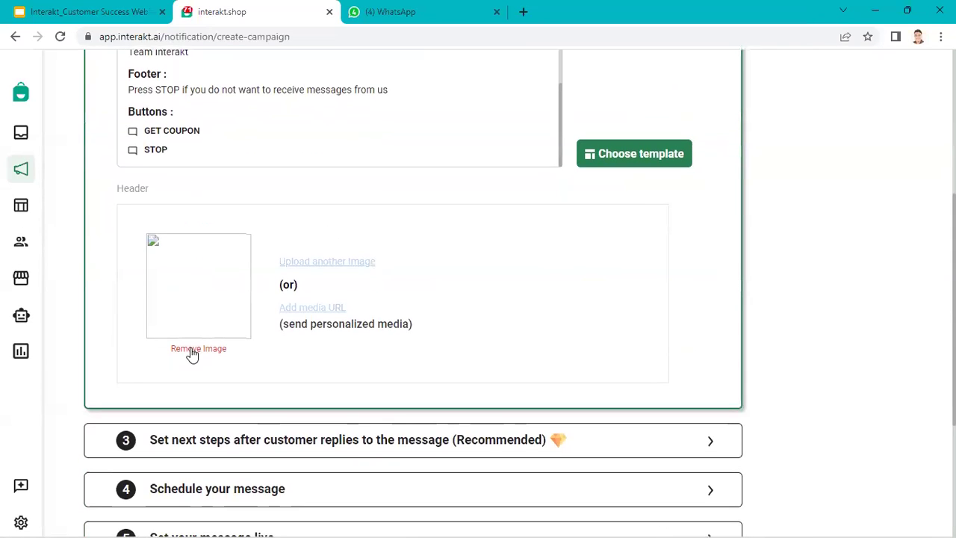
scroll(145, 217, down, 2)
scroll(196, 207, up, 3)
scroll(179, 314, down, 1)
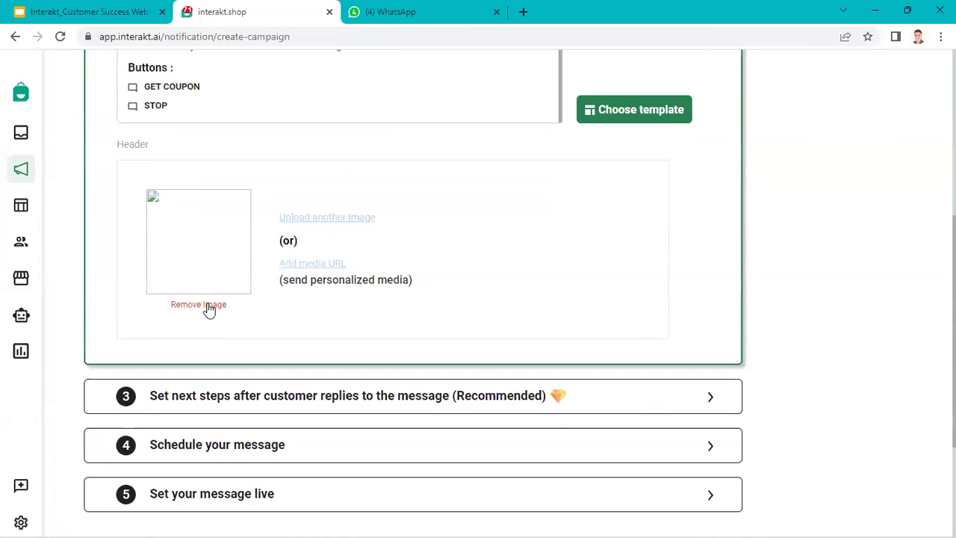
click(207, 305)
click(283, 202)
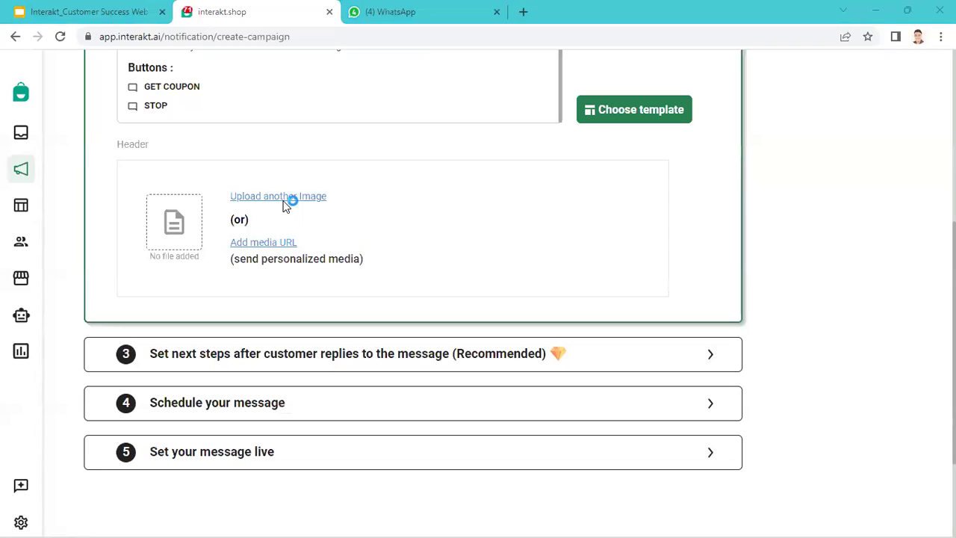
click(232, 190)
double_click(232, 190)
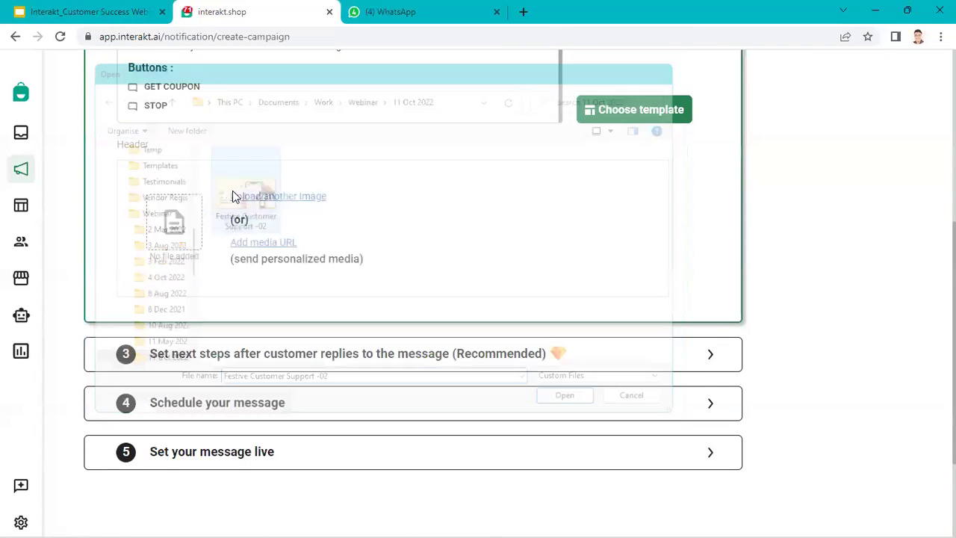
Step: Scroll through the message preview and header image to review them
scroll(397, 226, up, 2)
scroll(396, 229, up, 2)
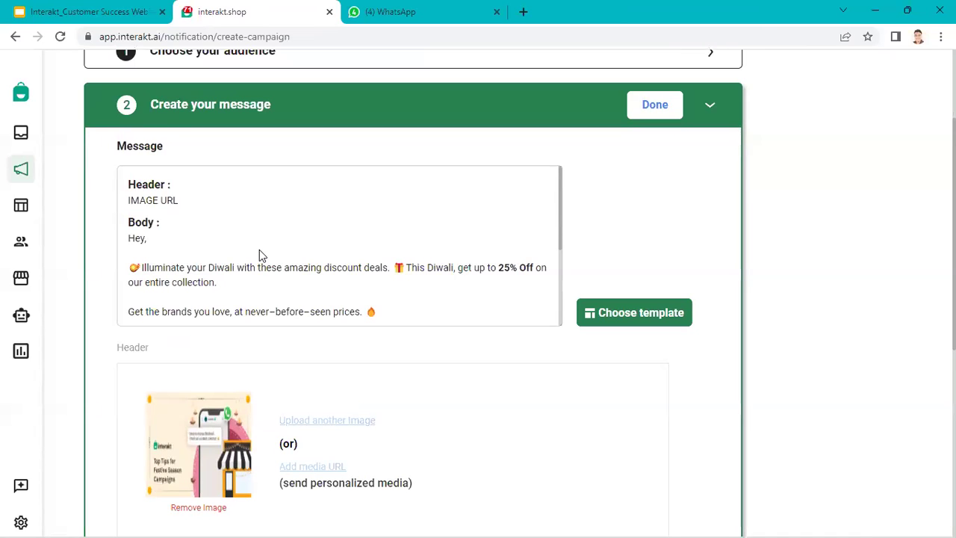
scroll(260, 251, down, 6)
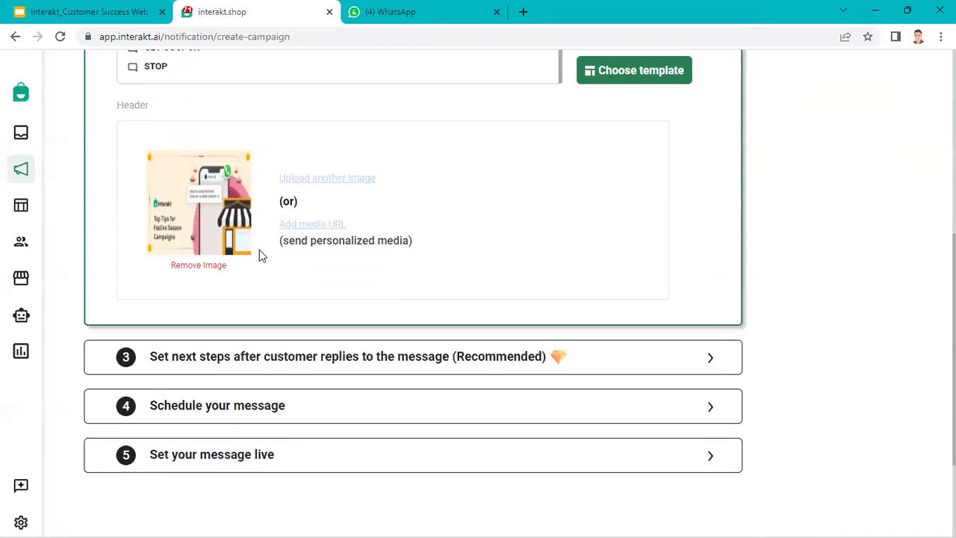
scroll(391, 179, up, 3)
scroll(309, 156, up, 2)
scroll(304, 158, down, 2)
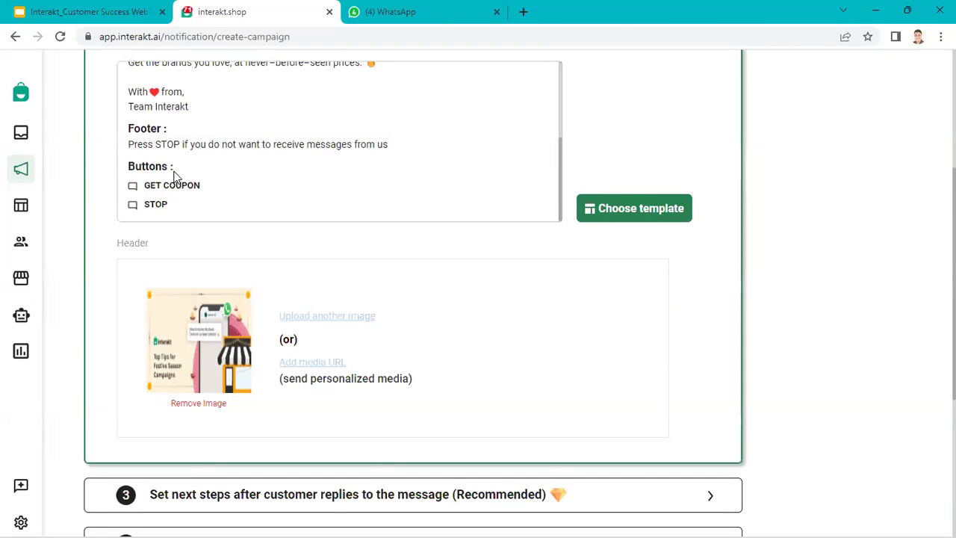
scroll(228, 192, up, 1)
scroll(228, 192, down, 4)
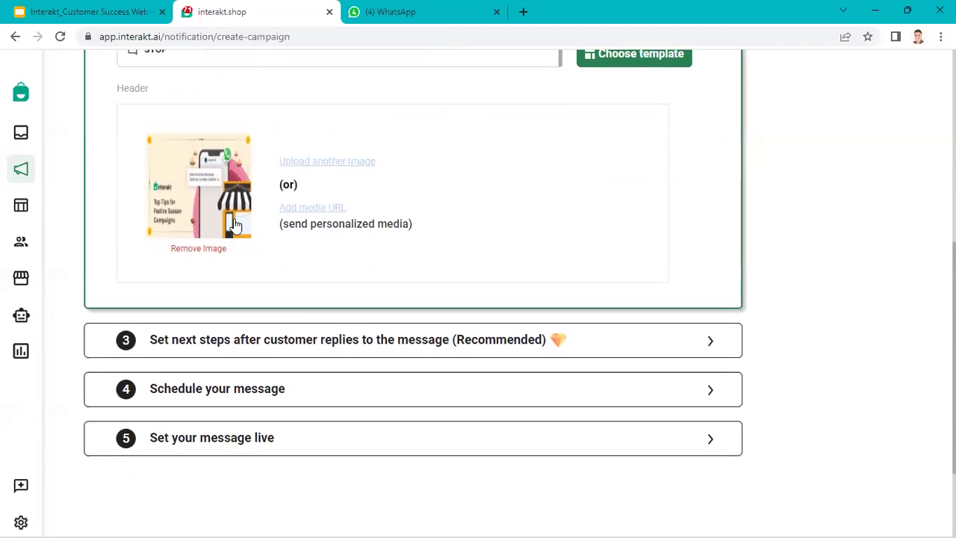
scroll(269, 262, up, 3)
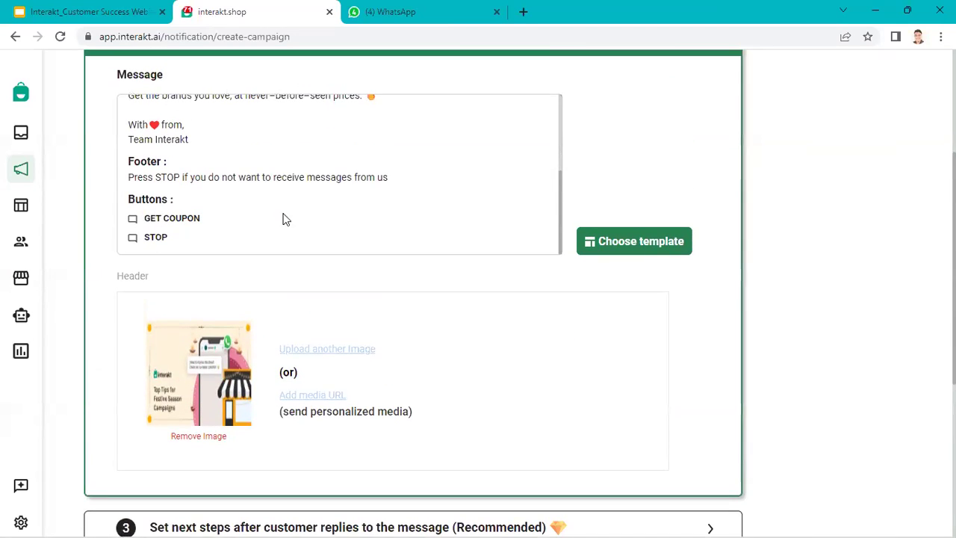
scroll(301, 213, down, 3)
scroll(301, 215, down, 1)
Step: Set up the opt-out flow triggered by the STOP button, keeping the acknowledgement message
click(300, 263)
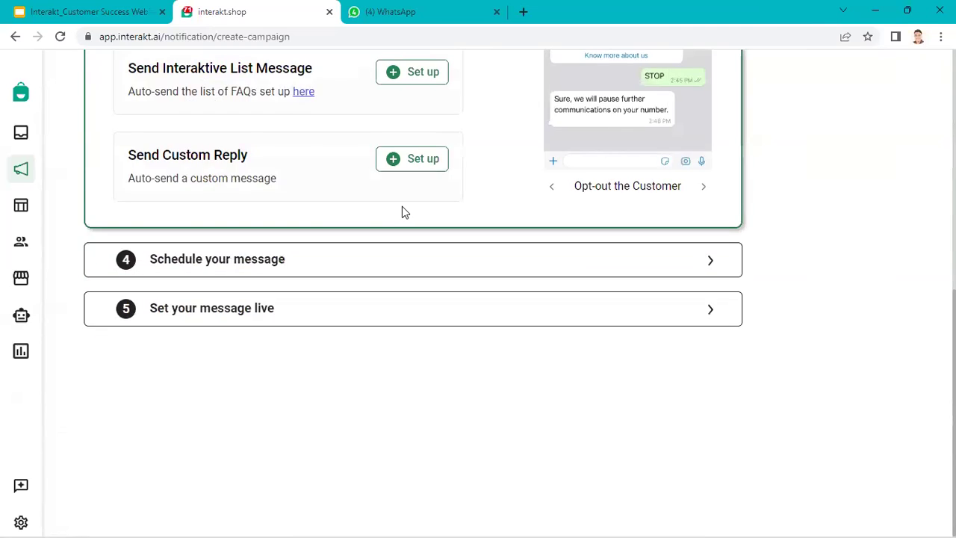
scroll(298, 216, up, 3)
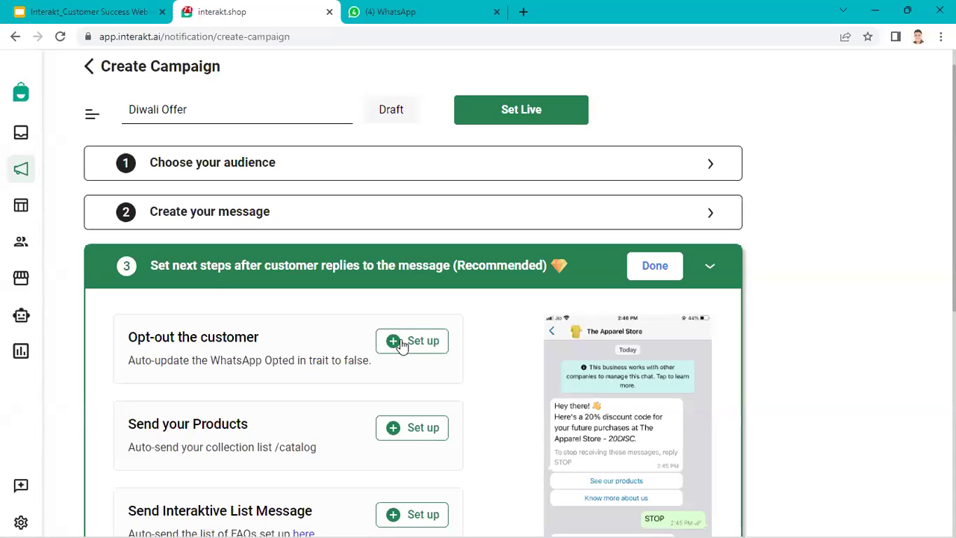
click(403, 344)
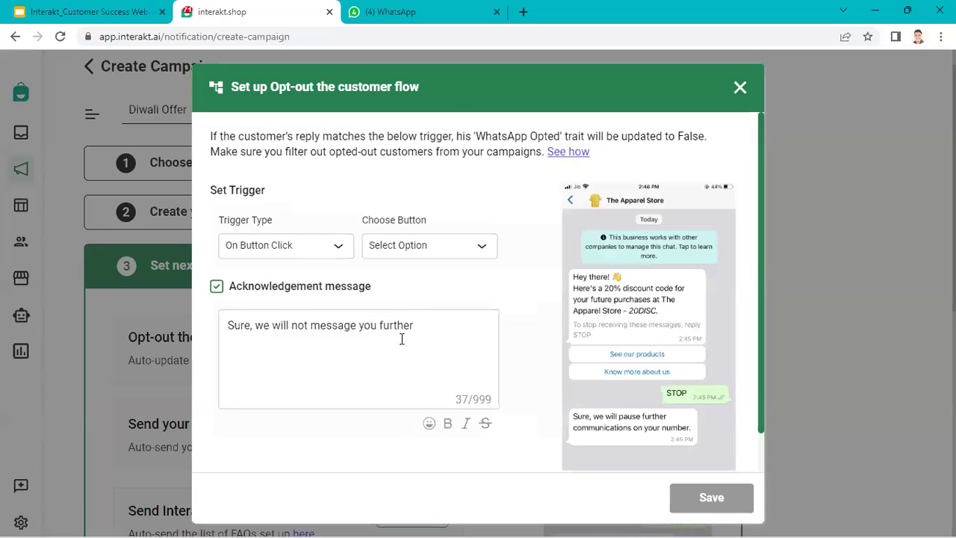
click(445, 255)
click(407, 295)
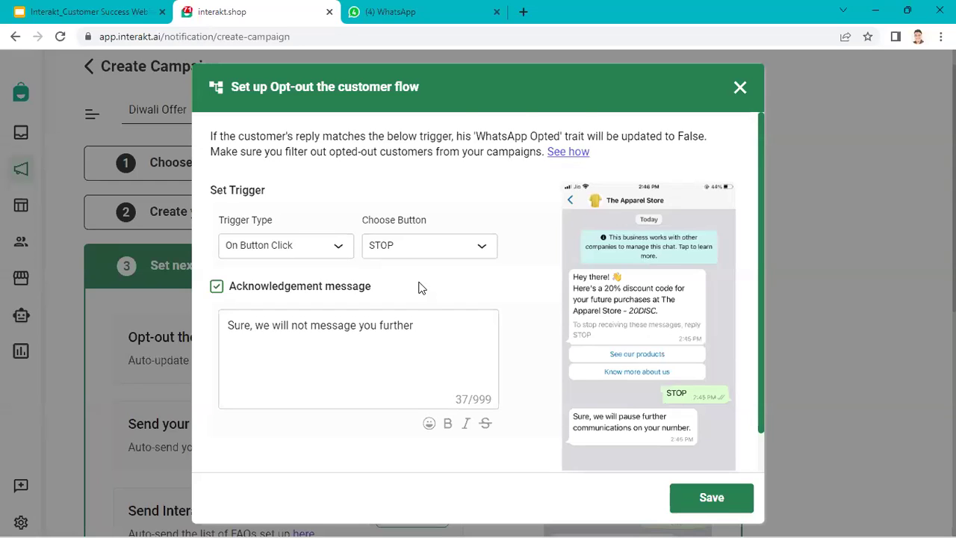
scroll(418, 287, down, 1)
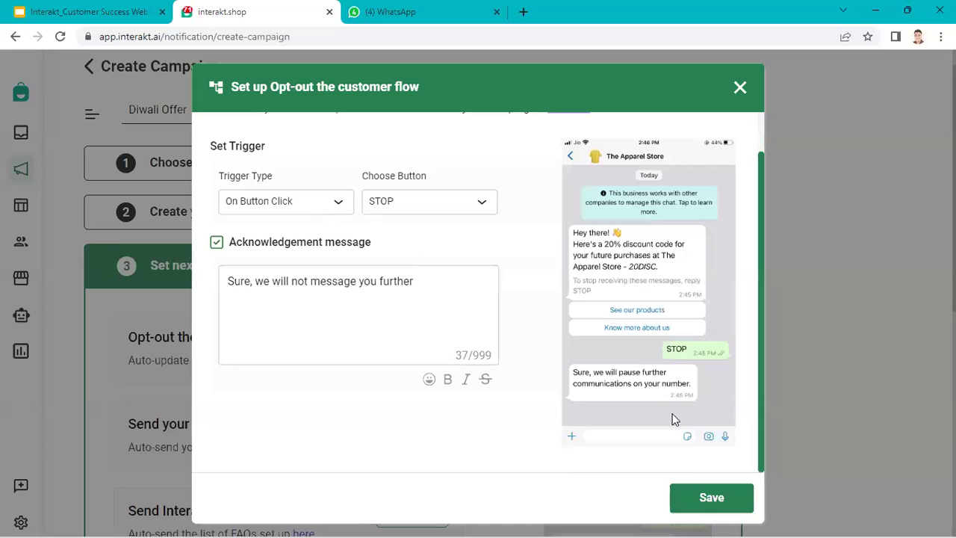
Step: Save the STOP opt-out flow
click(695, 487)
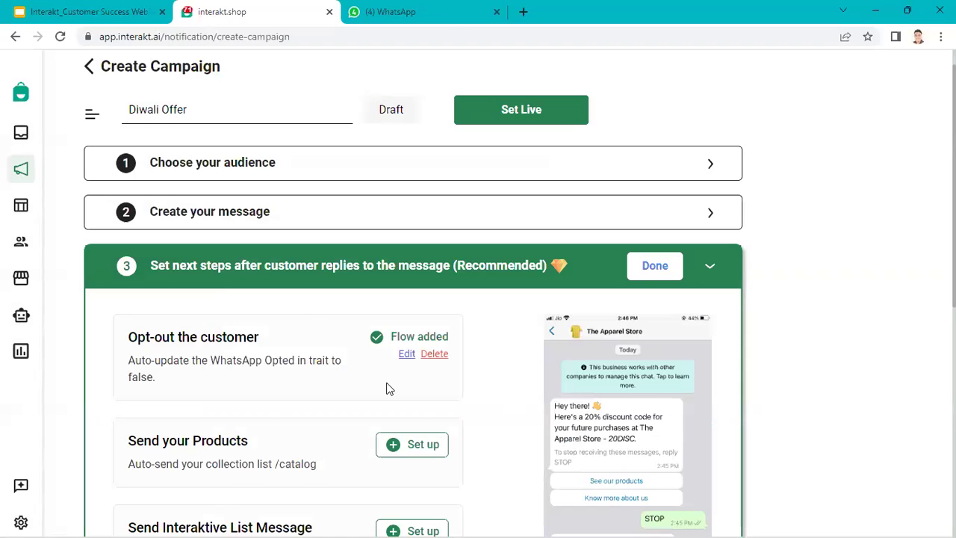
scroll(388, 389, down, 2)
scroll(388, 389, up, 3)
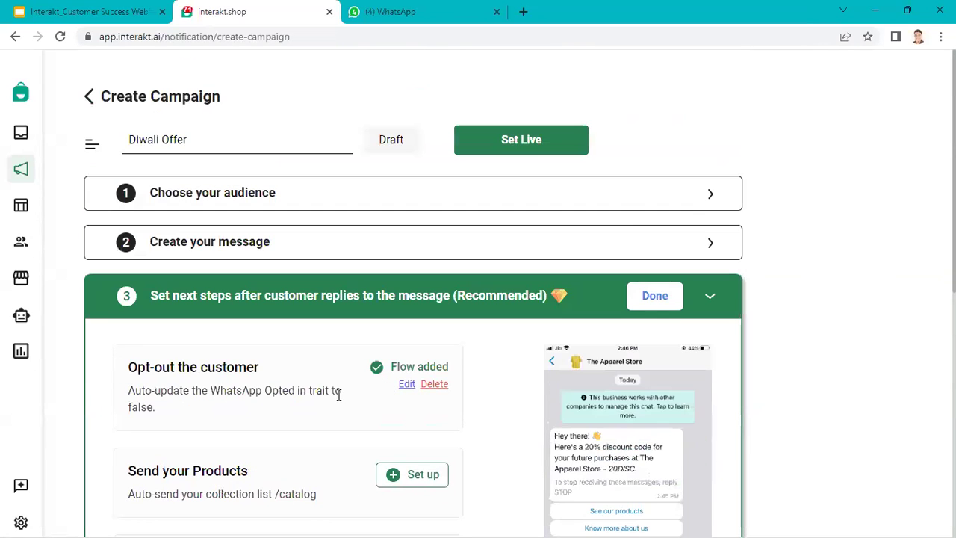
Step: Add a second audience filter: WhatsApp Opted is true
click(270, 203)
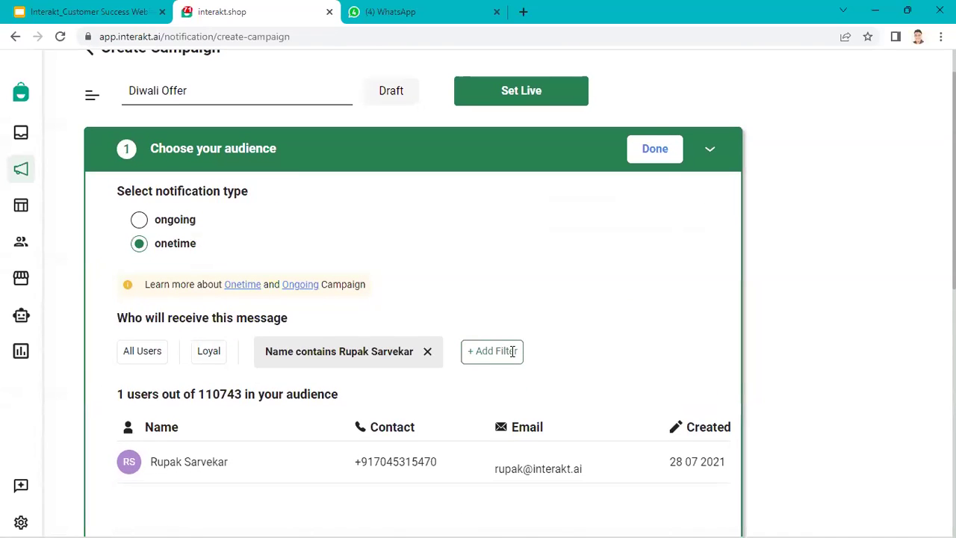
click(513, 354)
text(what)
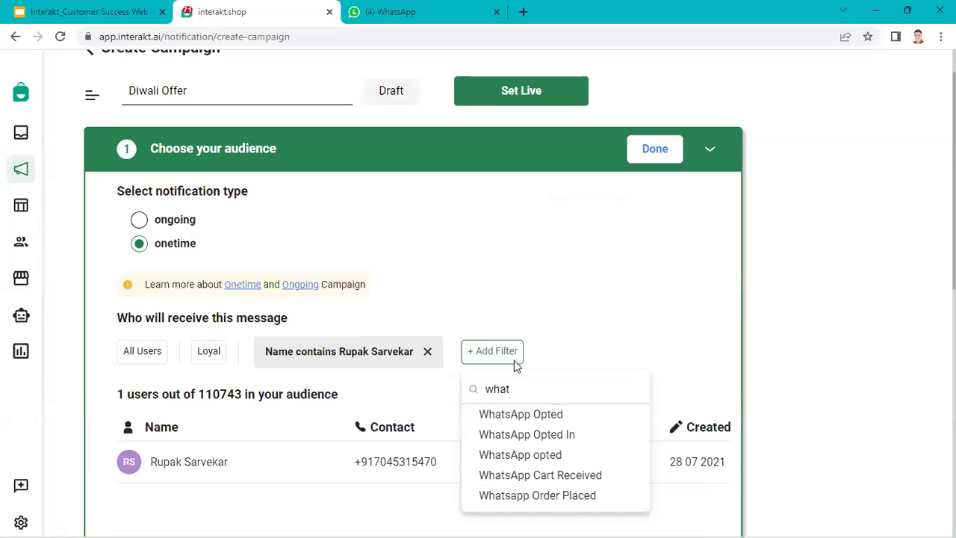
click(529, 414)
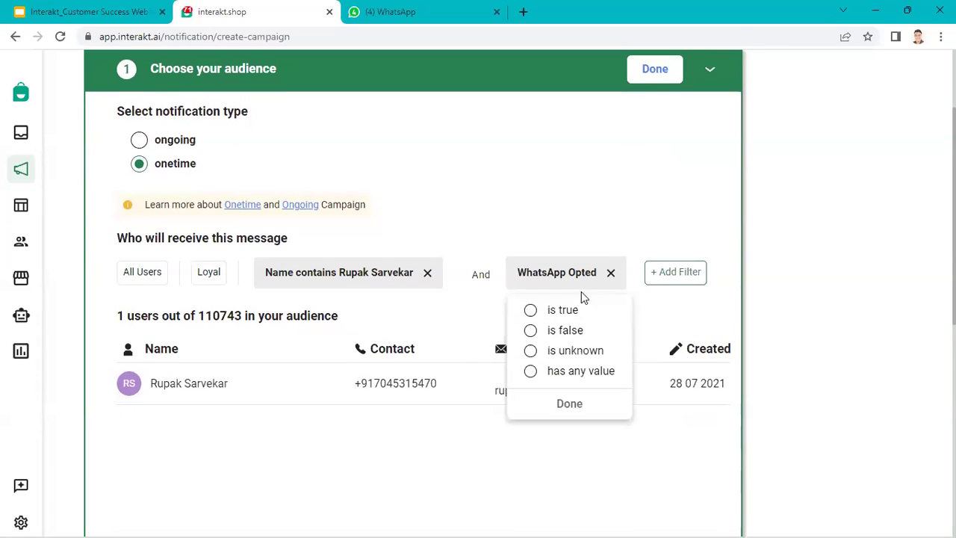
click(581, 309)
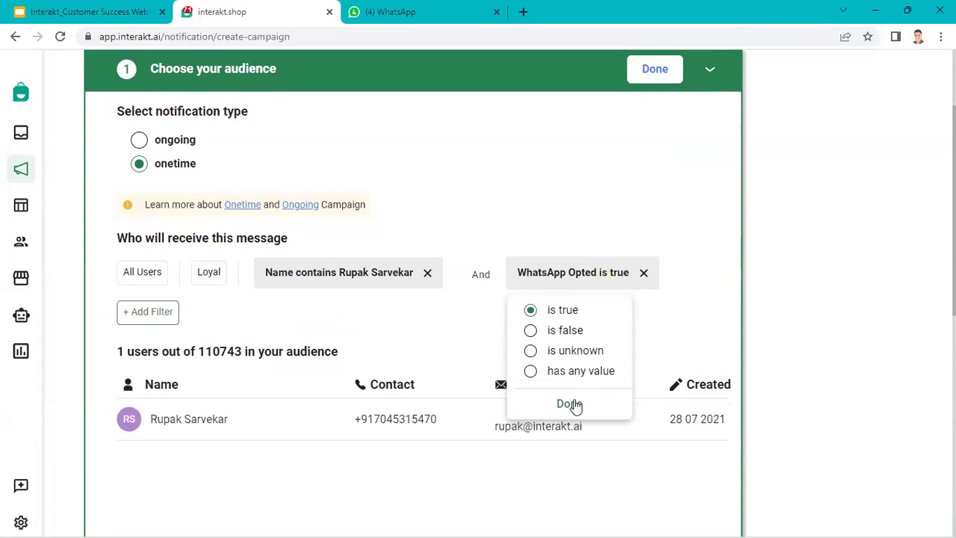
click(572, 403)
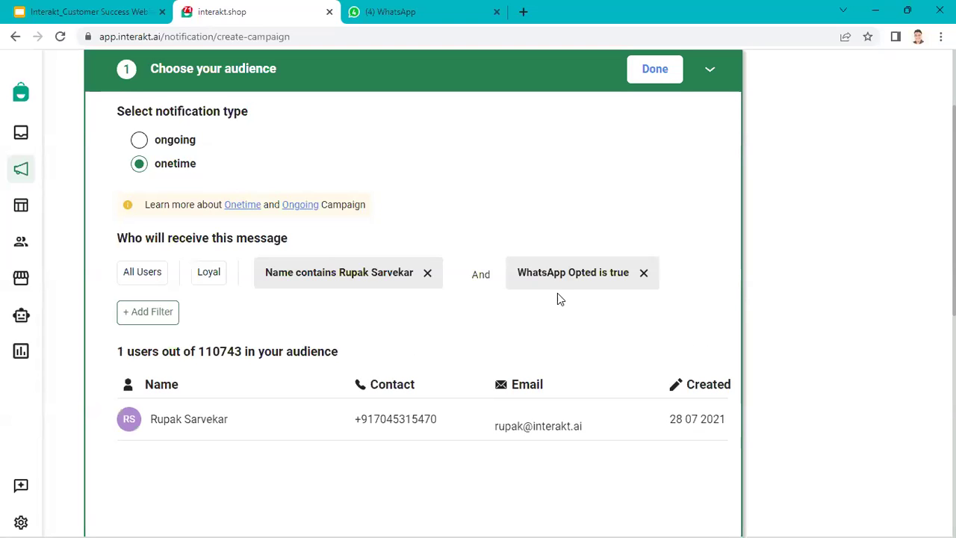
Step: Finish the audience step and expand the customer-reply follow-up steps
click(655, 70)
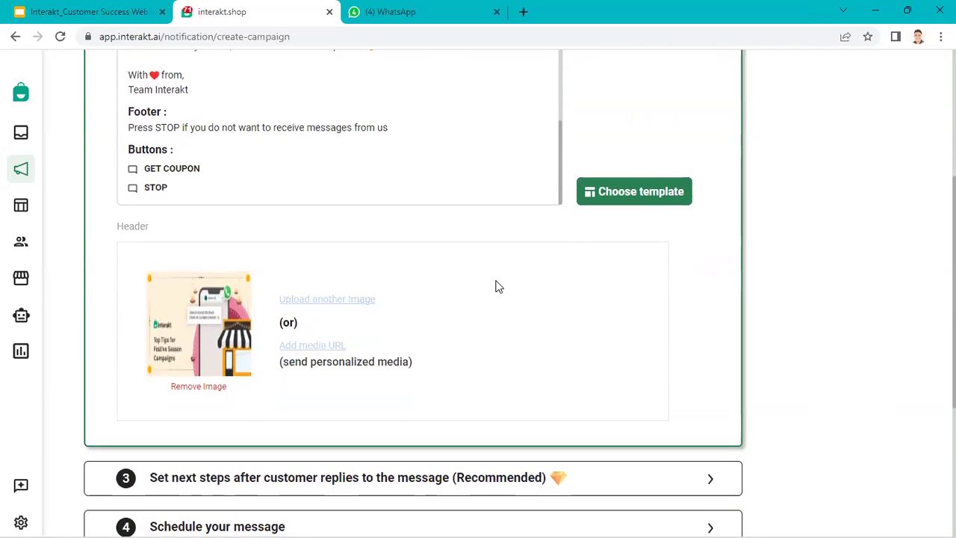
scroll(499, 287, down, 4)
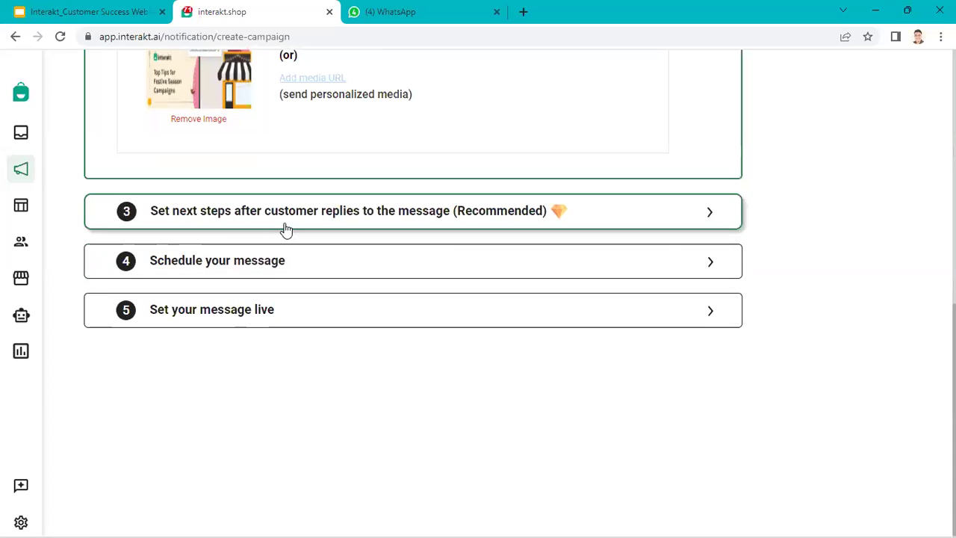
click(286, 227)
scroll(435, 251, up, 4)
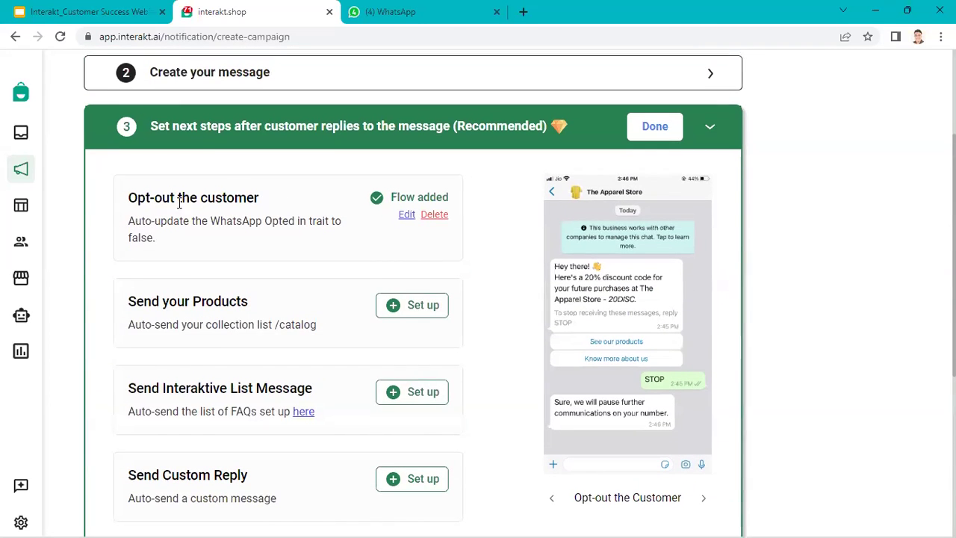
scroll(323, 221, up, 1)
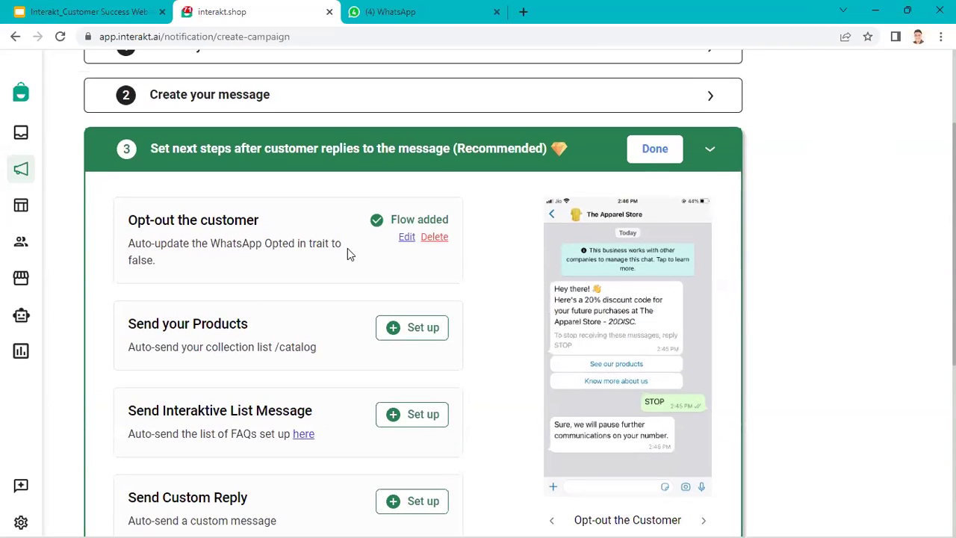
scroll(298, 275, down, 1)
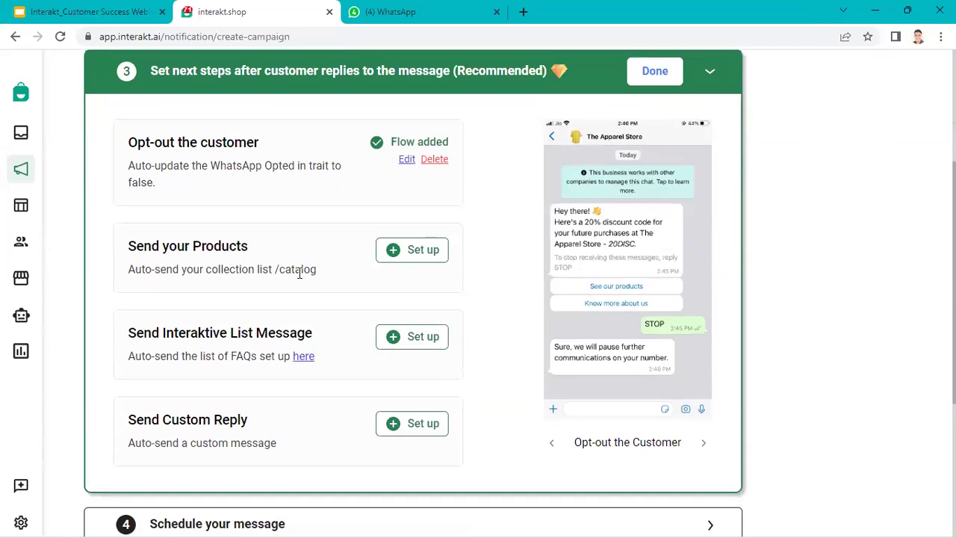
scroll(299, 273, up, 3)
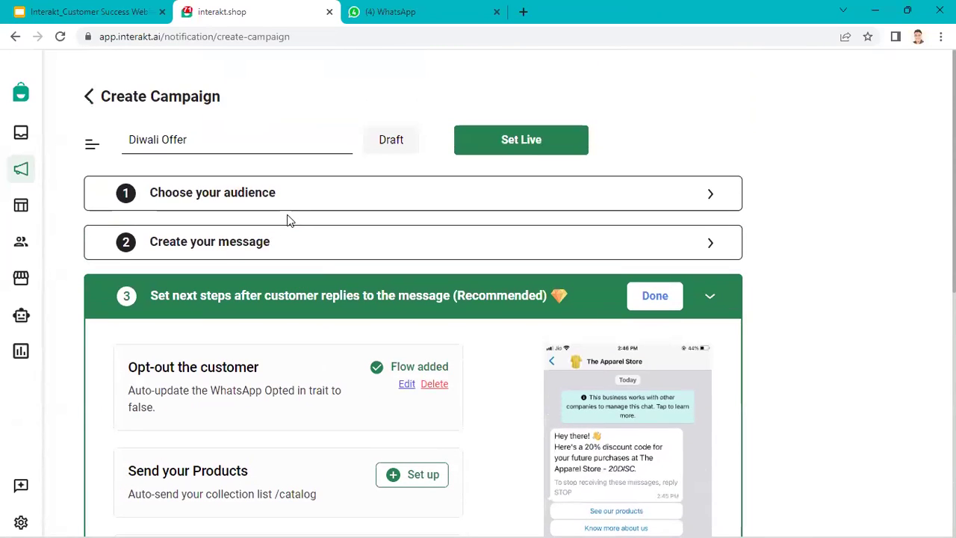
Step: Recheck the audience filters, close the audience step, and re-expand the reply follow-ups
click(248, 190)
scroll(307, 318, down, 4)
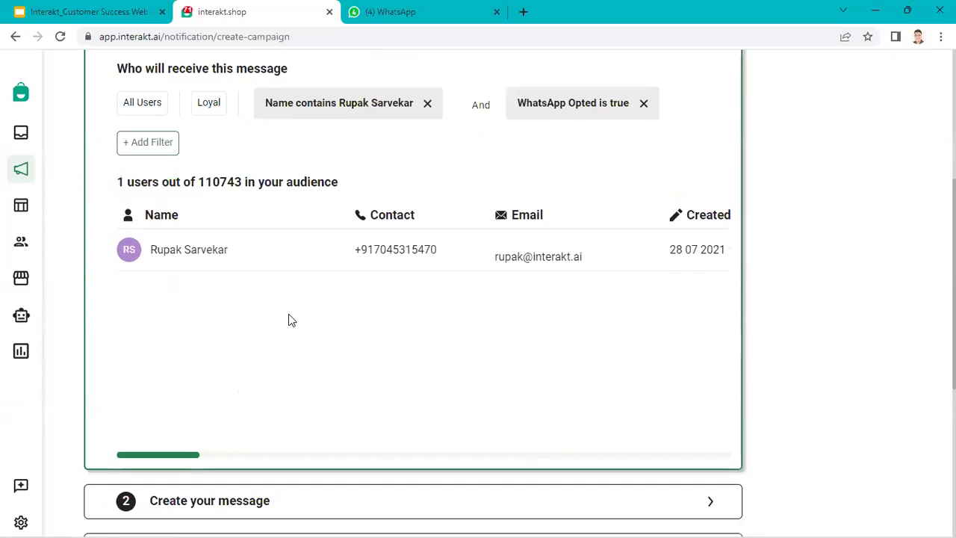
scroll(291, 321, up, 2)
click(647, 84)
scroll(376, 350, down, 5)
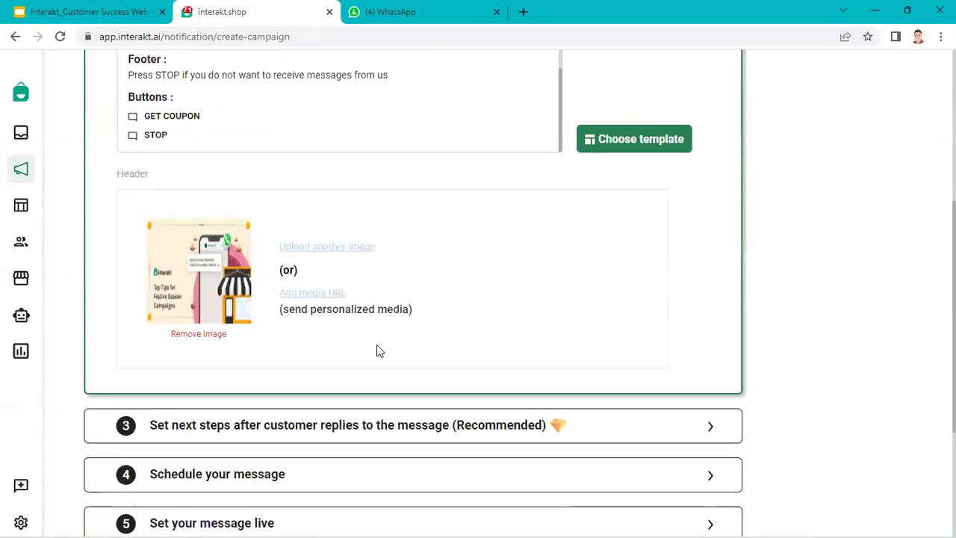
scroll(376, 348, up, 3)
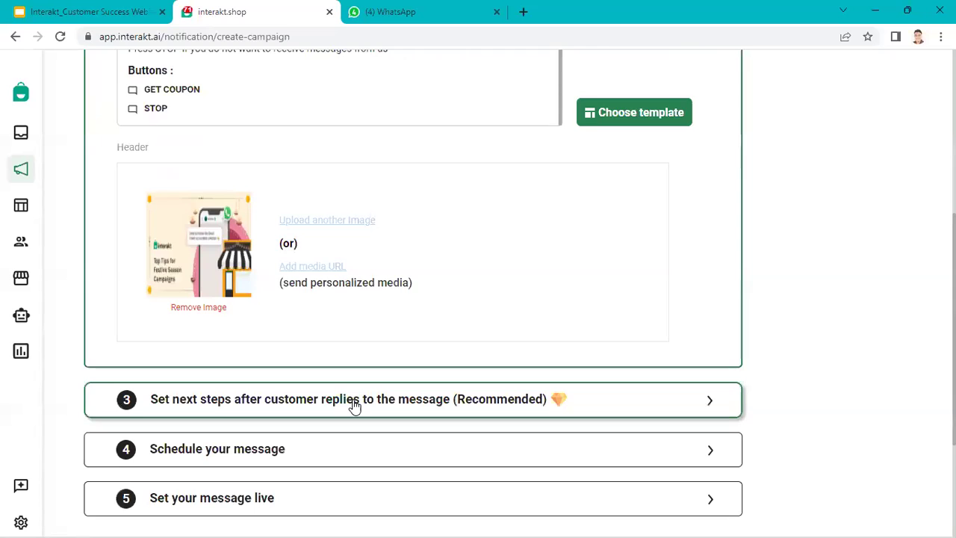
click(354, 403)
scroll(472, 321, up, 3)
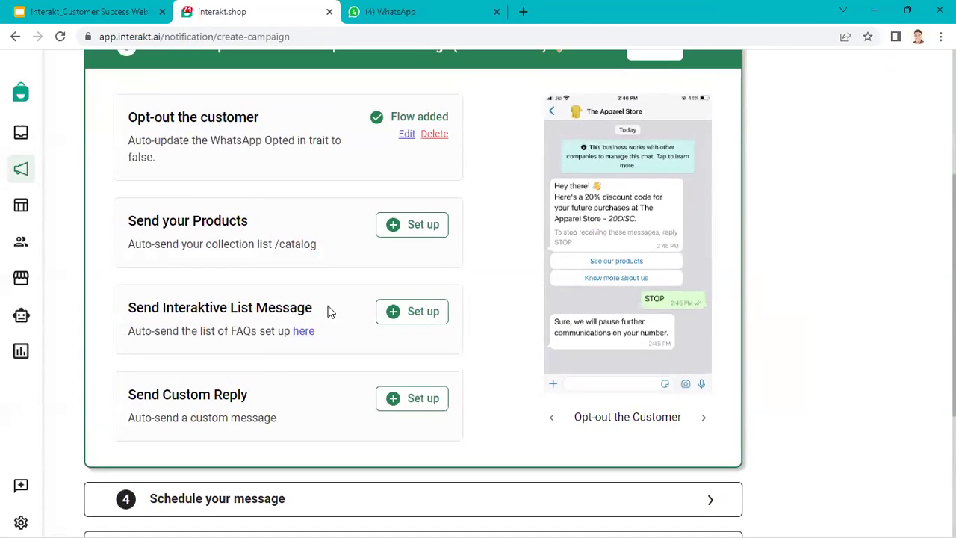
scroll(344, 302, up, 1)
click(409, 267)
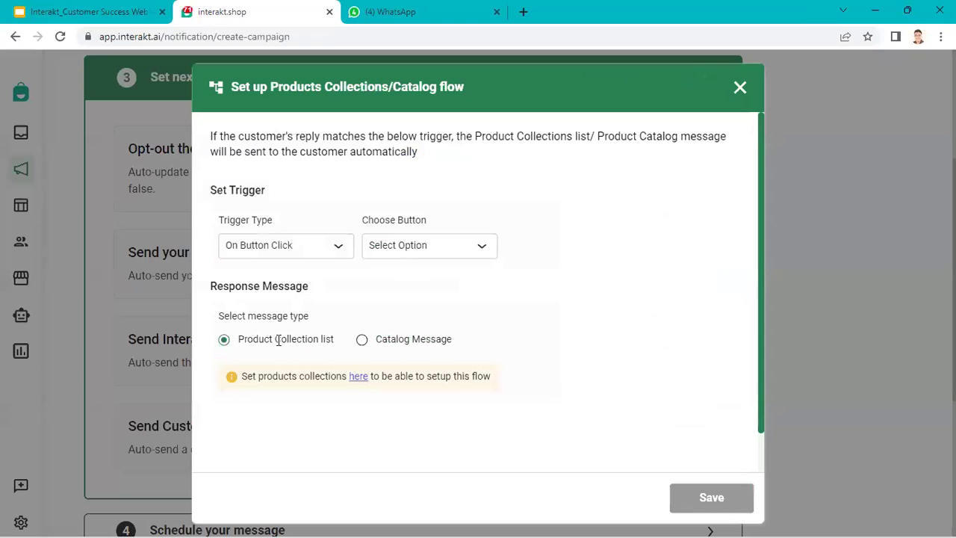
scroll(450, 295, down, 1)
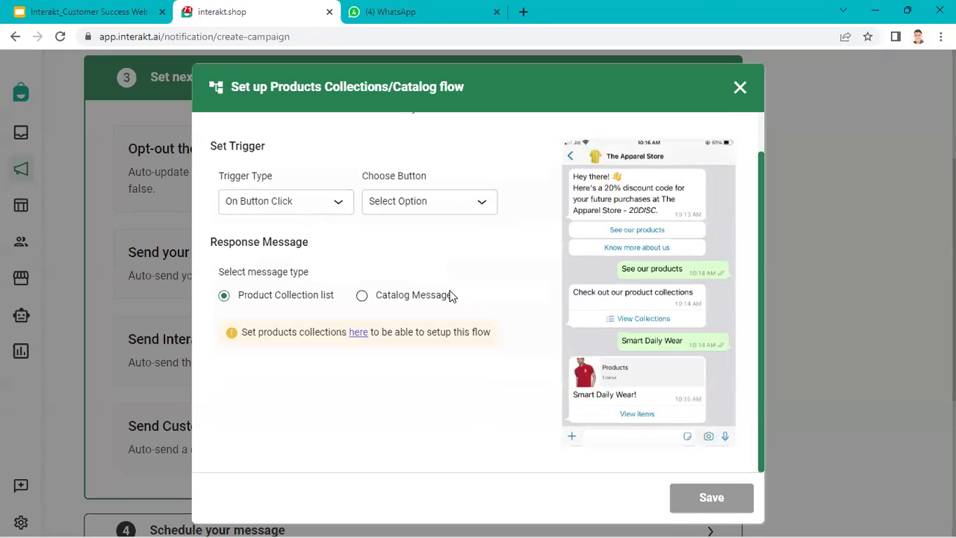
click(493, 203)
click(424, 228)
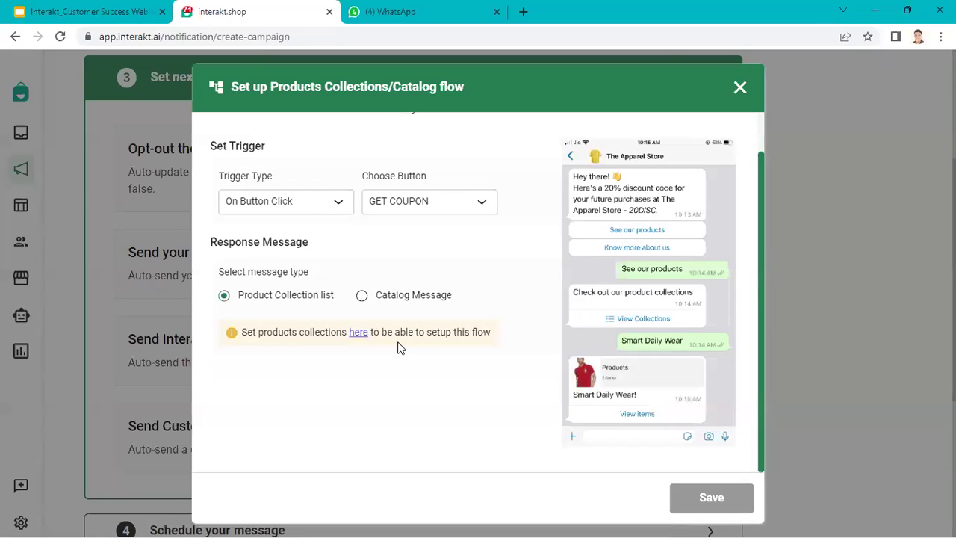
click(362, 297)
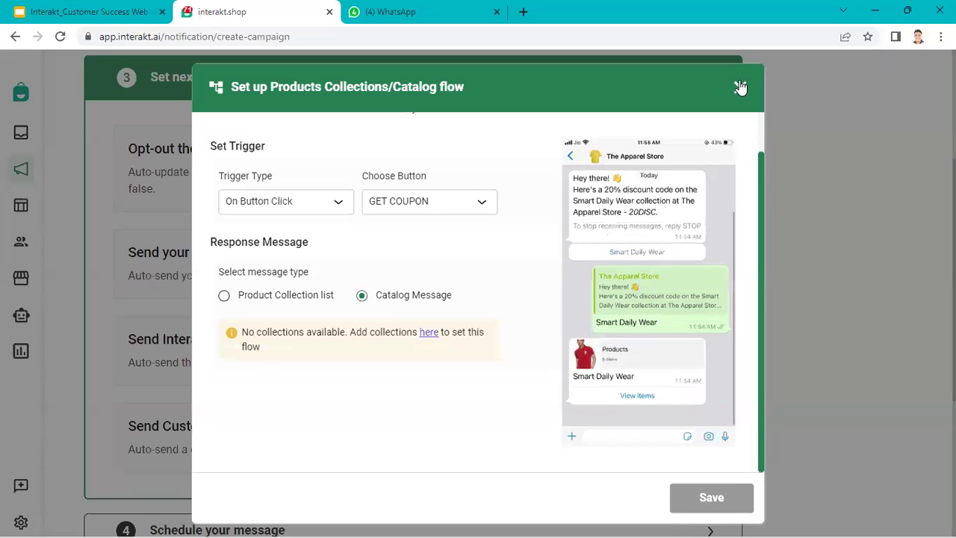
click(740, 88)
scroll(273, 301, up, 1)
scroll(274, 298, down, 2)
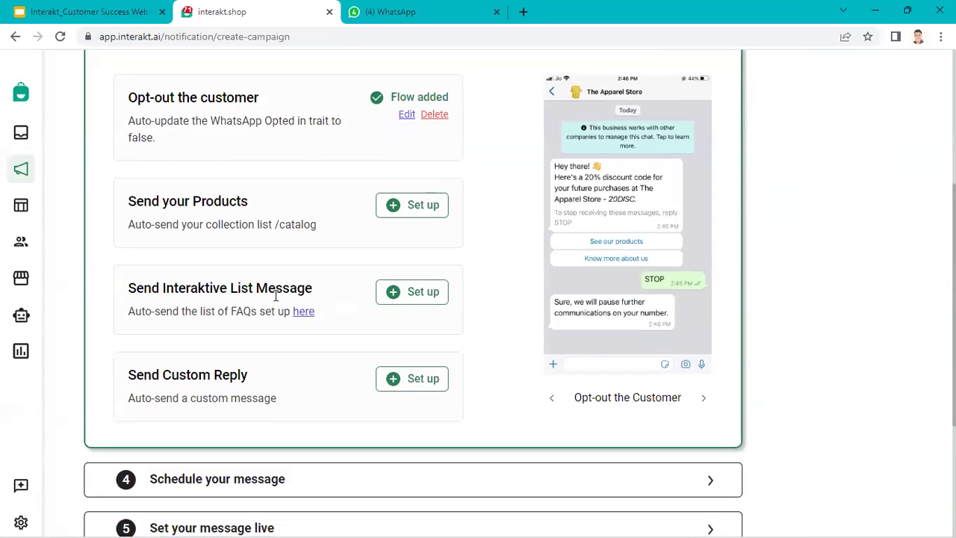
scroll(305, 302, down, 1)
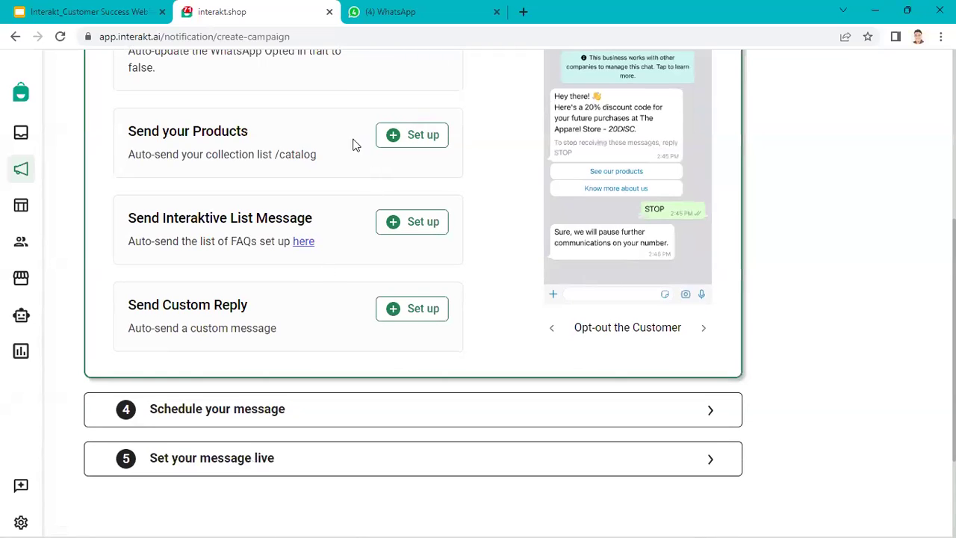
scroll(343, 190, up, 1)
scroll(345, 190, up, 1)
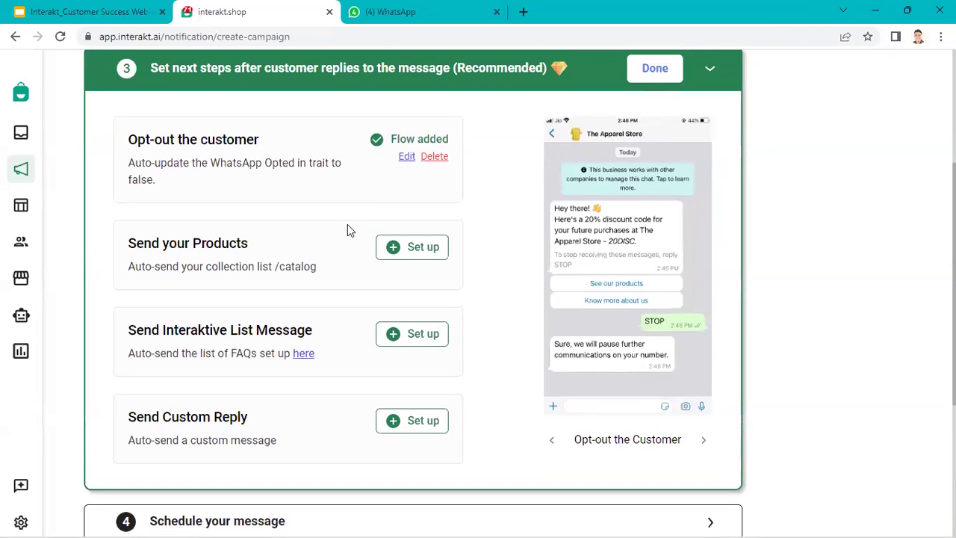
scroll(346, 276, down, 1)
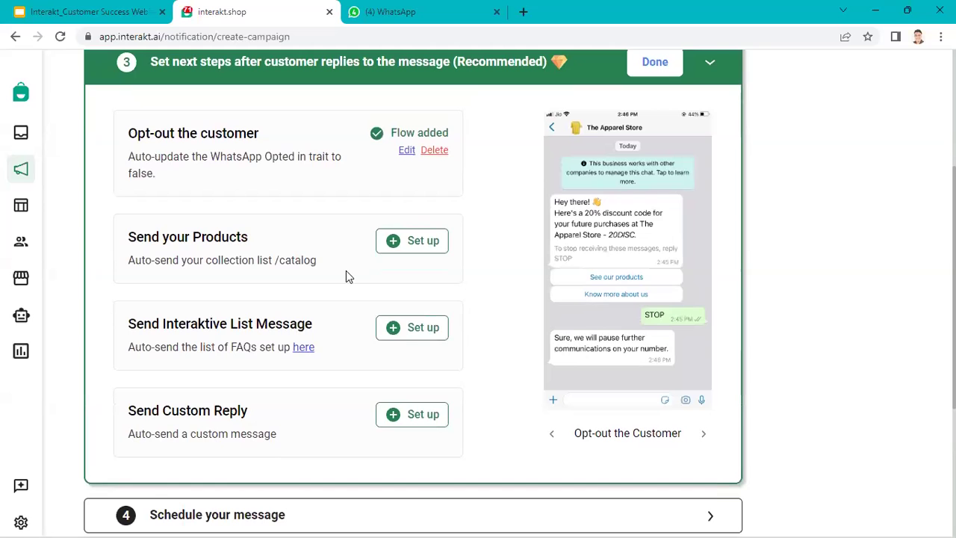
scroll(404, 355, down, 1)
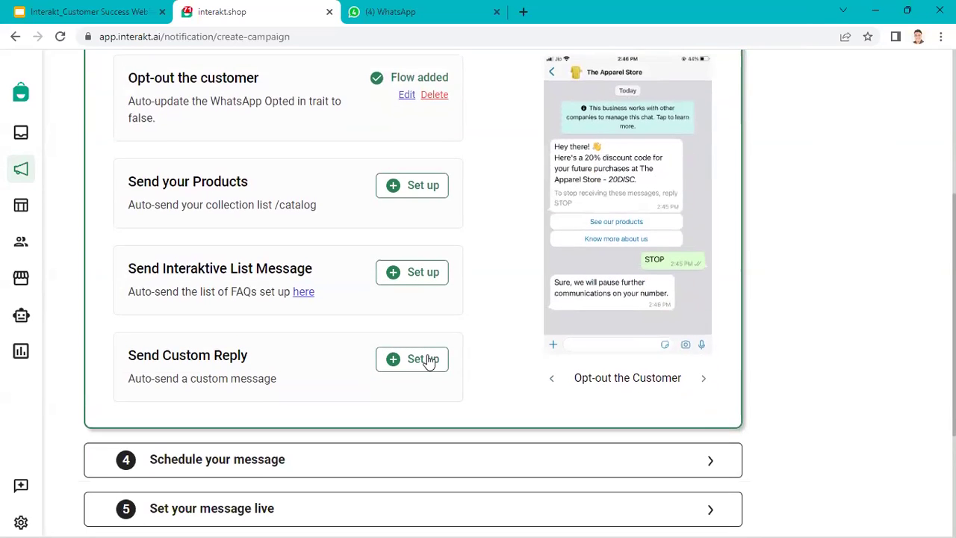
Step: Set up a custom reply triggered by the GET COUPON button
click(423, 359)
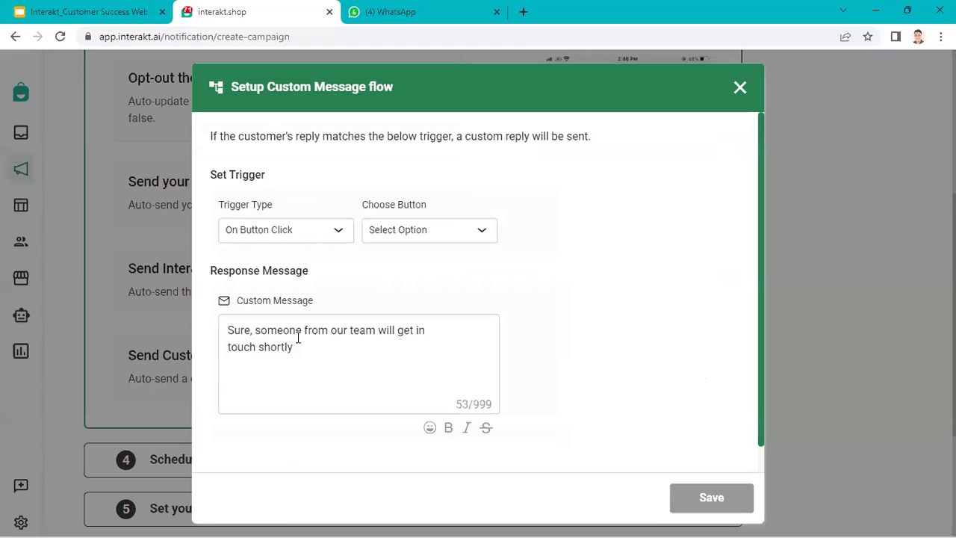
click(475, 239)
click(382, 257)
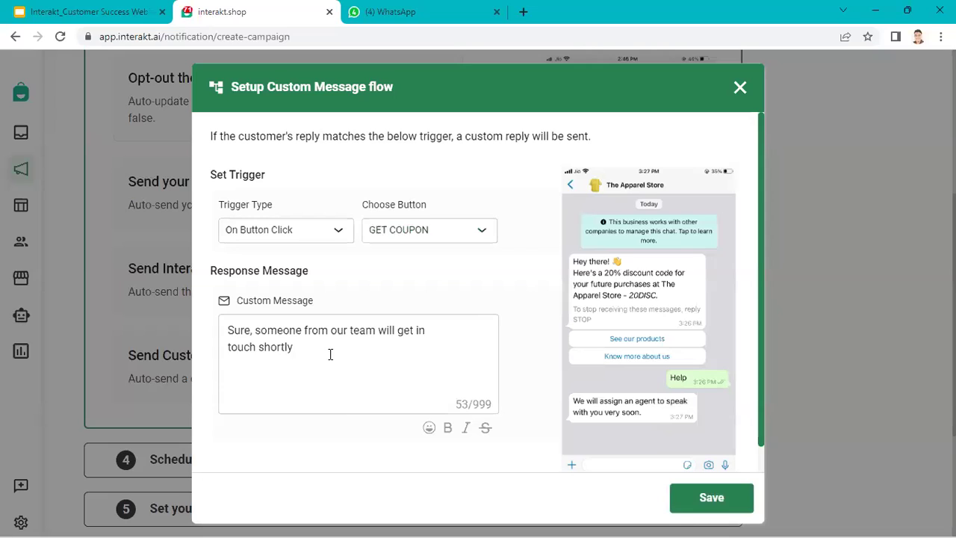
Step: Replace the reply text with 'Use code DIWALI during checkout to get', with DIWALI bold
key(ctrl+a)
key(BackSpace)
text(Use code DIWALI)
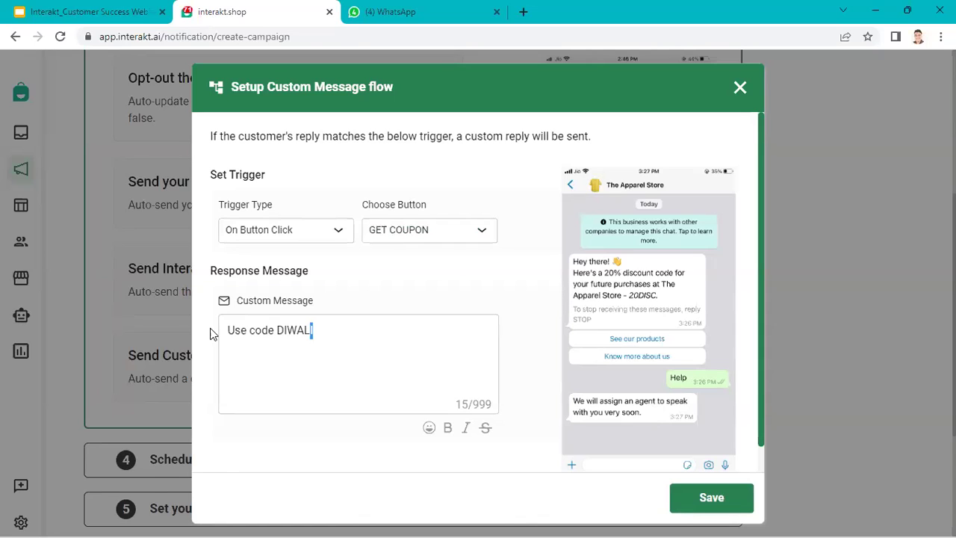
key(shift+Left)
key(shift+Left)
key(shift+Left)
key(shift+Left)
key(shift+Left)
key(ctrl+b)
key(Right)
text(dur)
key(BackSpace)
key(BackSpace)
key(BackSpace)
text(during checkout to get)
key(Return)
text(10add)
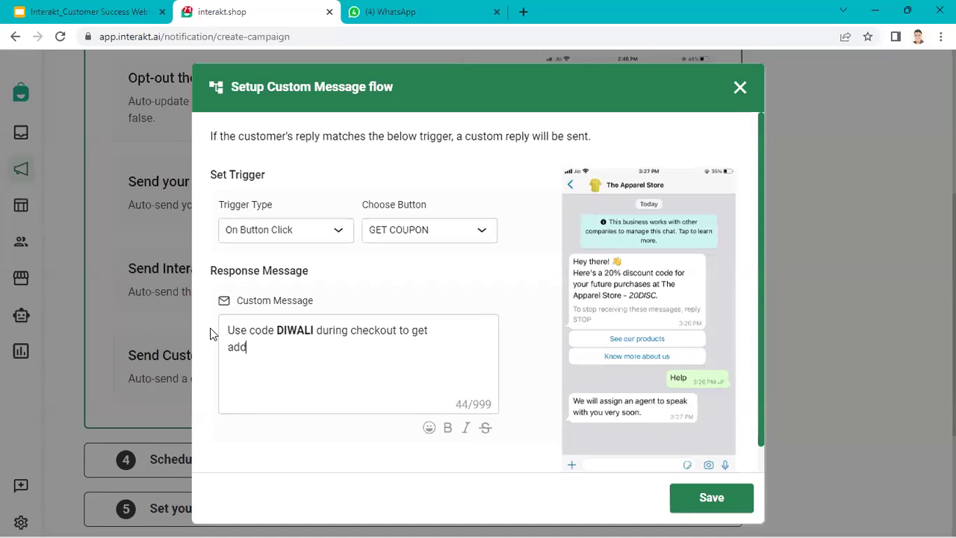
text(itional 10% Off.)
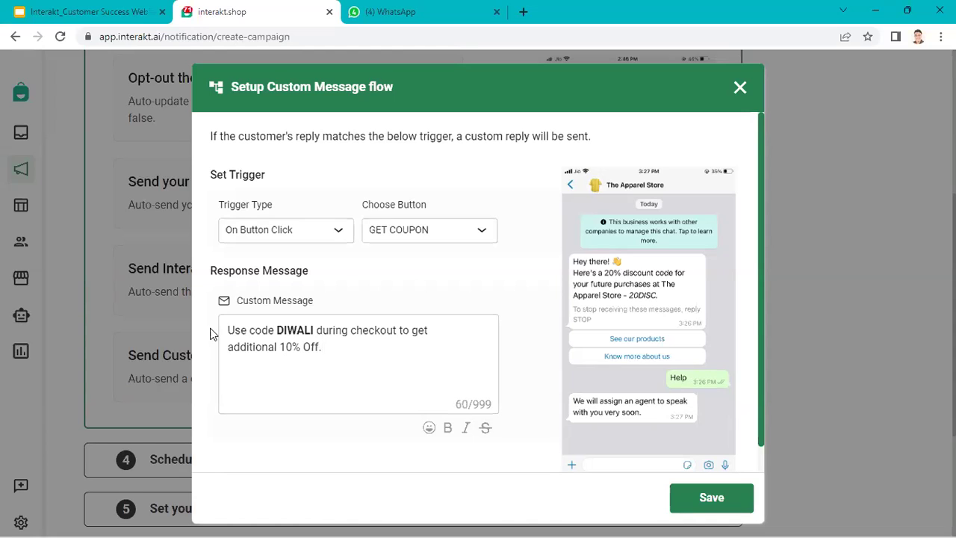
key(Return)
text(Visit www.interakt.shop)
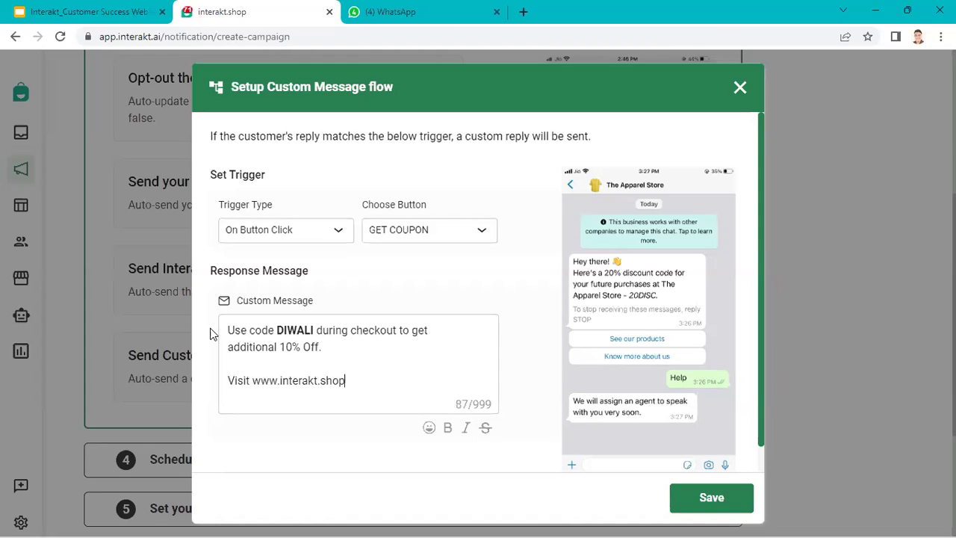
text( to shop now!)
scroll(211, 334, down, 1)
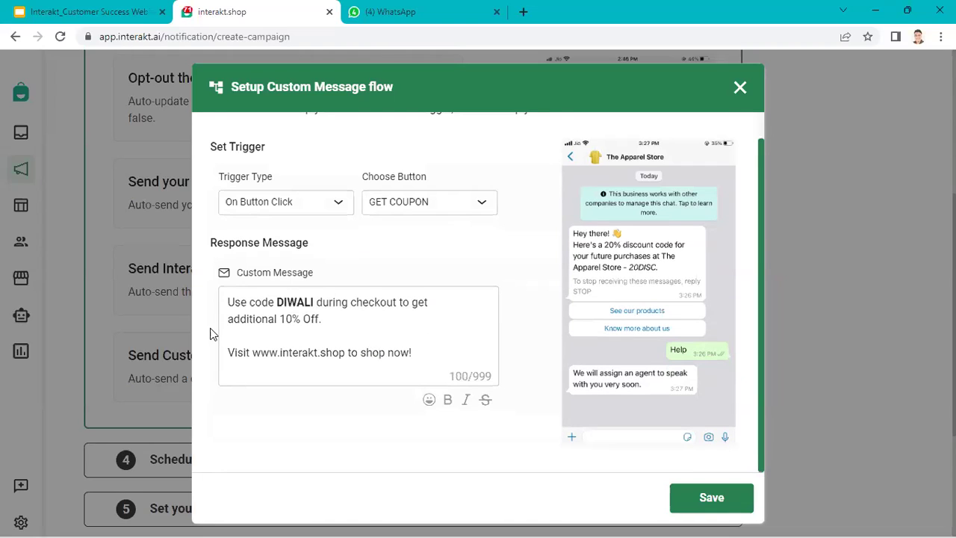
Step: Save the Diwali Offer campaign's custom reply flow
click(697, 482)
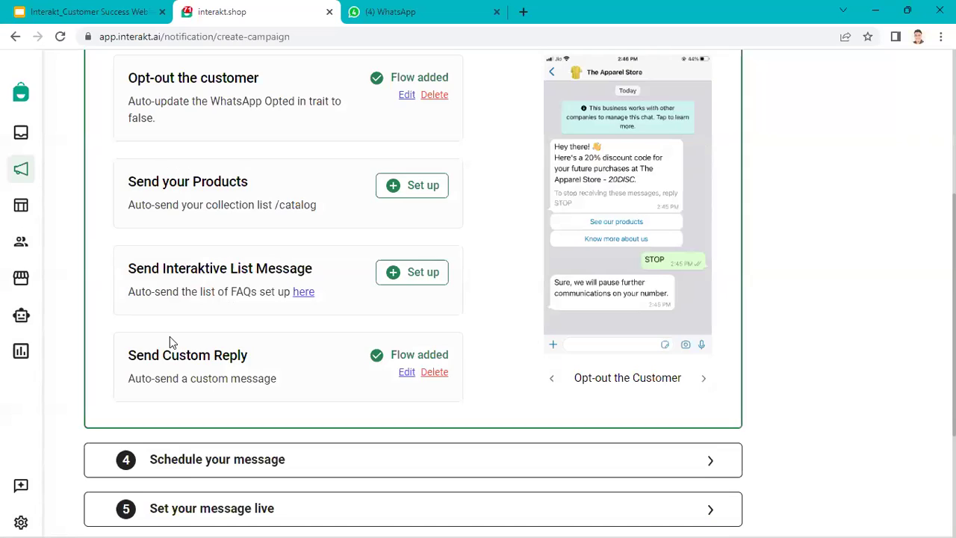
scroll(170, 336, down, 3)
scroll(170, 336, up, 2)
scroll(170, 339, up, 6)
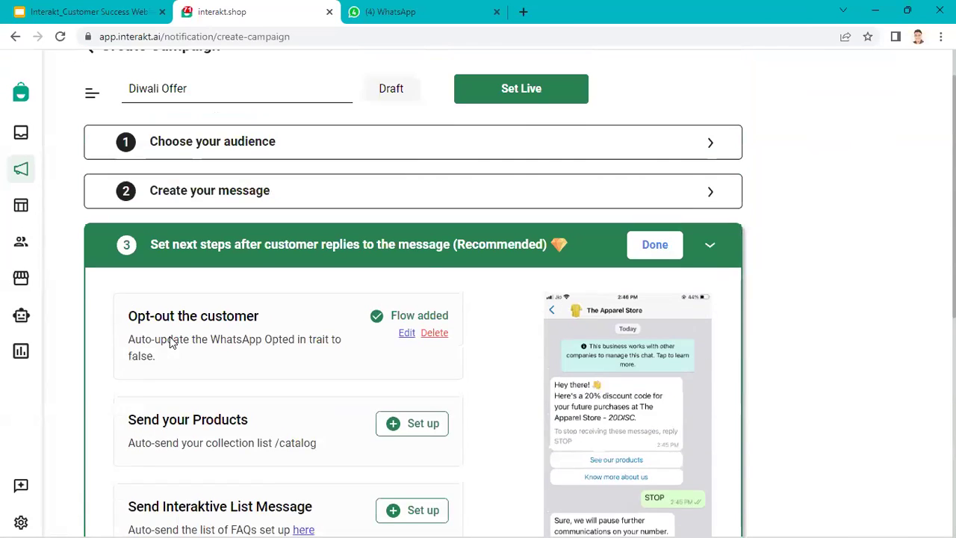
Step: Keep Immediately scheduling and choose Send and set live for the campaign
click(651, 289)
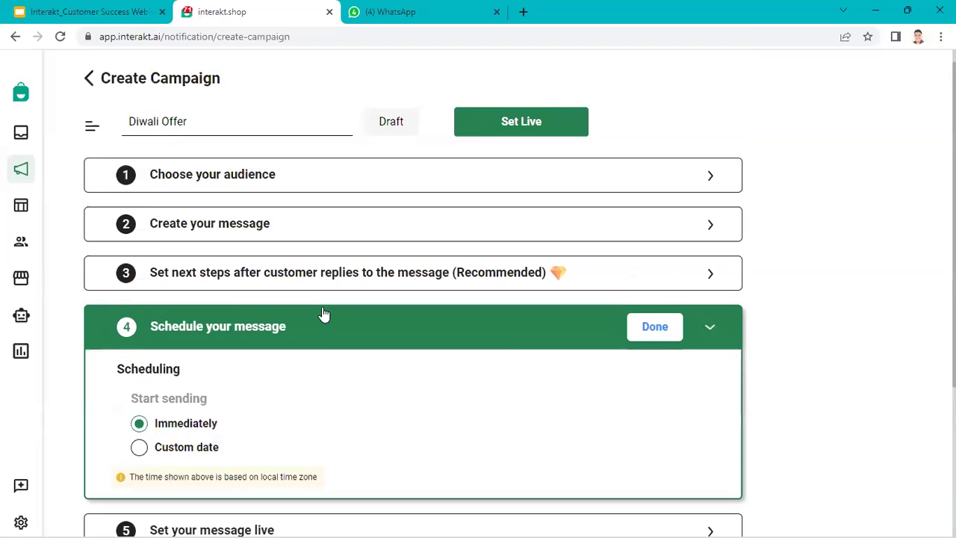
scroll(324, 315, down, 2)
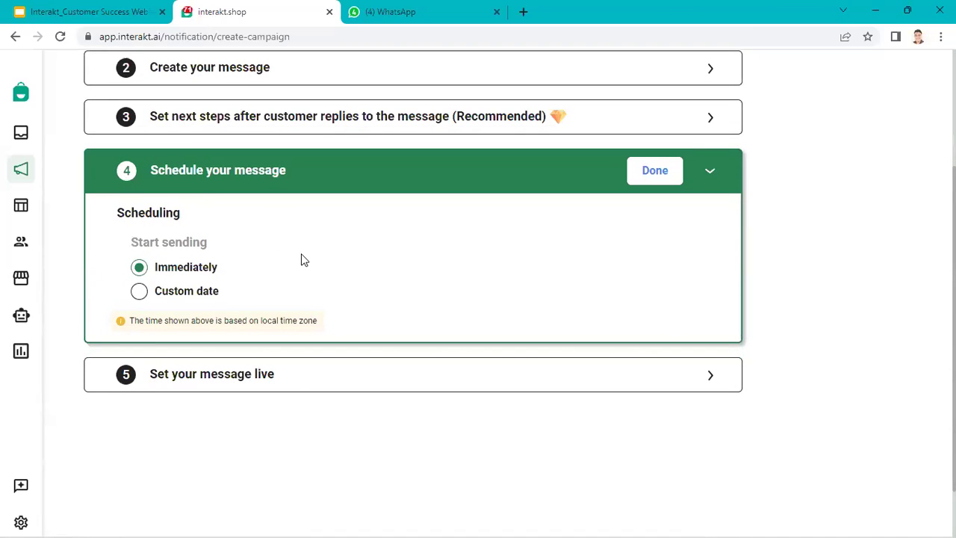
click(301, 383)
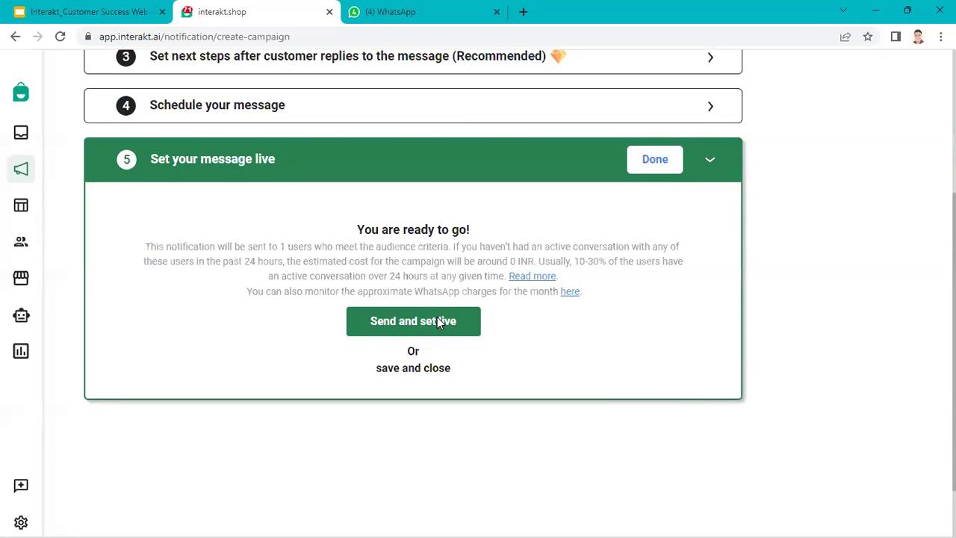
click(440, 321)
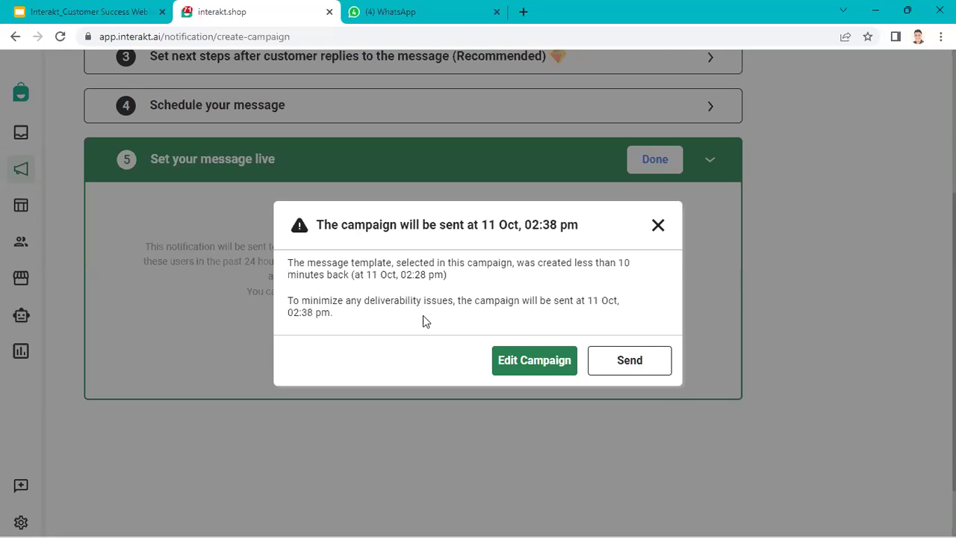
Step: Confirm sending the Diwali Offer campaign, then open its details and refresh the statistics
click(631, 364)
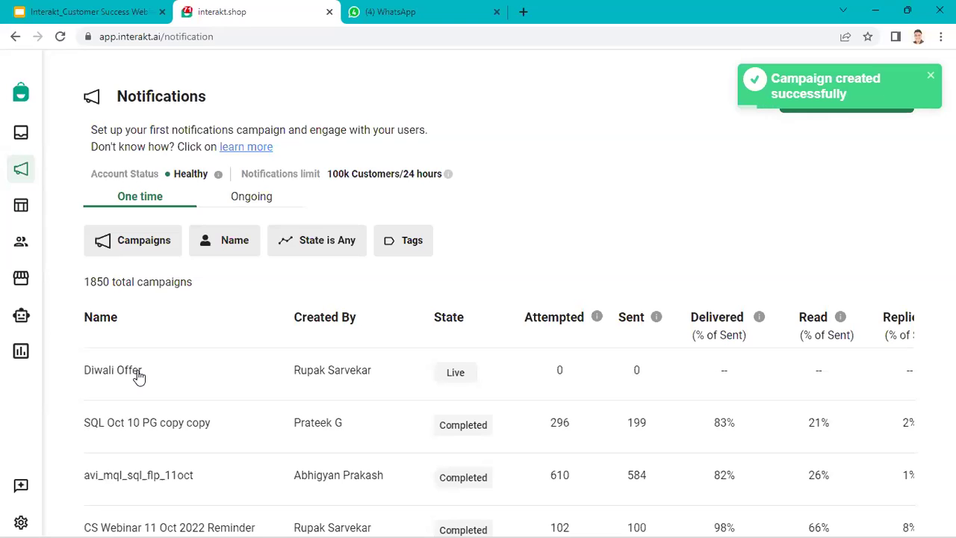
click(112, 381)
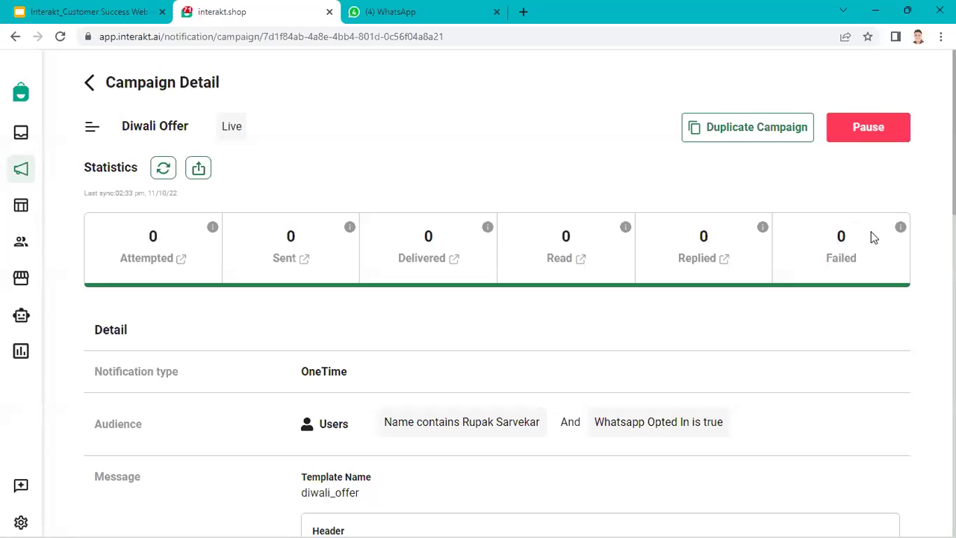
click(164, 166)
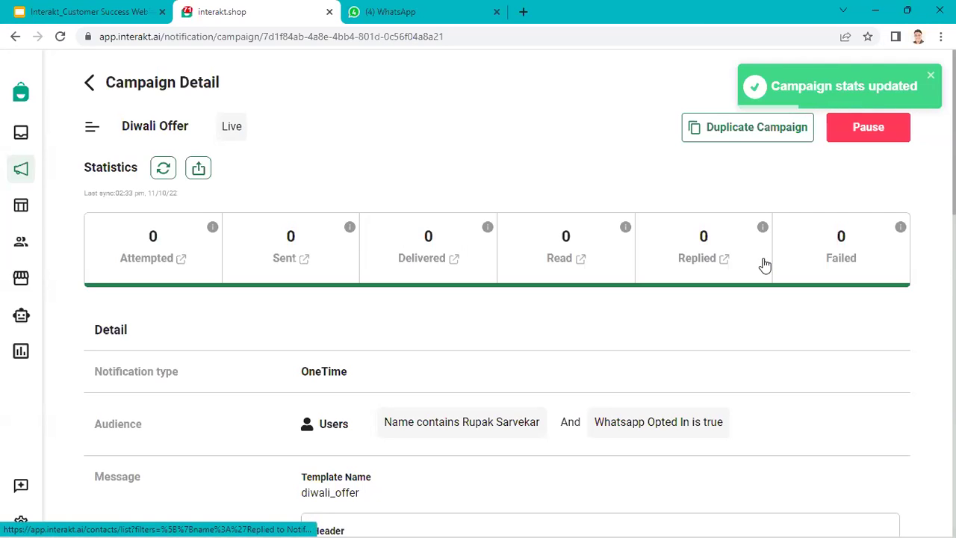
Step: Scroll through the live campaign's details, showing 0 attempted and 0 sent
scroll(764, 265, down, 3)
scroll(764, 264, down, 9)
scroll(765, 264, up, 12)
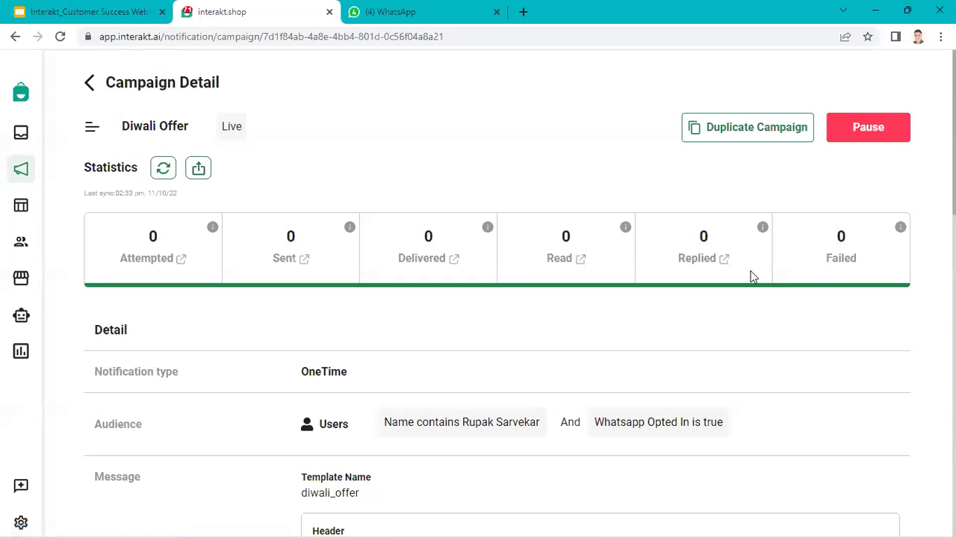
scroll(528, 322, down, 7)
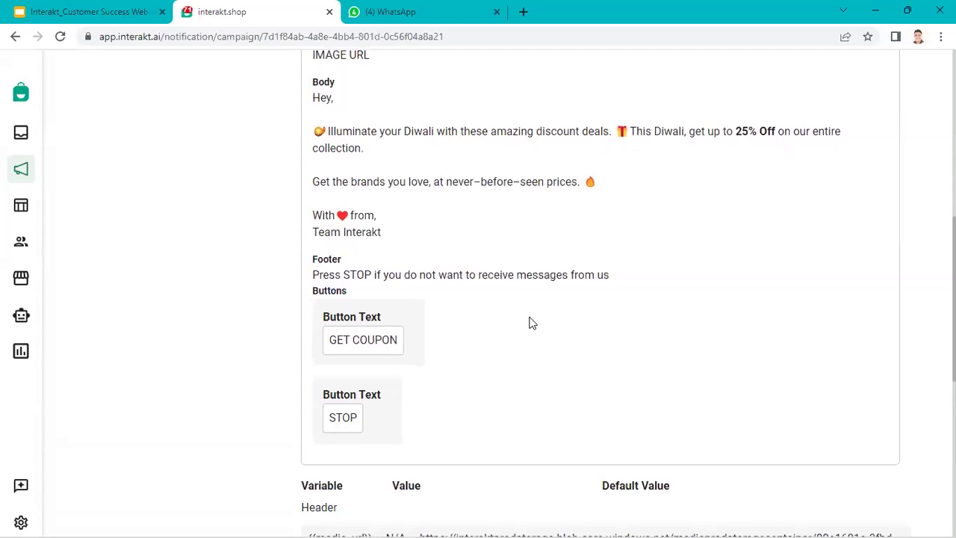
scroll(529, 322, down, 1)
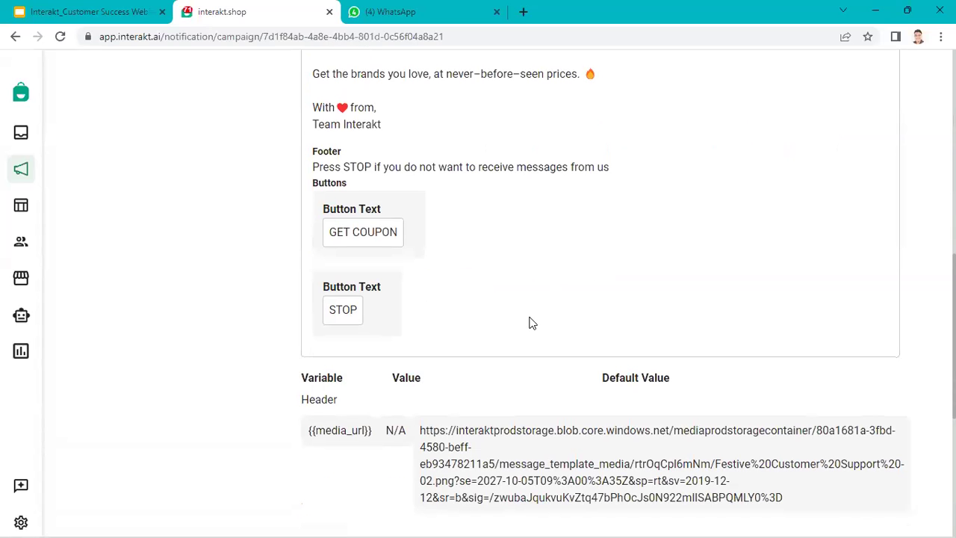
scroll(529, 322, down, 2)
scroll(529, 323, up, 2)
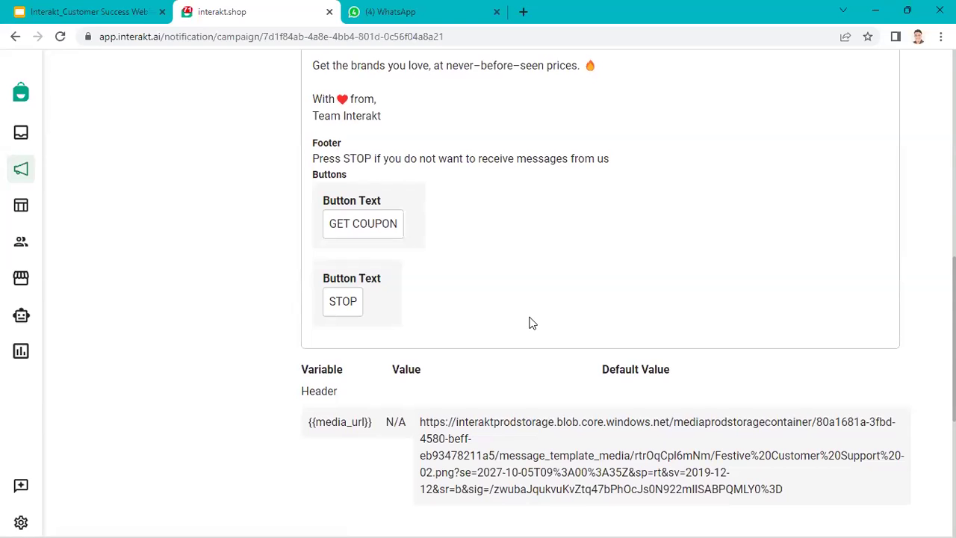
scroll(528, 322, down, 3)
scroll(528, 322, up, 2)
scroll(528, 322, up, 1)
scroll(528, 323, up, 1)
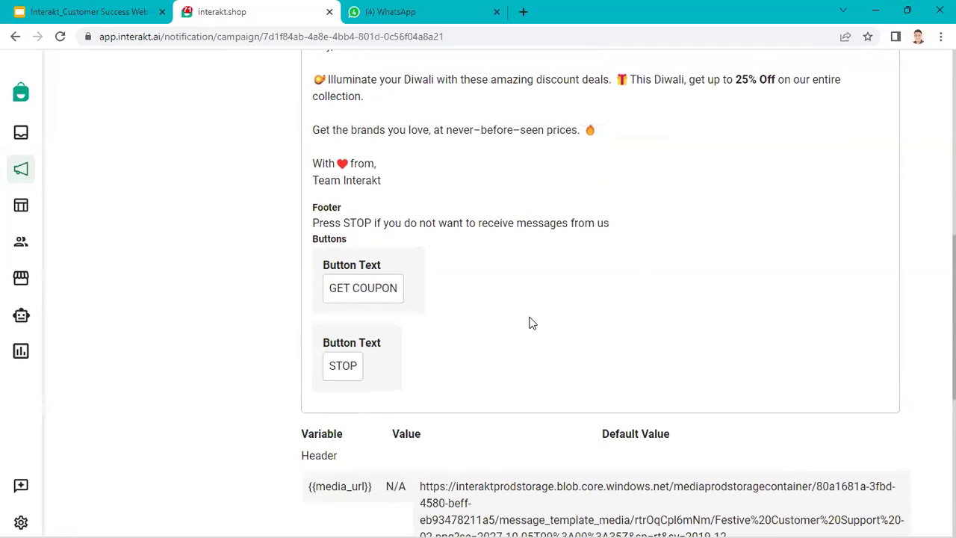
scroll(529, 322, up, 1)
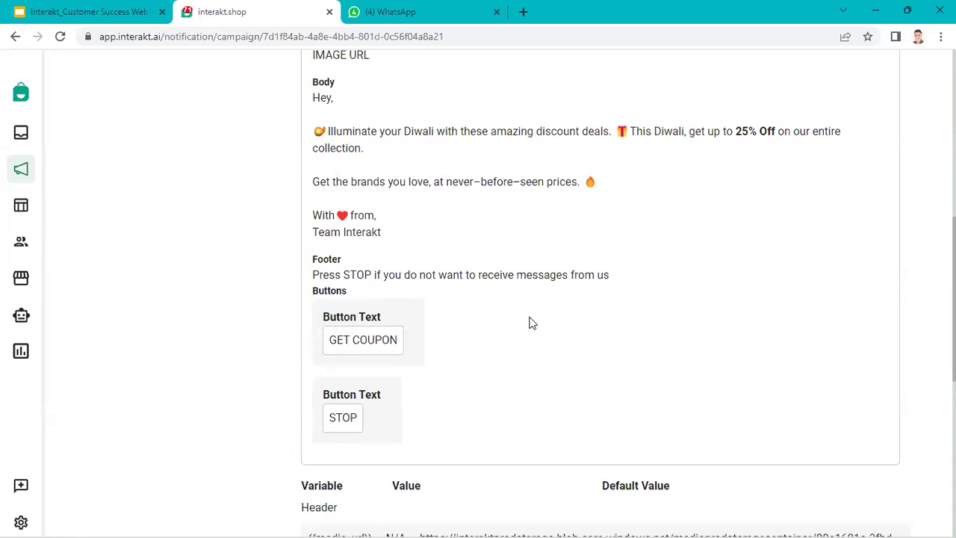
scroll(529, 323, up, 1)
scroll(529, 322, up, 2)
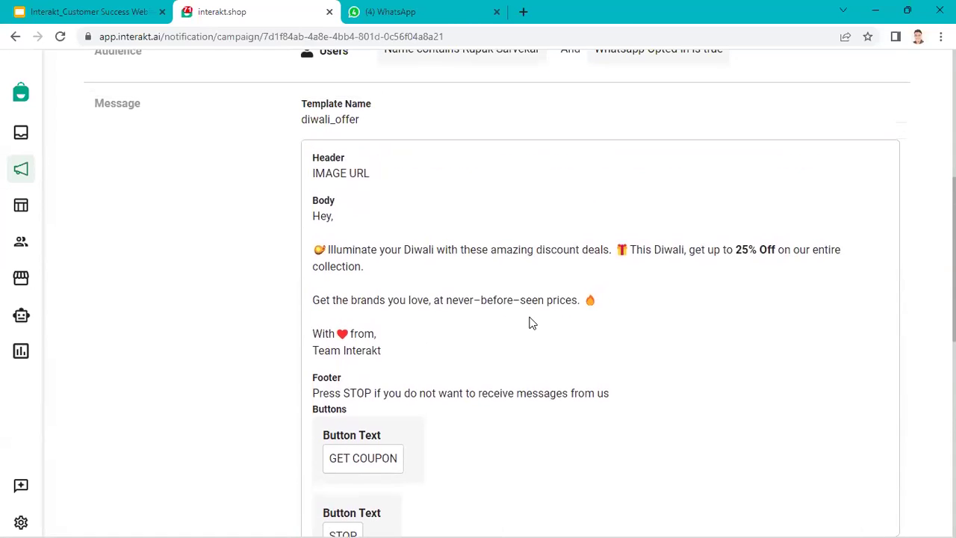
scroll(528, 322, down, 2)
scroll(529, 323, up, 3)
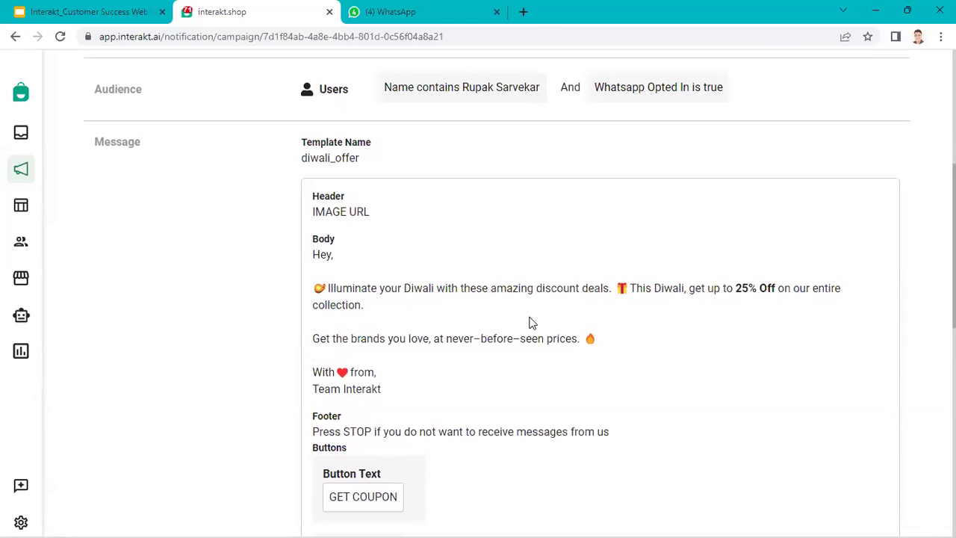
scroll(529, 322, down, 3)
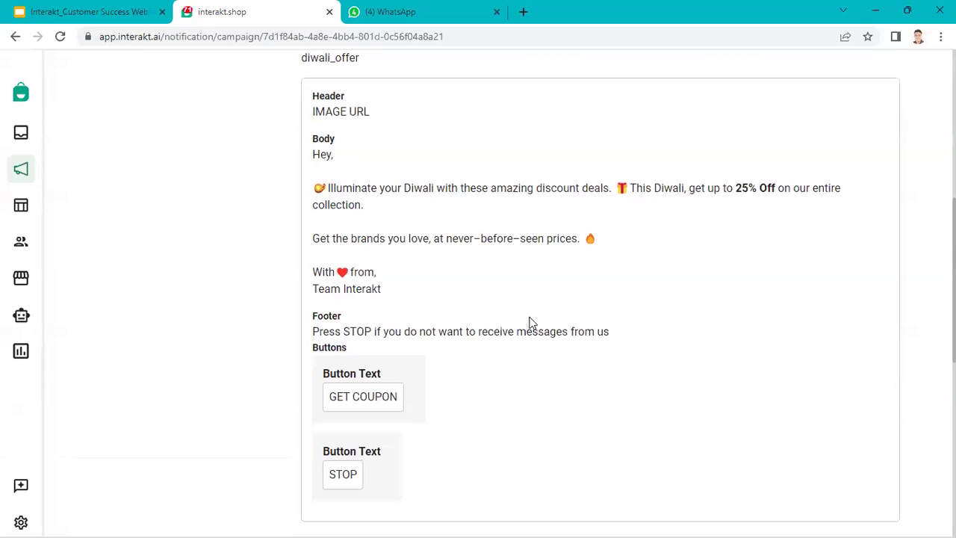
scroll(529, 322, down, 2)
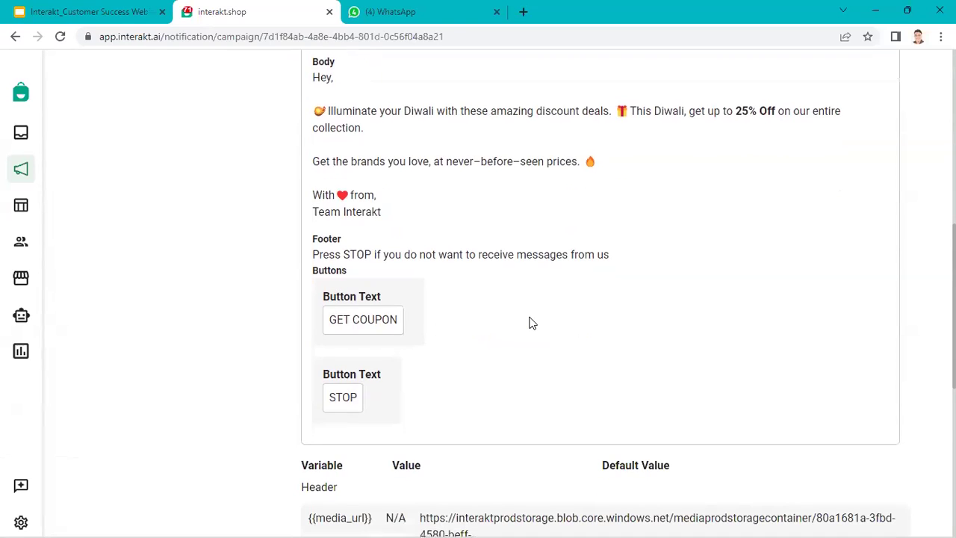
scroll(529, 322, down, 4)
scroll(528, 323, up, 15)
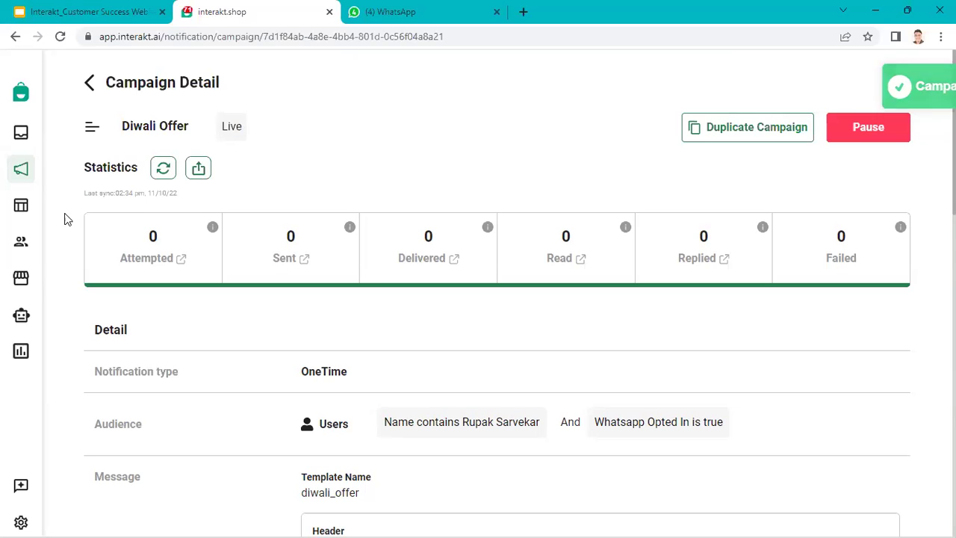
Step: Present the Google Slides webinar deck briefly, then return to the Interakt campaign tab
click(91, 11)
click(803, 71)
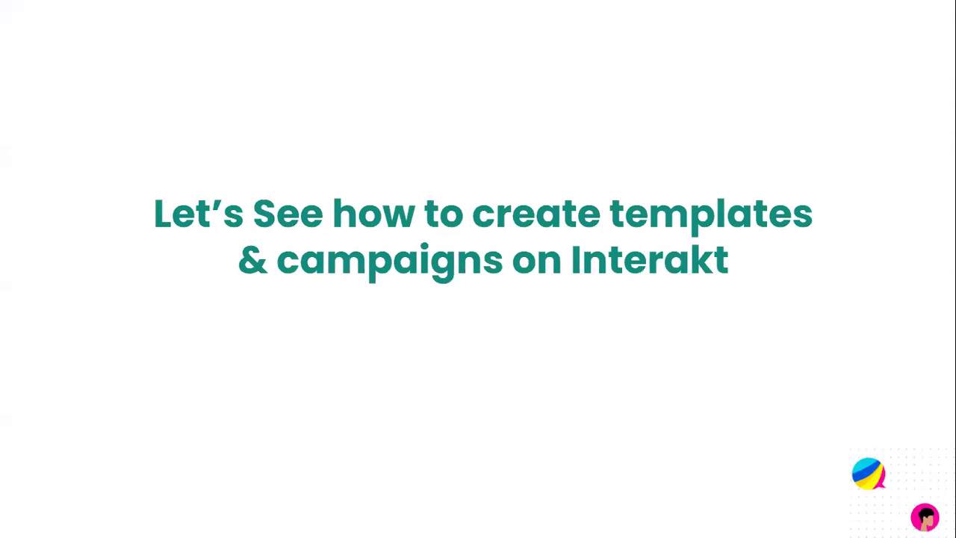
key(Escape)
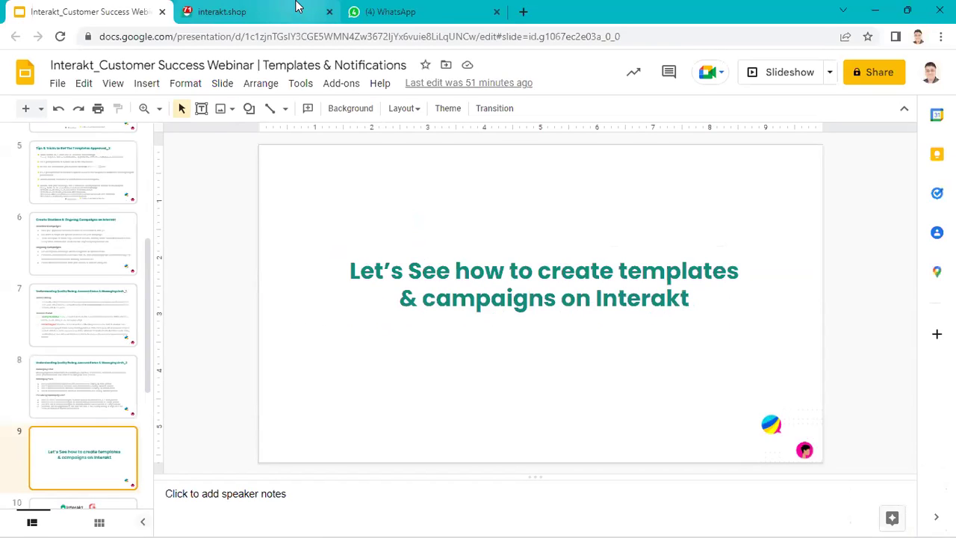
click(298, 11)
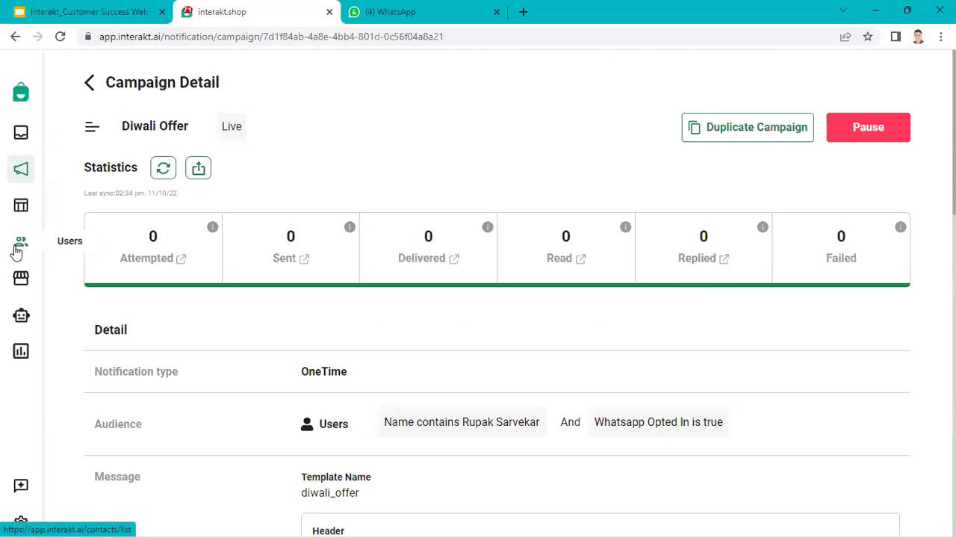
Step: Show the All Users list of 5024 contacts and close the festive webinar banner
click(17, 251)
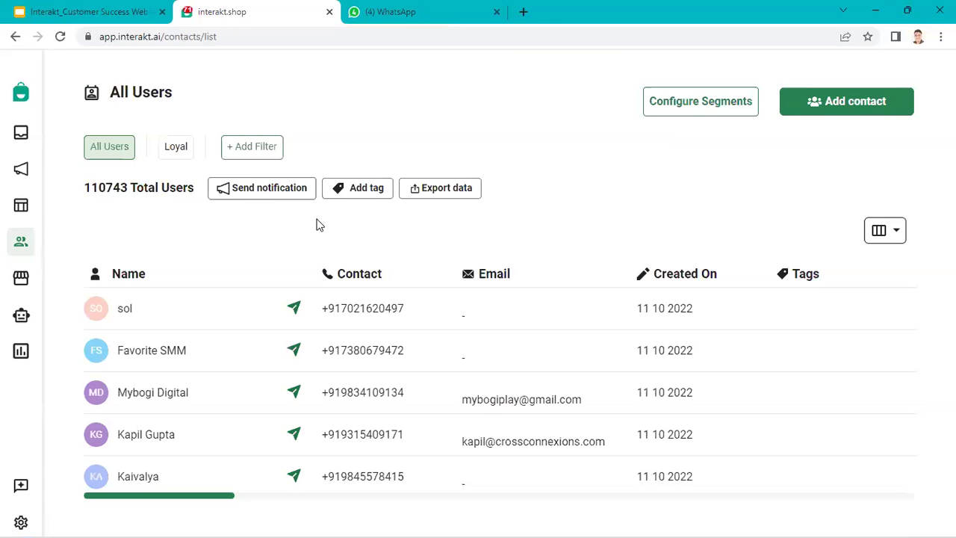
click(60, 35)
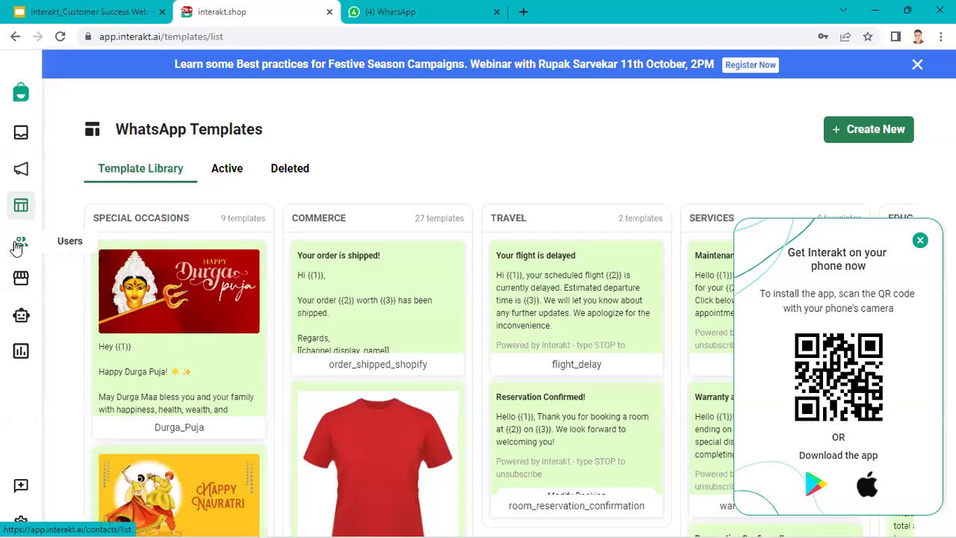
click(18, 244)
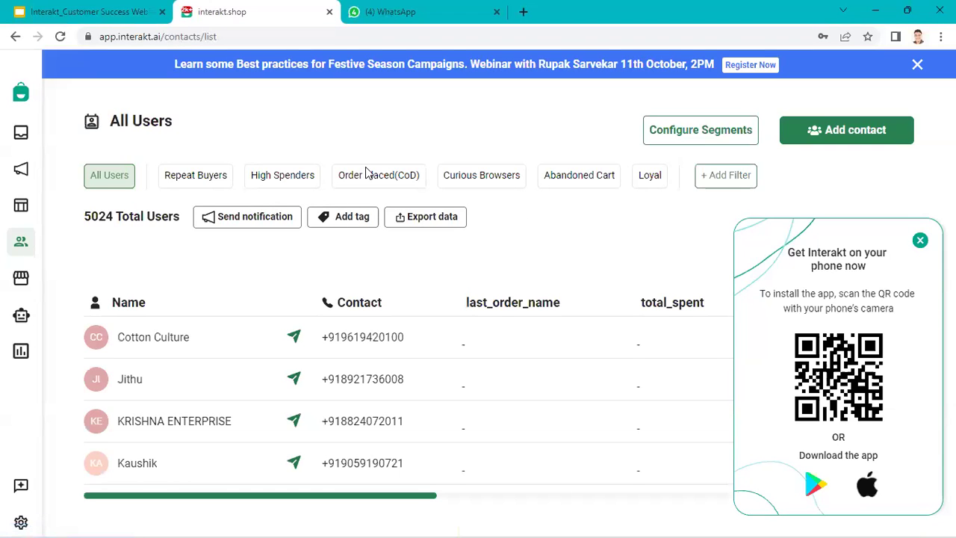
click(917, 65)
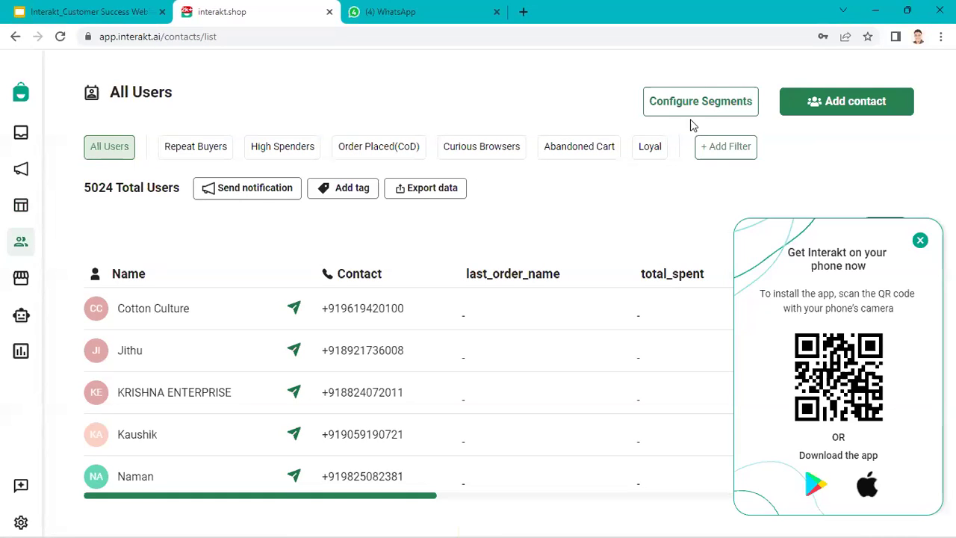
Step: Change the Repeat Buyers segment from 2 orders to 3 and save the segment configuration
click(715, 112)
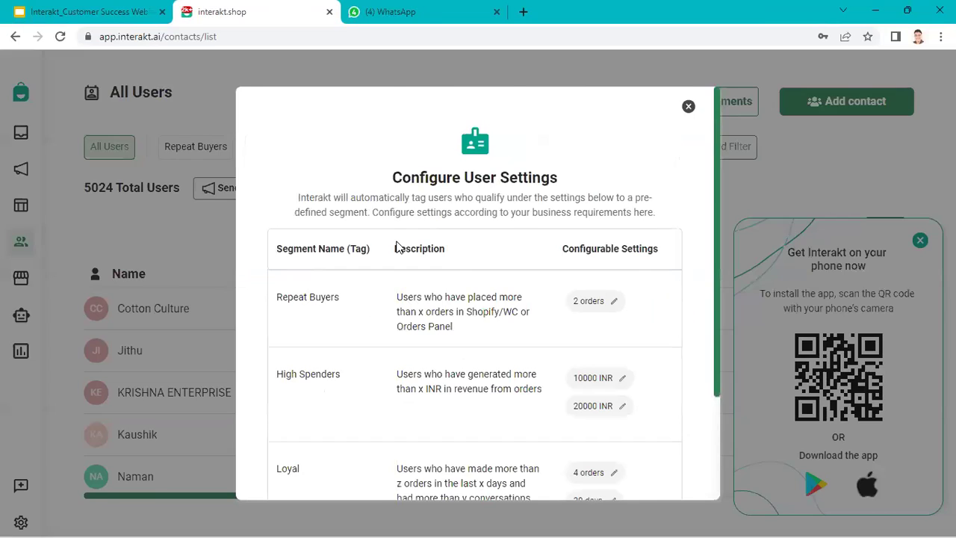
scroll(396, 247, down, 3)
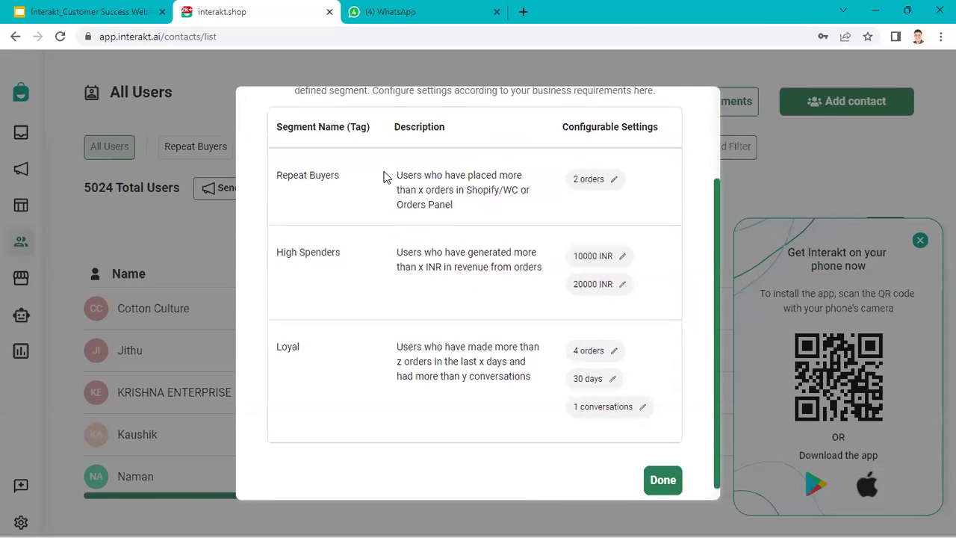
scroll(386, 179, down, 1)
click(616, 159)
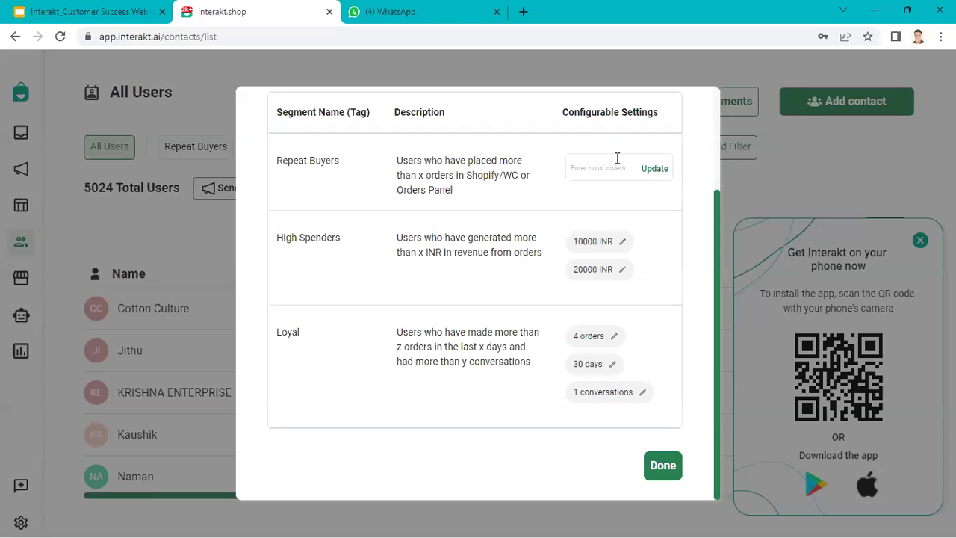
text(3)
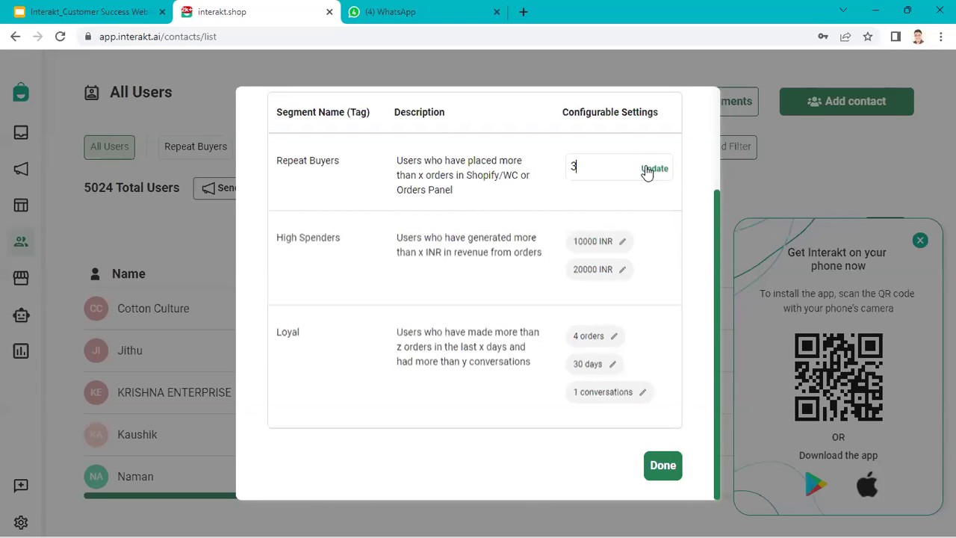
click(648, 171)
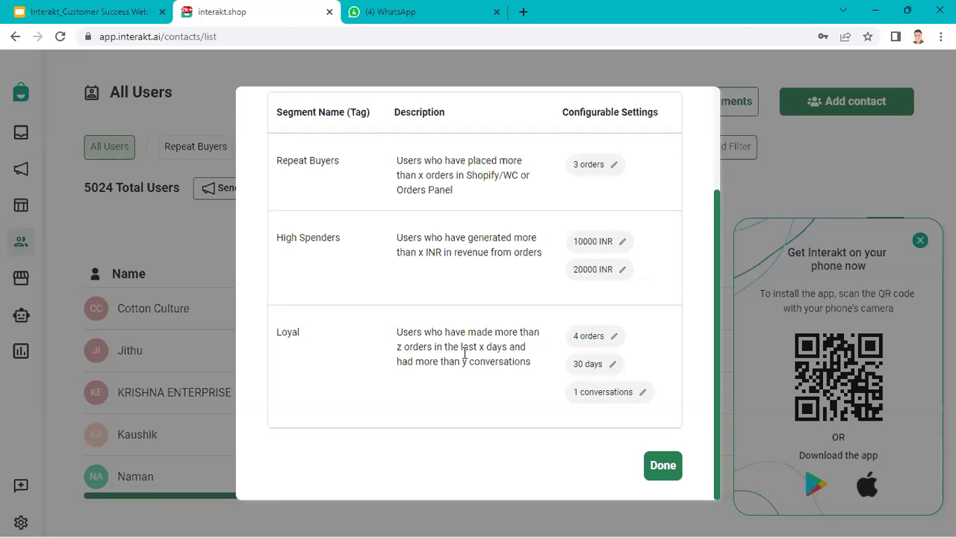
scroll(572, 453, up, 3)
scroll(571, 453, down, 3)
click(663, 466)
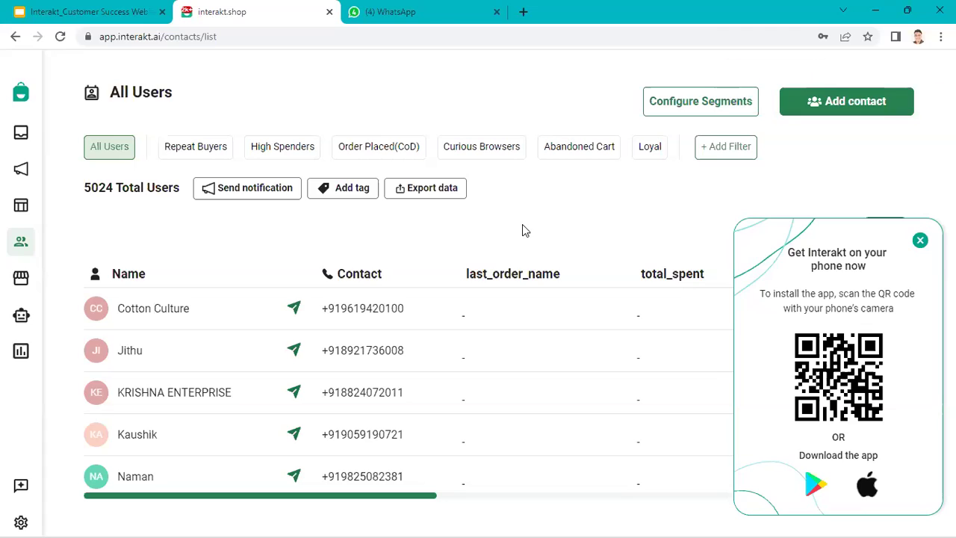
Step: Close the app popup, filter to Curious Browsers (106 users), then clear filters back to All Users
click(920, 240)
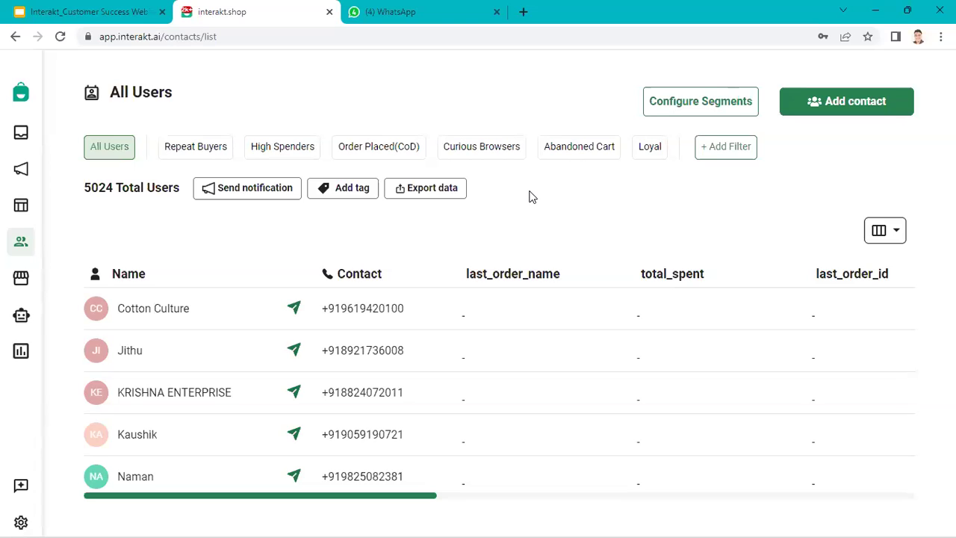
click(484, 155)
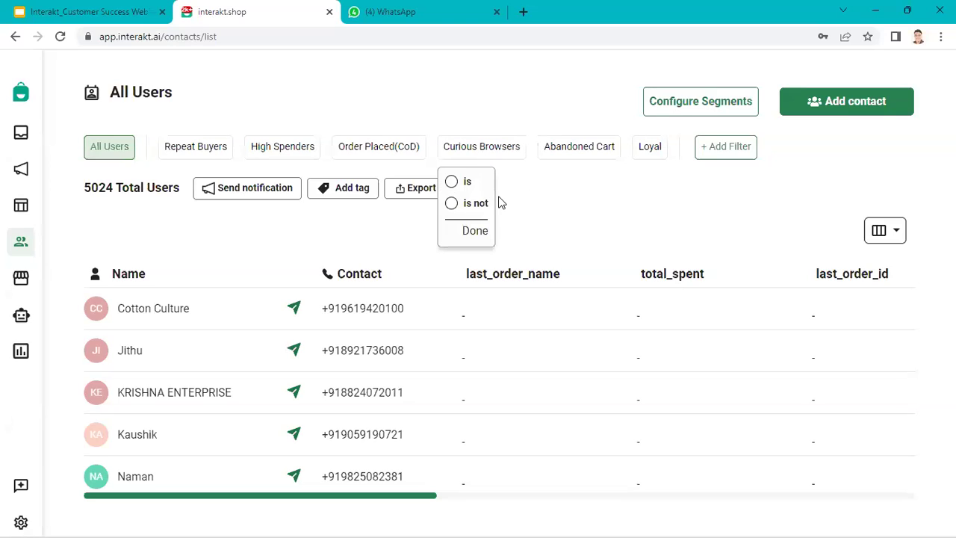
click(451, 182)
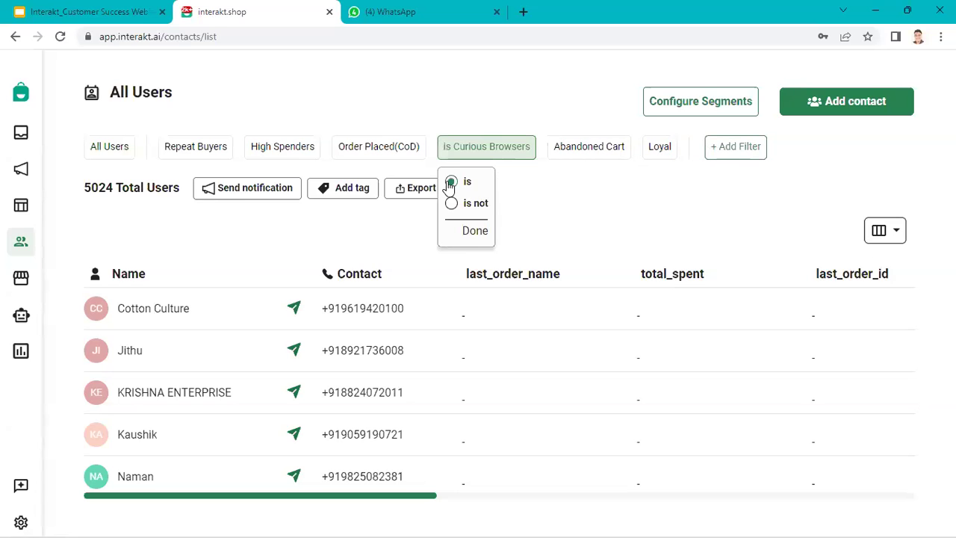
click(475, 232)
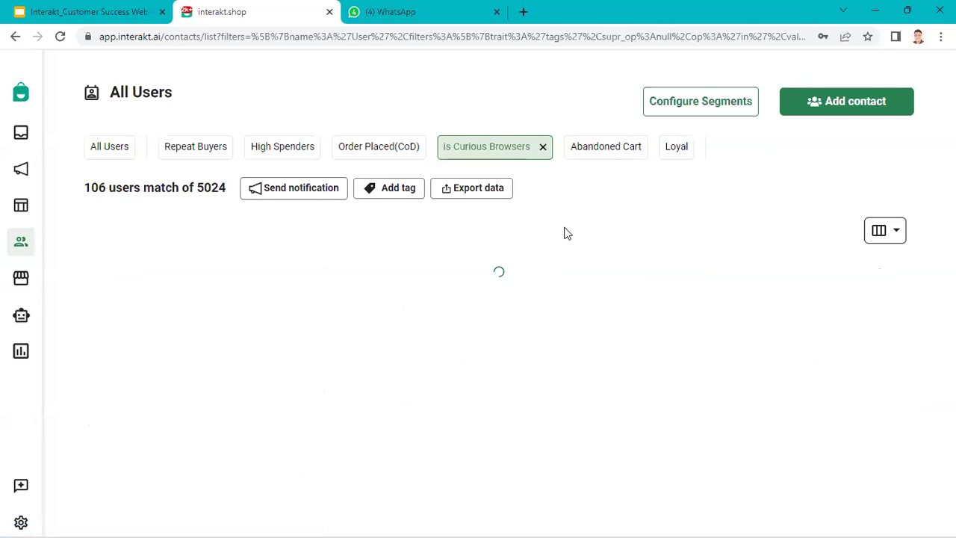
click(88, 151)
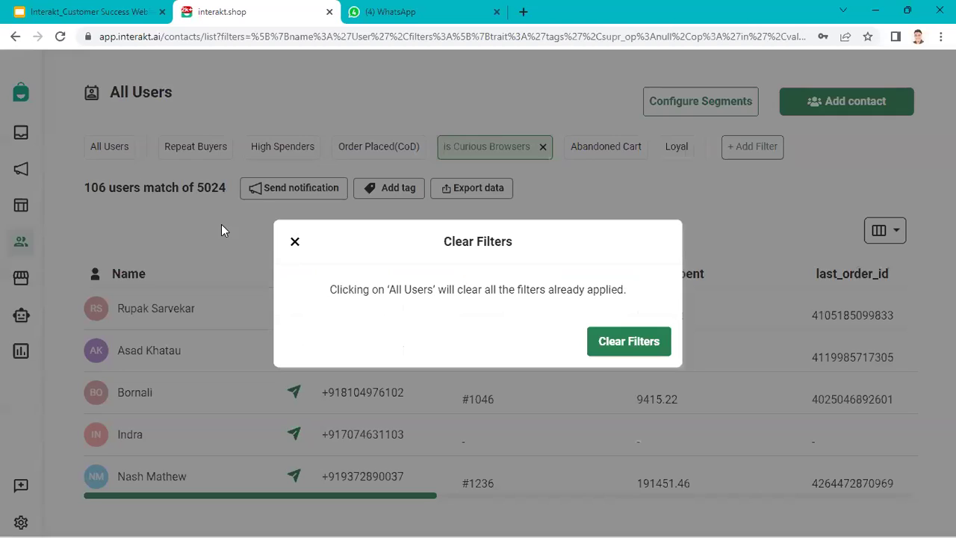
click(631, 344)
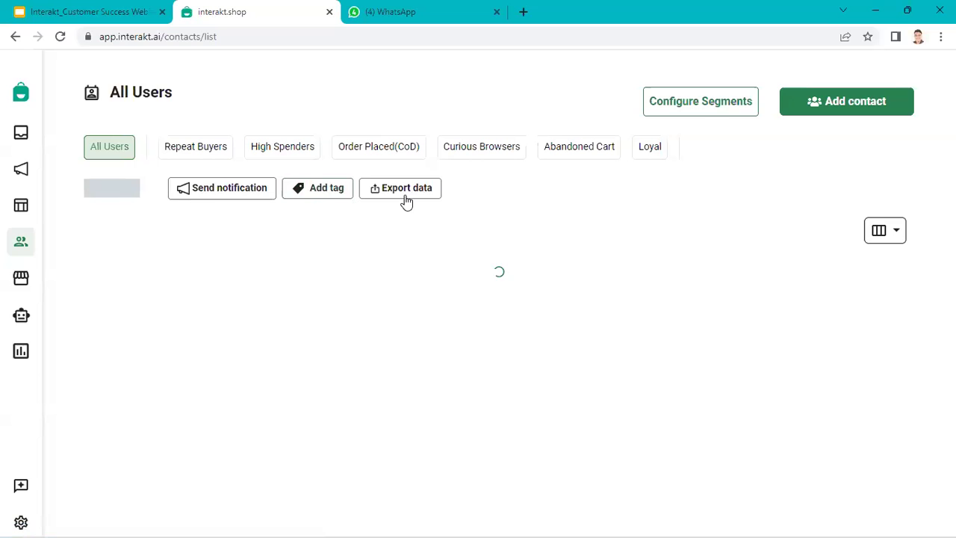
click(852, 110)
click(826, 155)
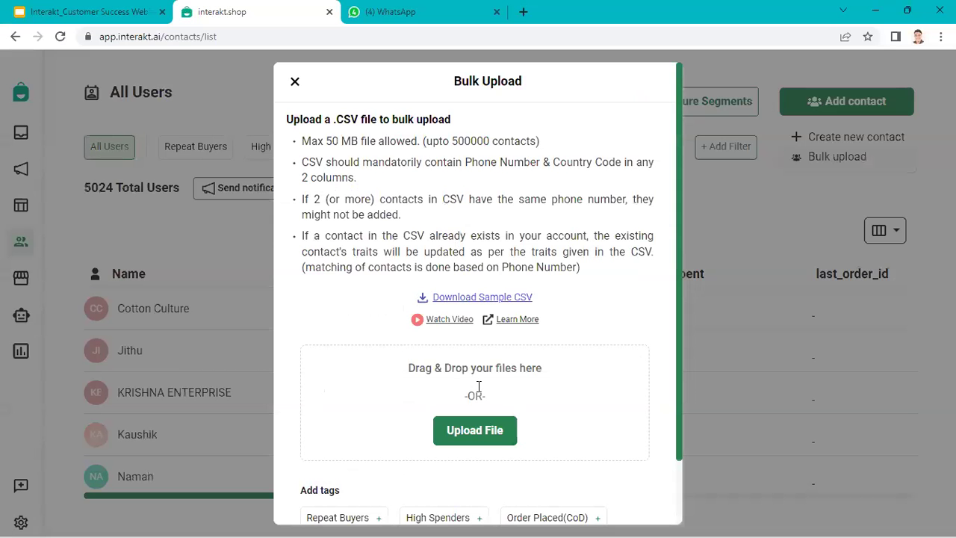
click(486, 430)
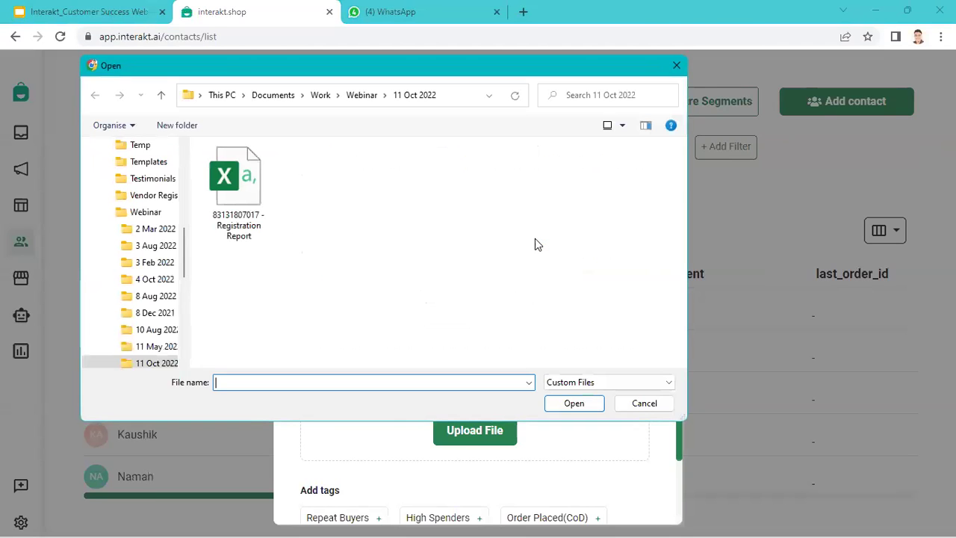
click(641, 409)
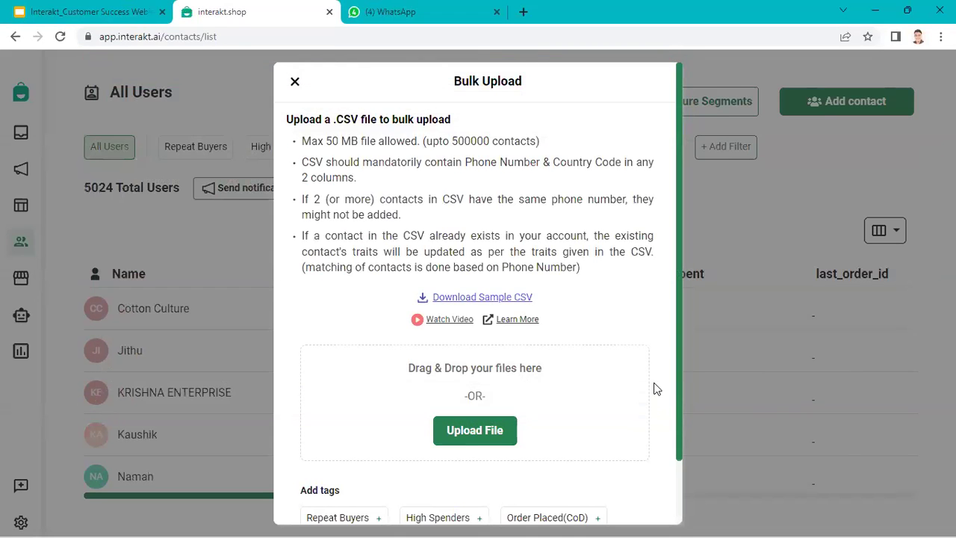
scroll(649, 439, down, 2)
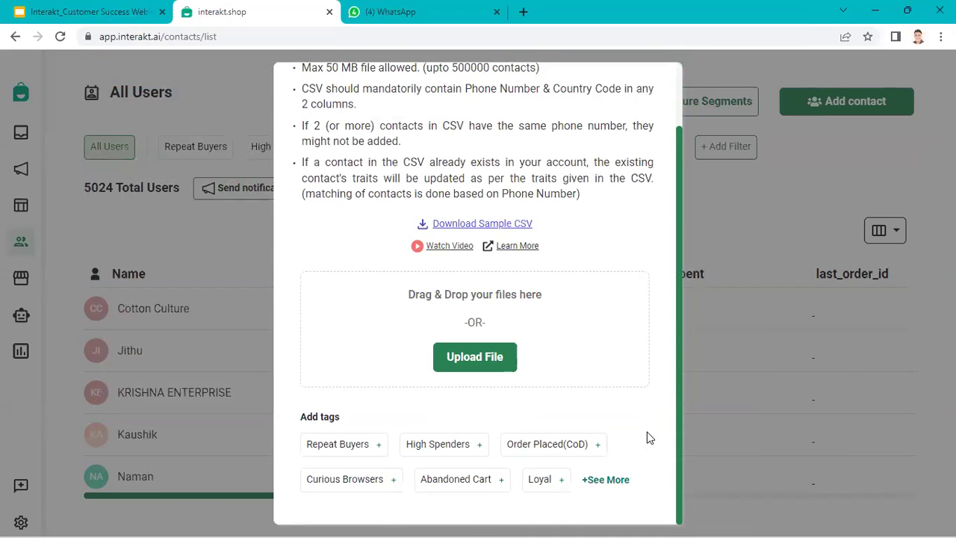
click(607, 479)
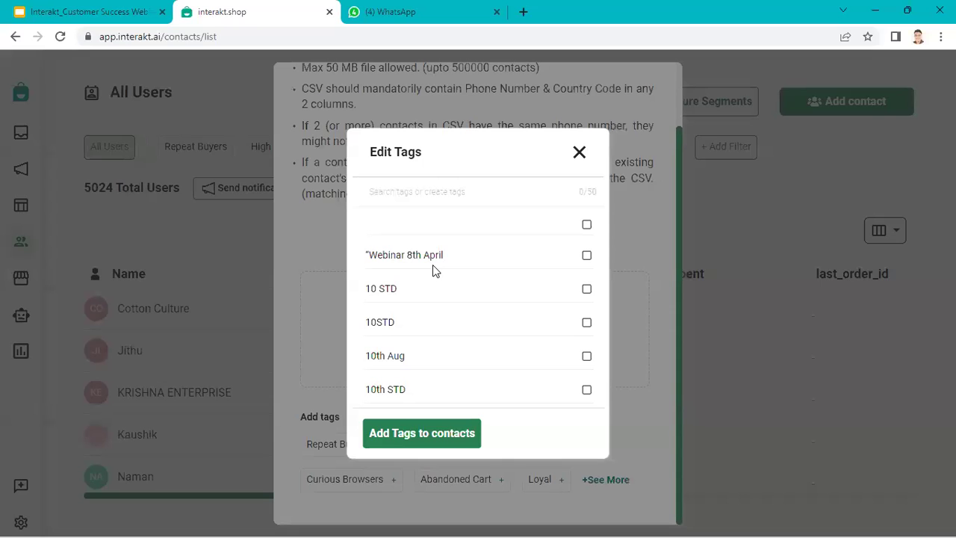
scroll(435, 270, down, 8)
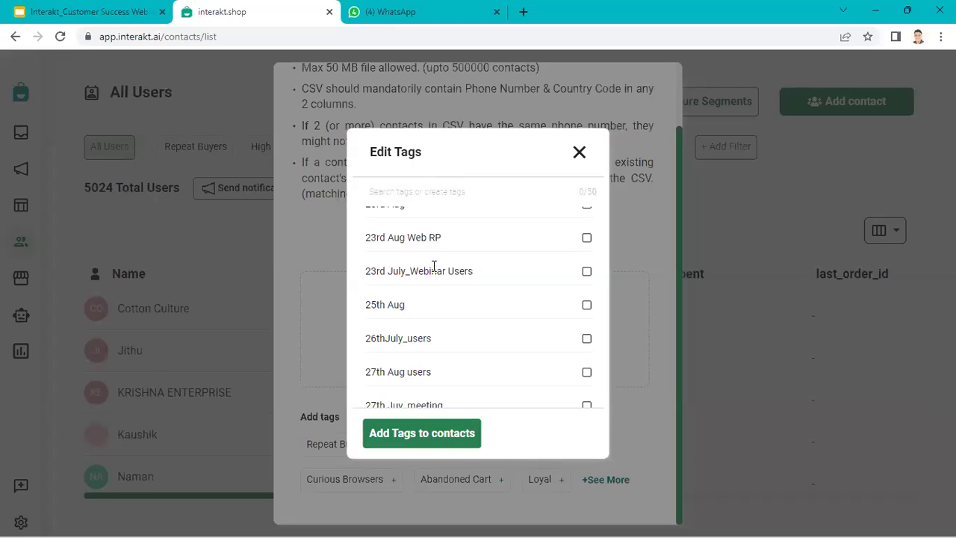
scroll(434, 267, down, 4)
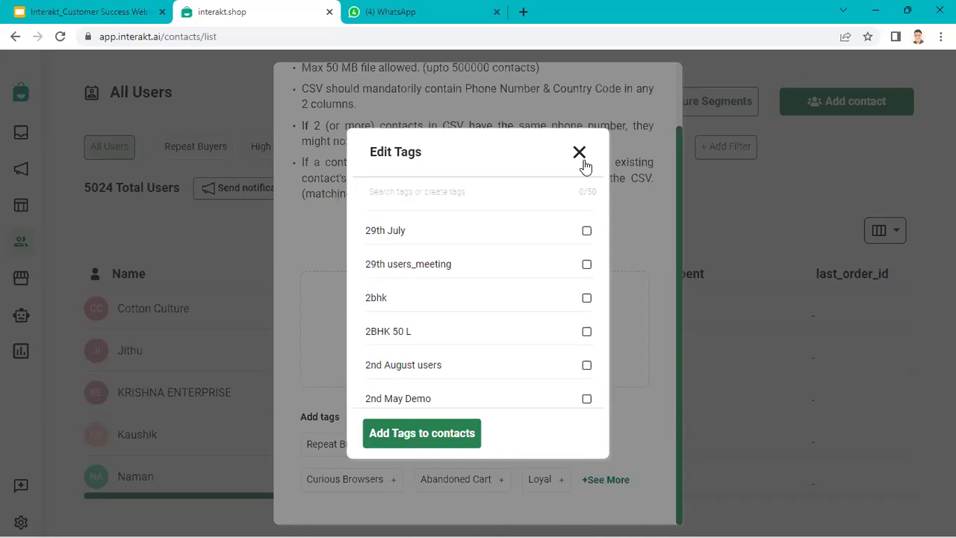
scroll(544, 283, down, 5)
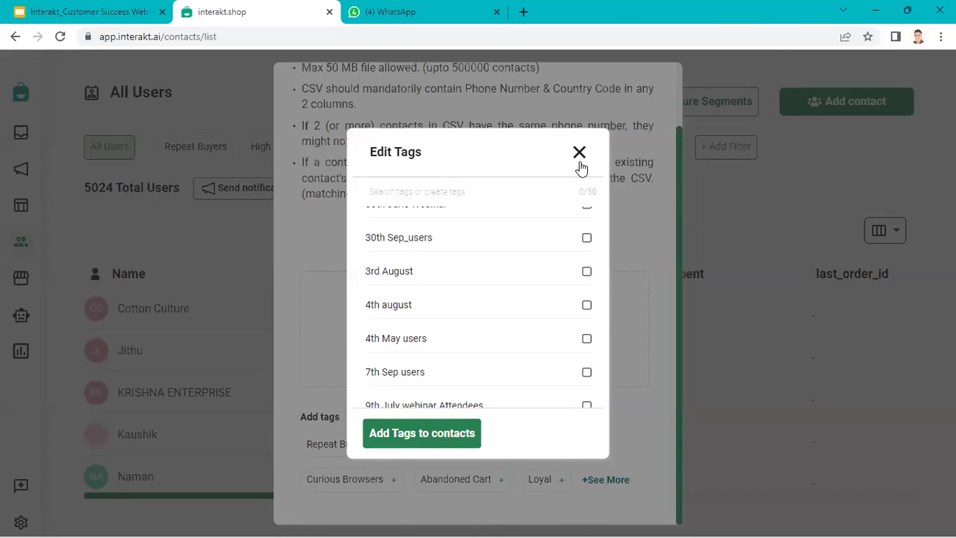
click(580, 158)
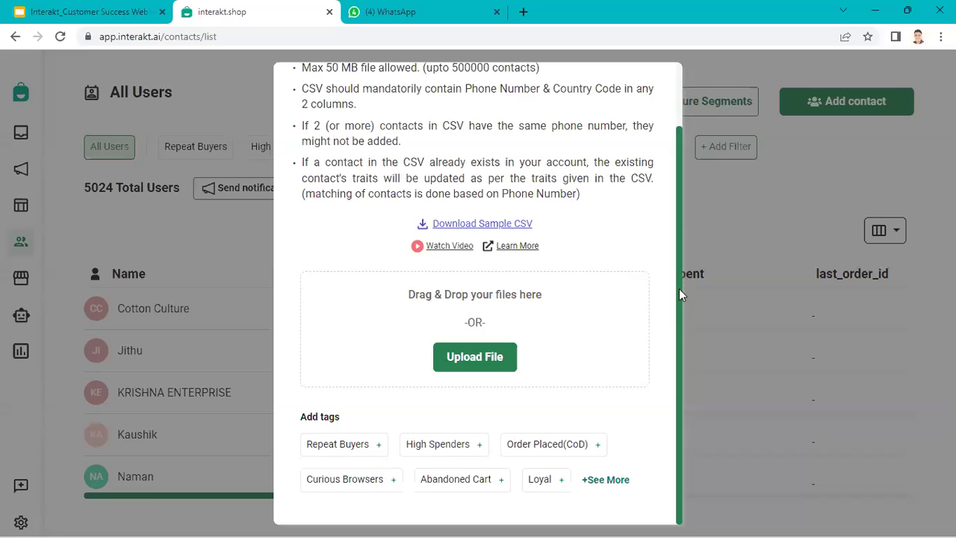
click(717, 288)
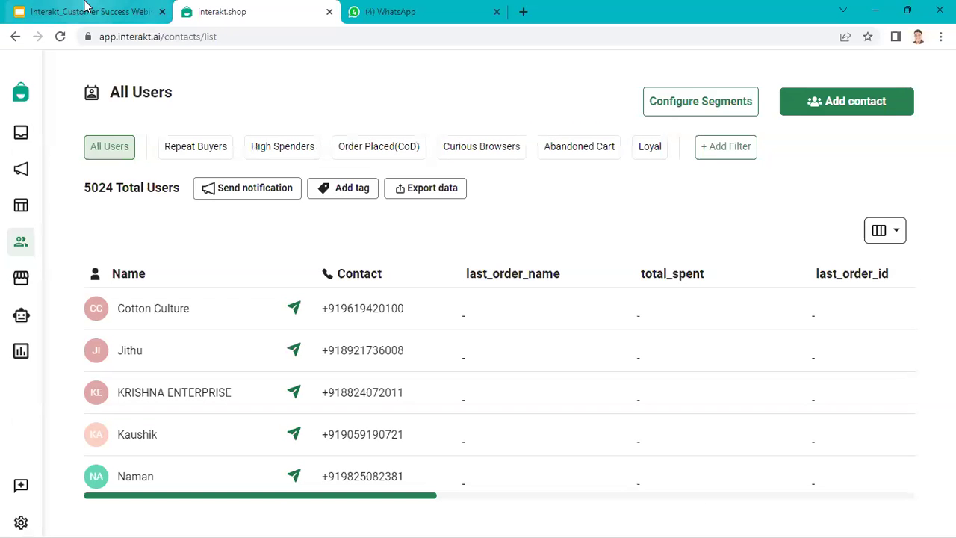
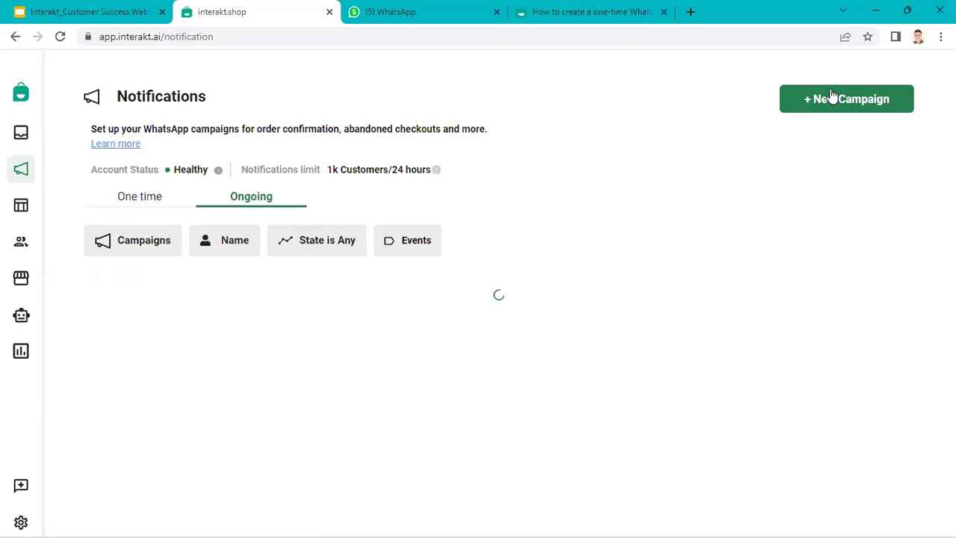
Step: Start creating a new WhatsApp campaign
click(829, 98)
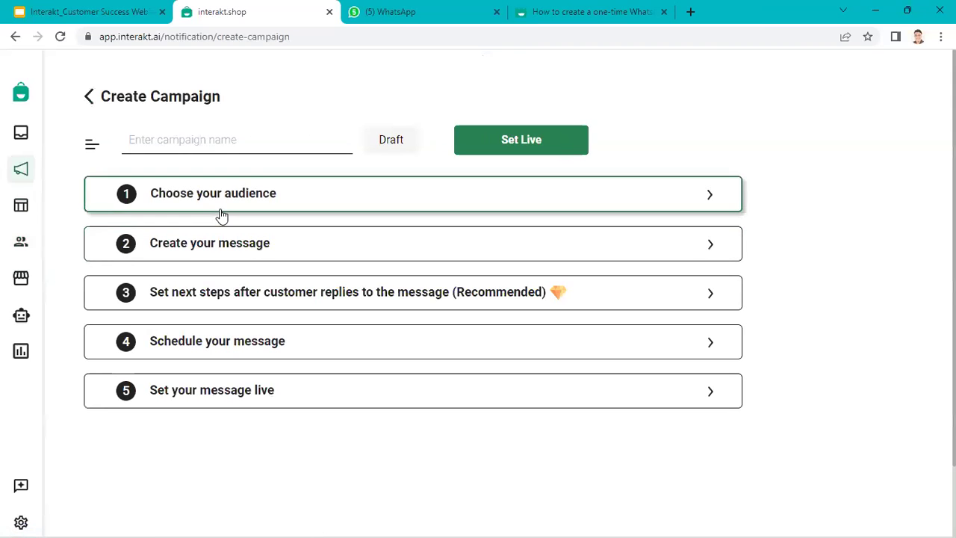
Step: Add an audience filter where Tags is Chemical Industry
click(269, 193)
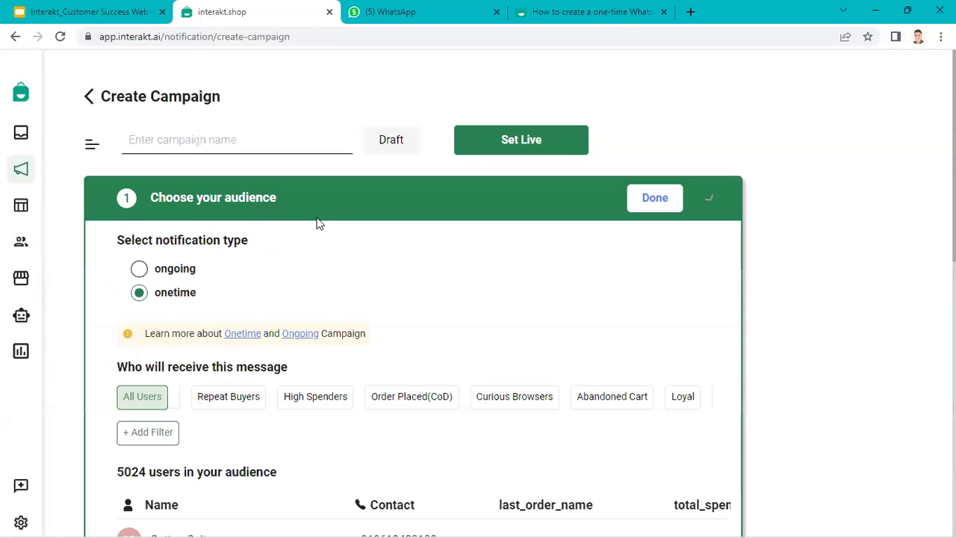
scroll(350, 238, down, 2)
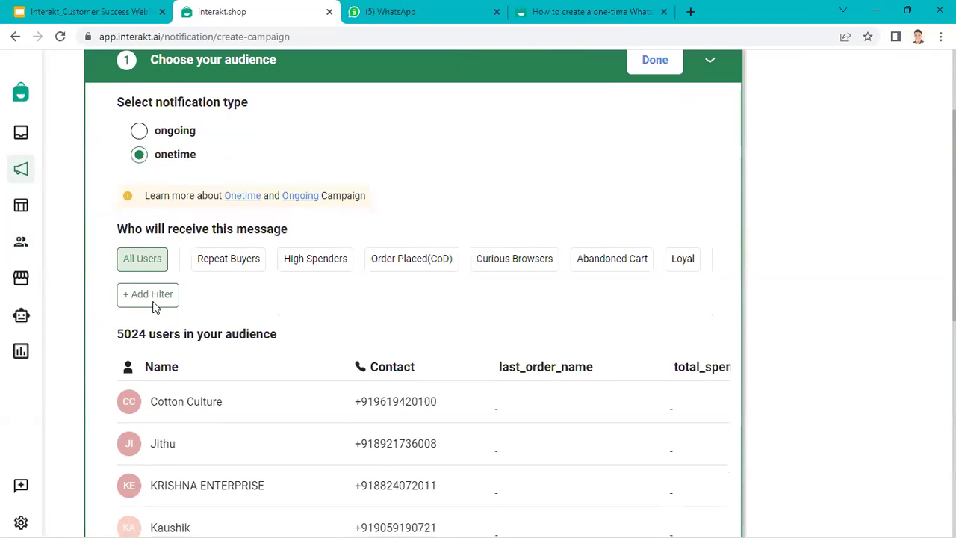
click(142, 294)
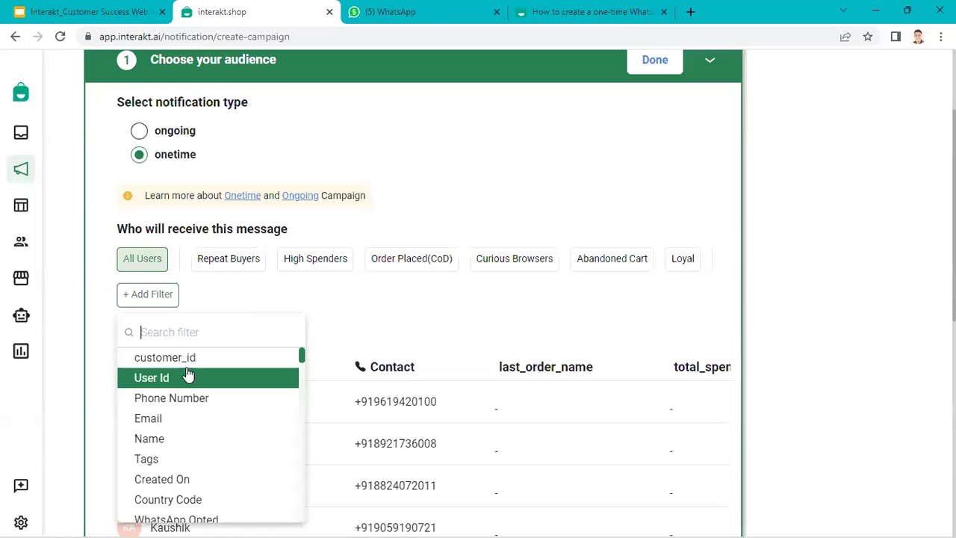
scroll(189, 374, down, 1)
text(tag)
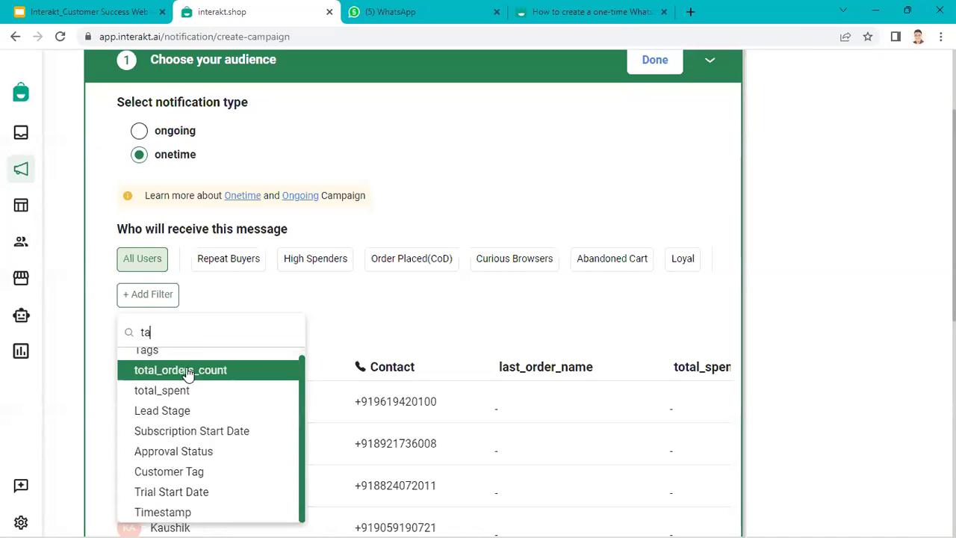
click(158, 360)
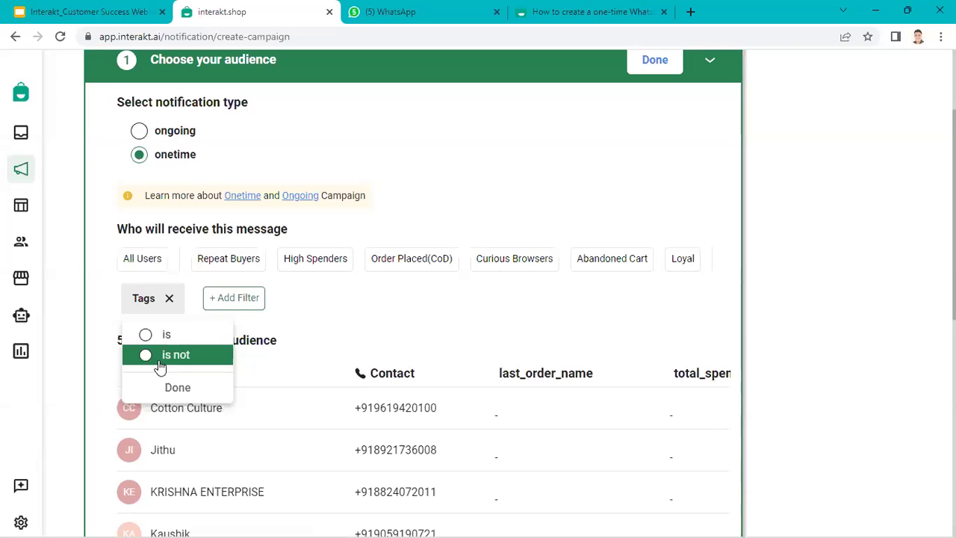
click(186, 342)
click(187, 360)
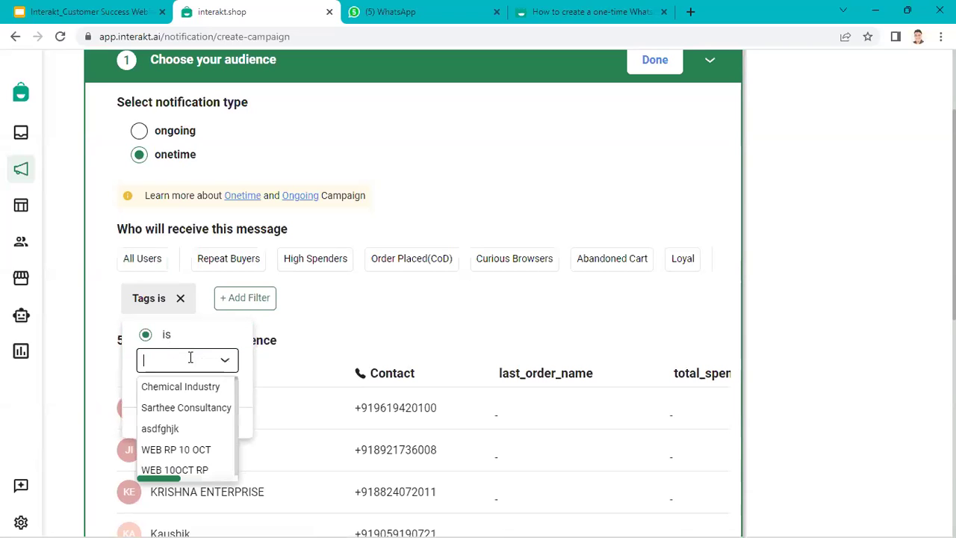
click(188, 386)
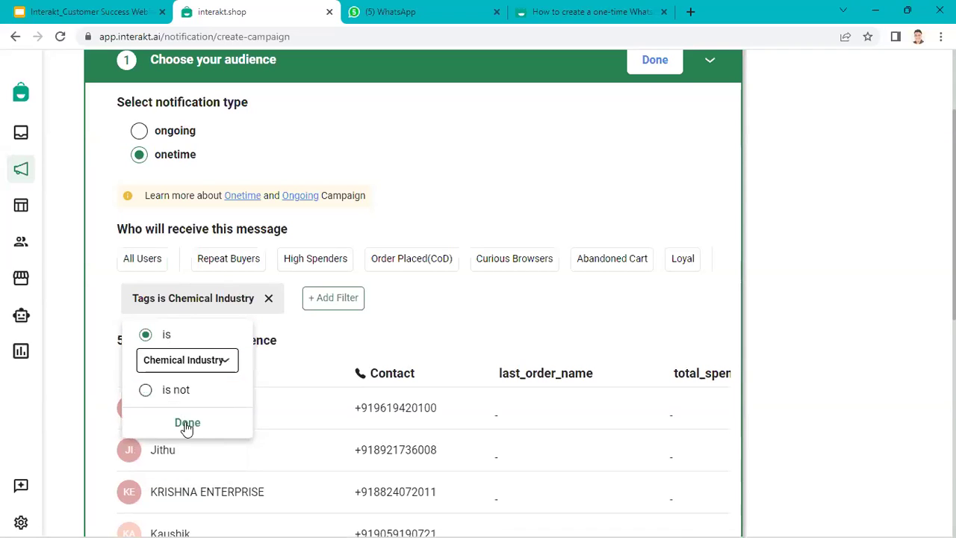
click(187, 423)
Step: Add a second audience filter for users Created On 11 Oct 2022
click(333, 297)
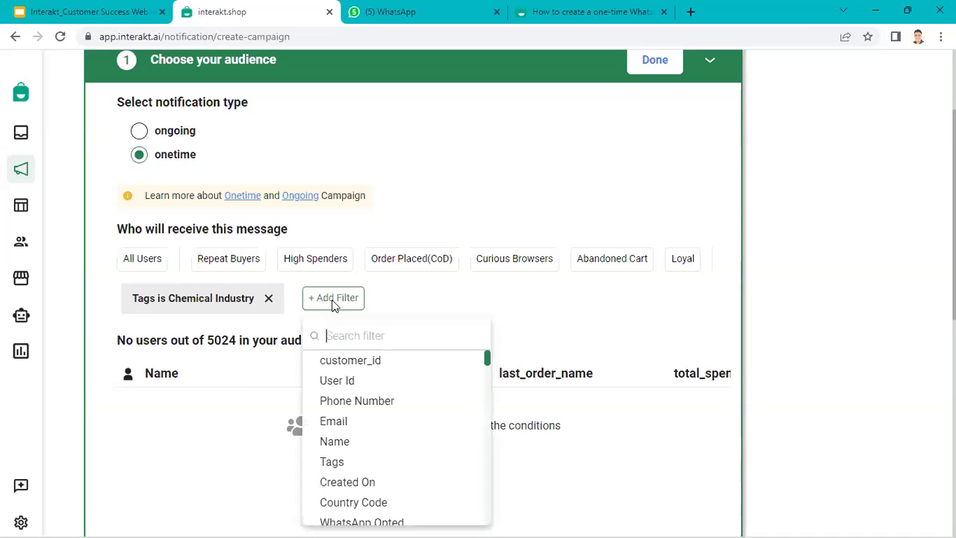
text(ta)
key(BackSpace)
key(BackSpace)
text(cre)
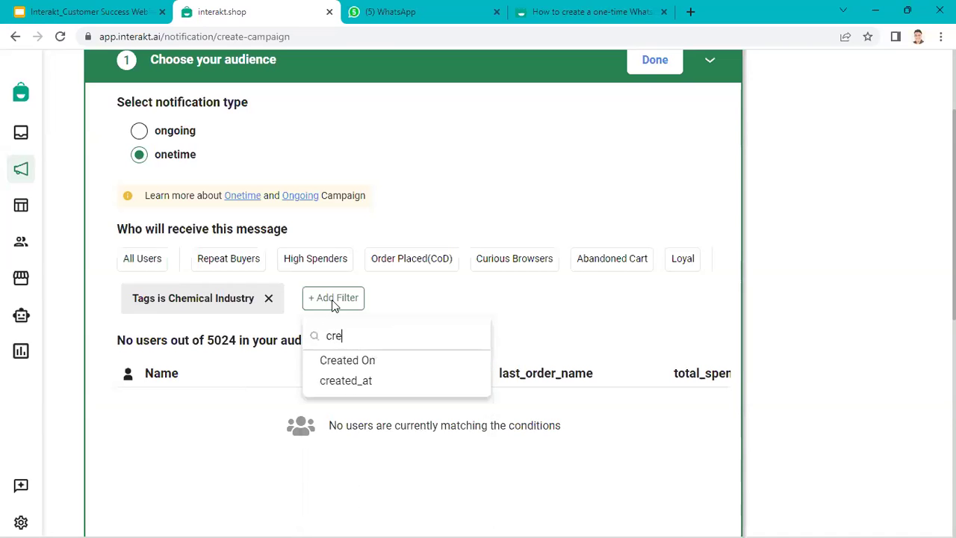
click(340, 365)
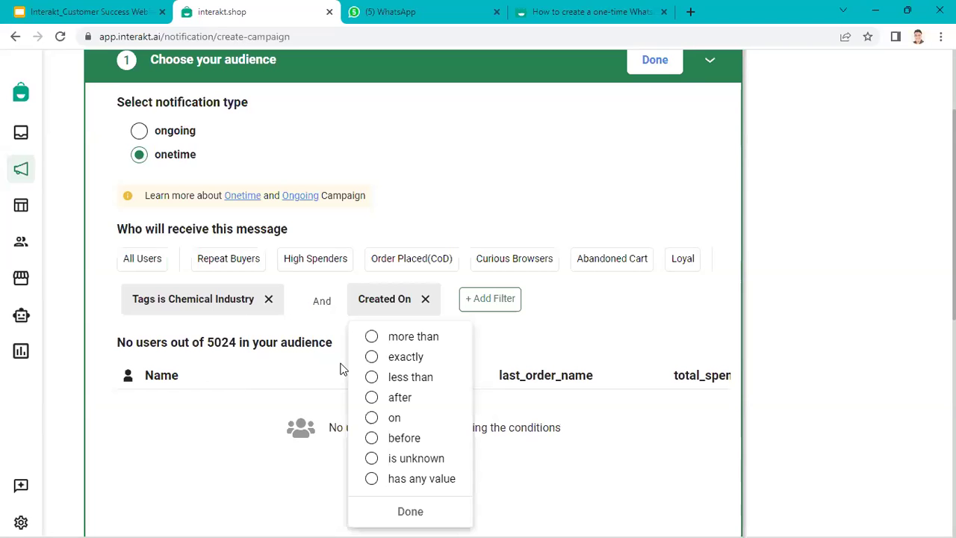
click(397, 417)
scroll(399, 419, down, 3)
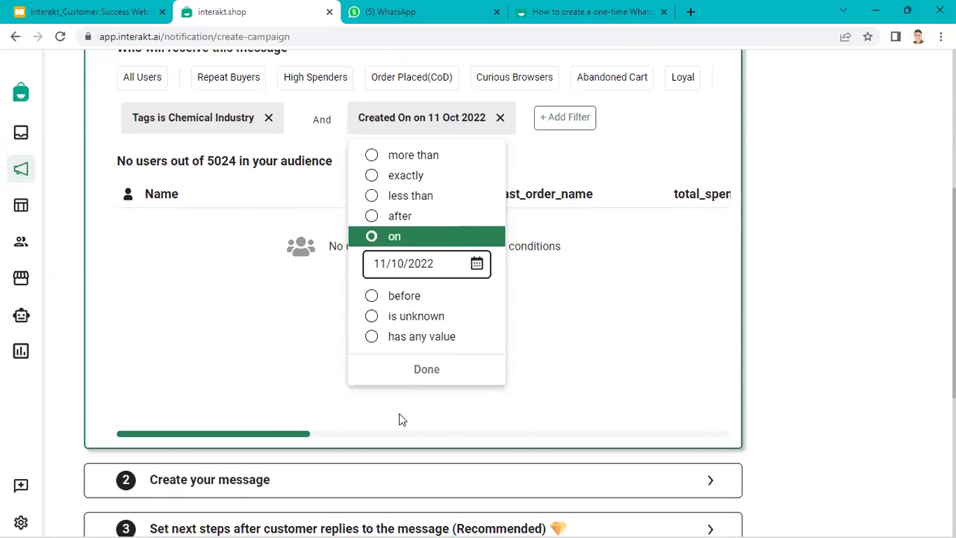
click(427, 368)
Step: Combine the two audience filters with Or, giving 7 users
scroll(294, 199, up, 1)
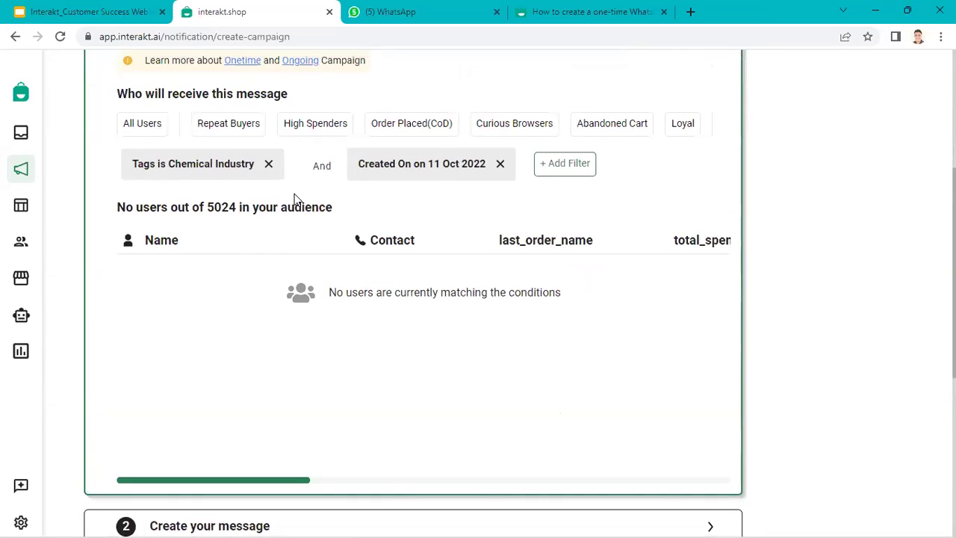
click(318, 169)
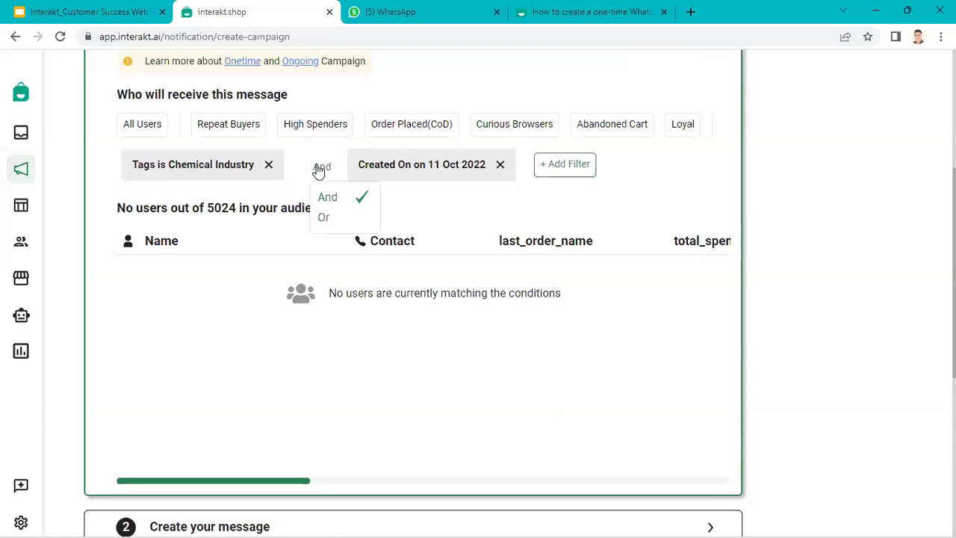
click(325, 218)
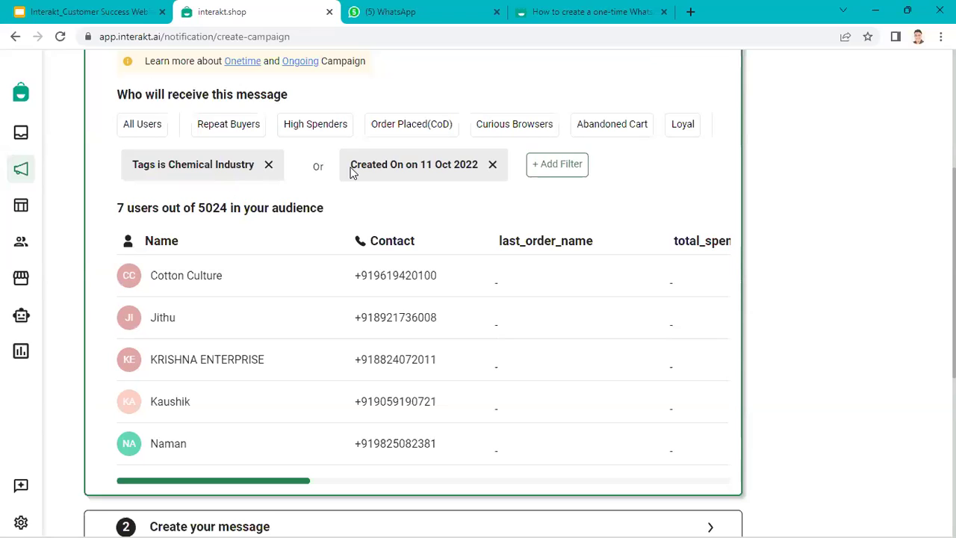
click(319, 170)
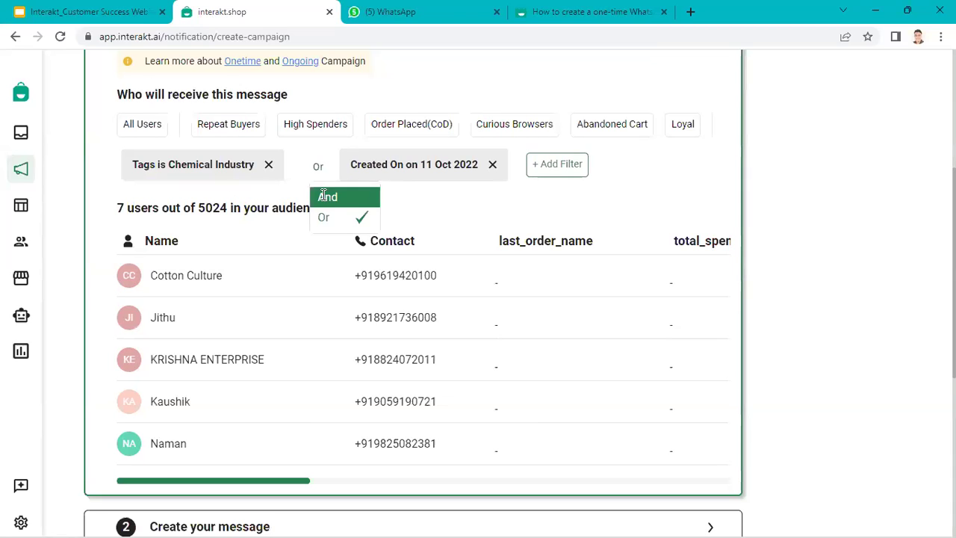
click(327, 198)
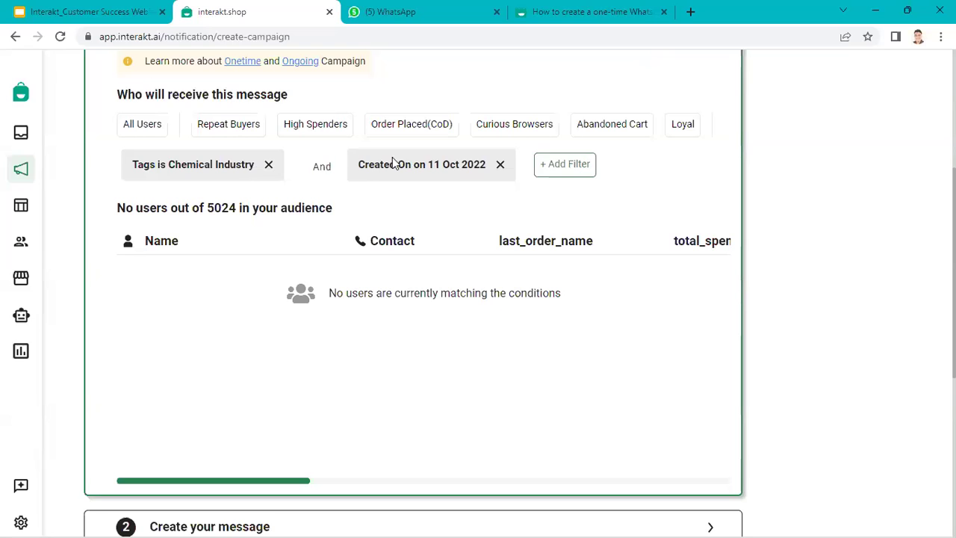
click(324, 175)
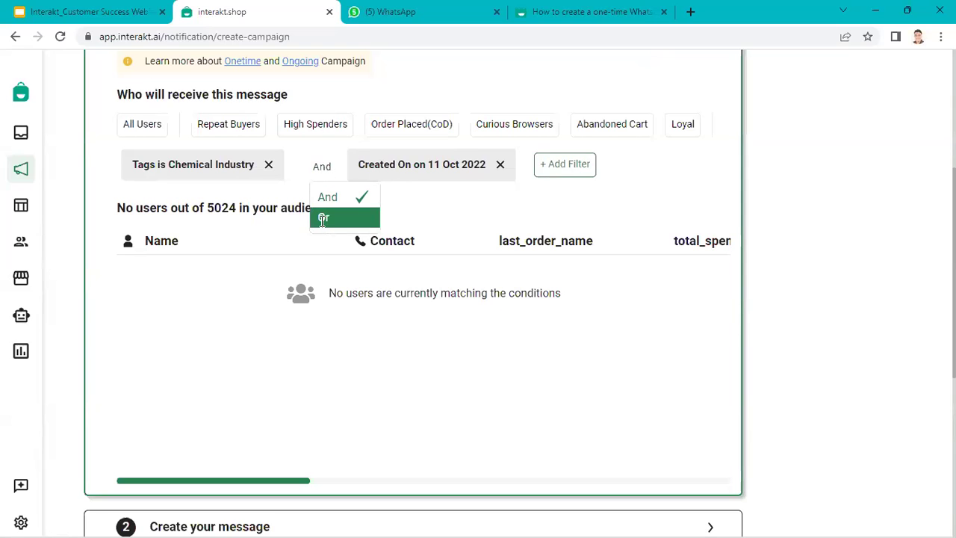
click(323, 217)
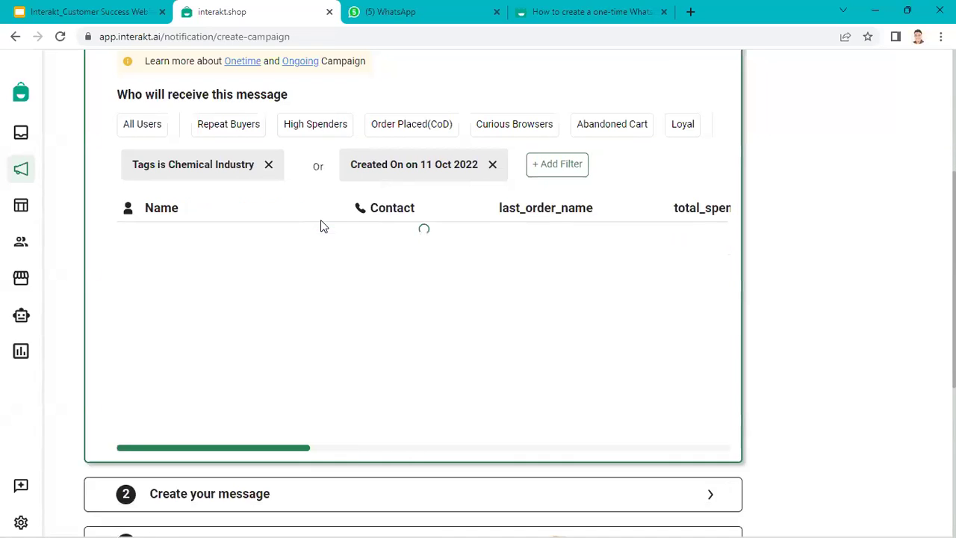
click(58, 9)
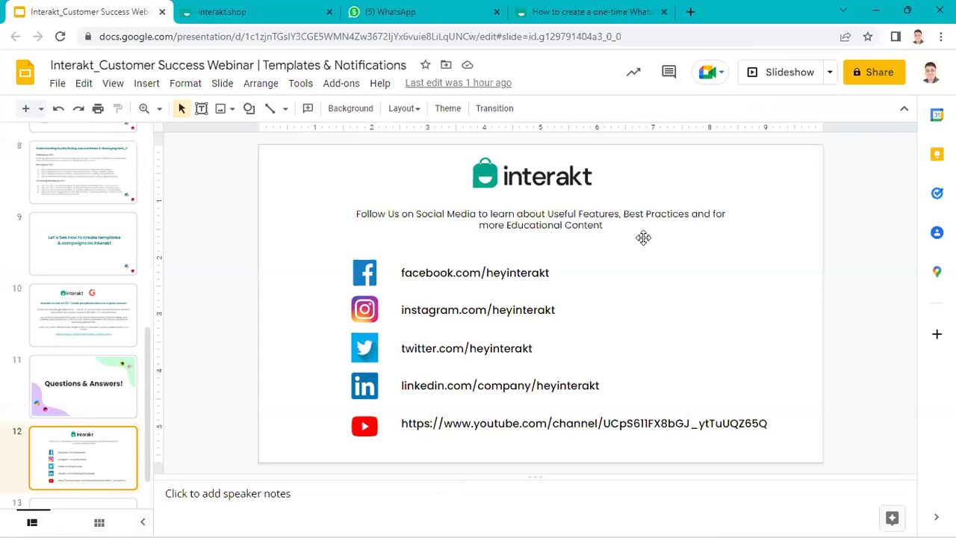
Step: Present the webinar deck to its closing slide, exit, and return to the Interakt campaign page
click(775, 90)
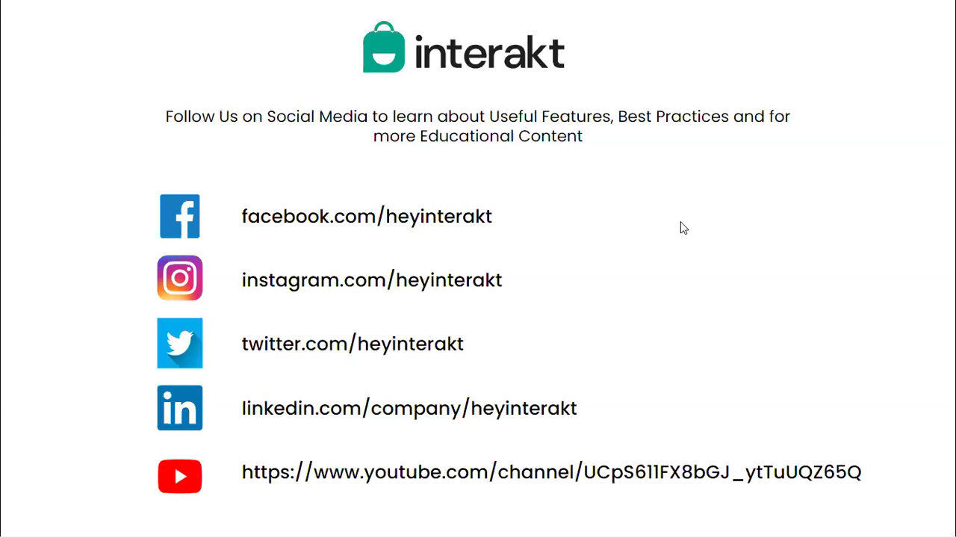
key(Right)
key(Escape)
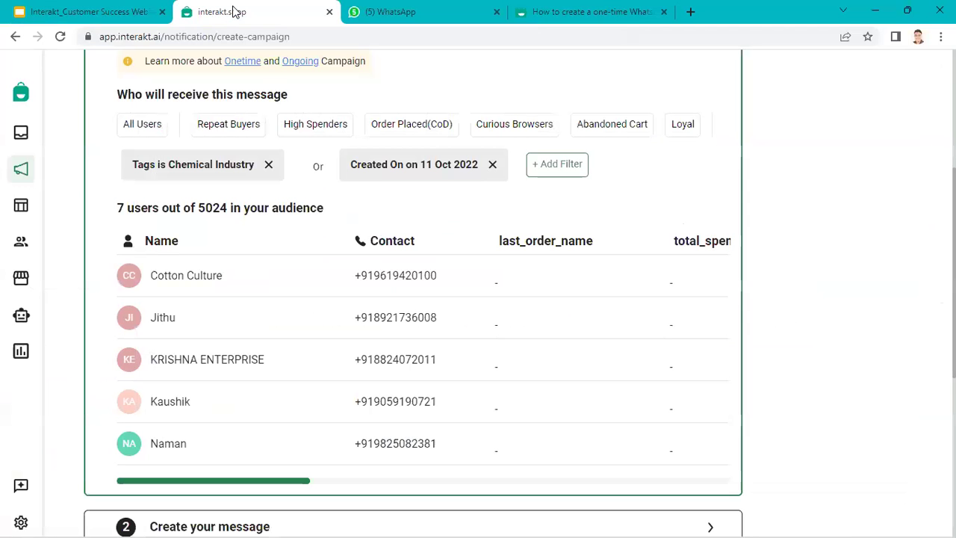
click(224, 12)
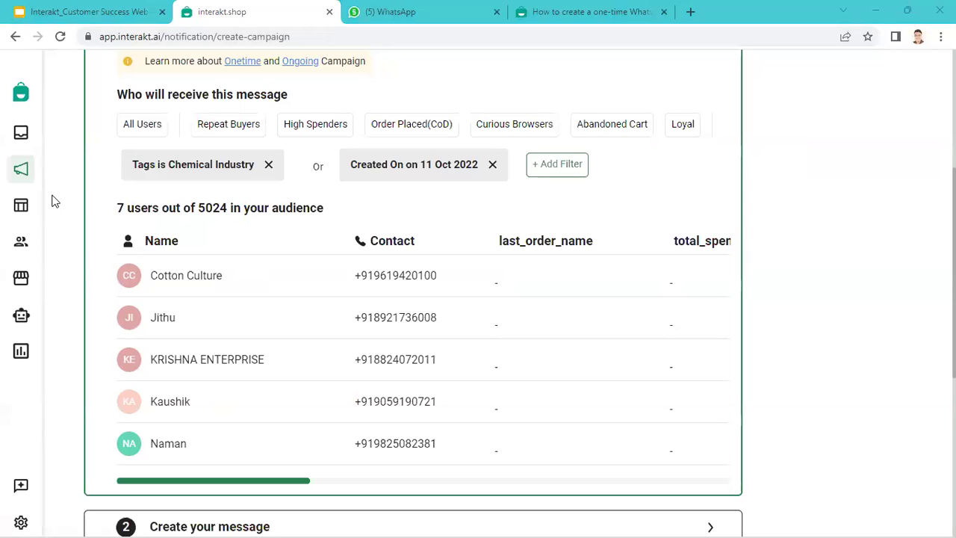
Step: Open the one-time campaign Demo Webinar RP 10 OCT and expand its failed-message breakdown
click(21, 169)
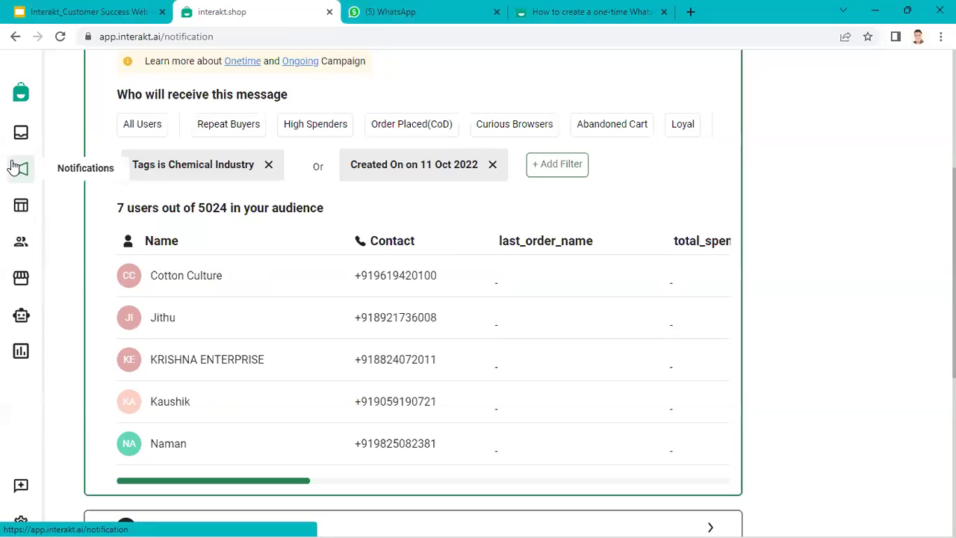
click(140, 196)
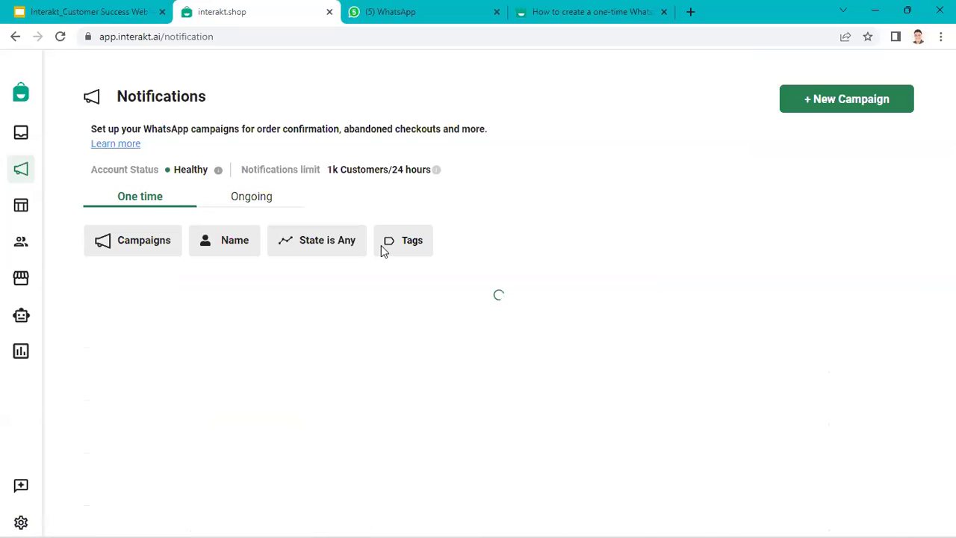
scroll(486, 213, down, 1)
scroll(235, 350, down, 3)
scroll(235, 350, down, 1)
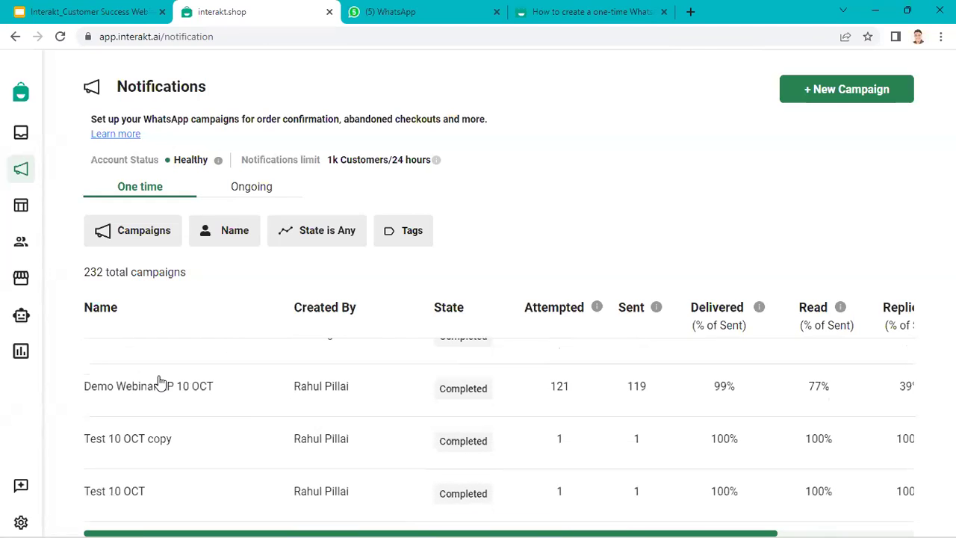
click(158, 383)
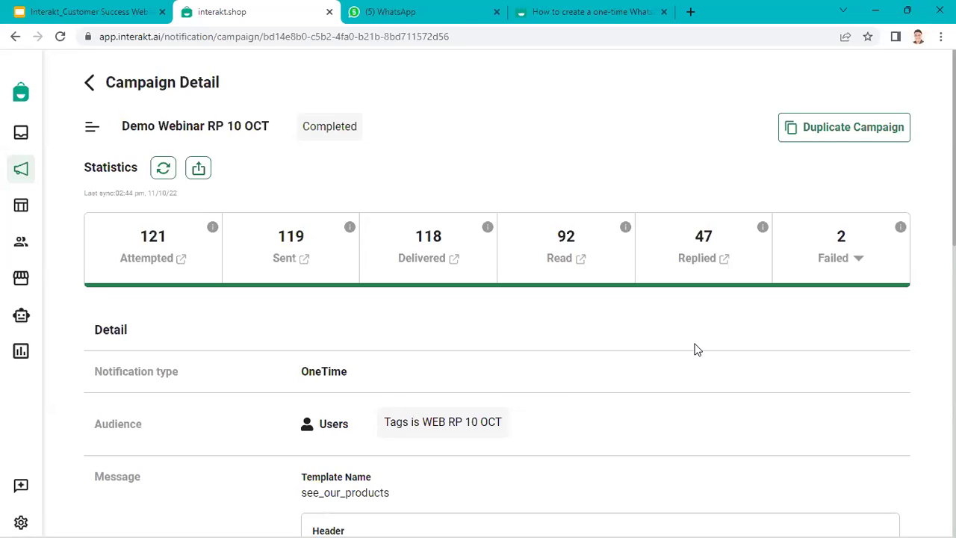
click(863, 264)
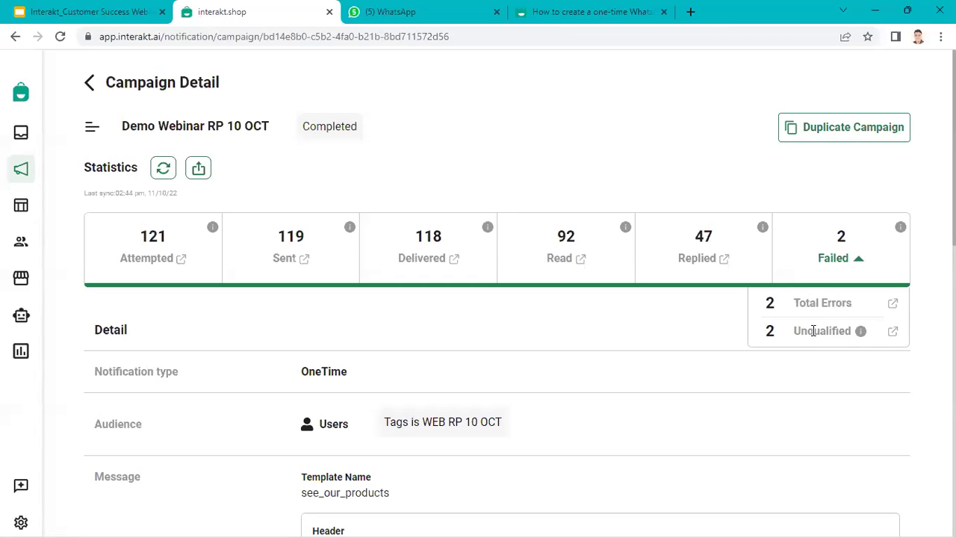
Step: Open the unqualified, delivered, and replied recipient lists for the campaign
mouse_move(859, 334)
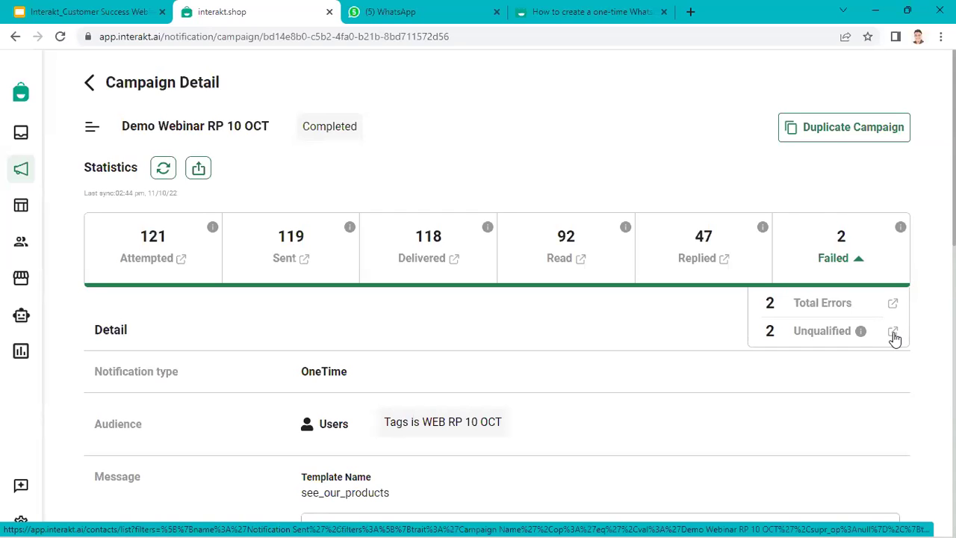
click(893, 332)
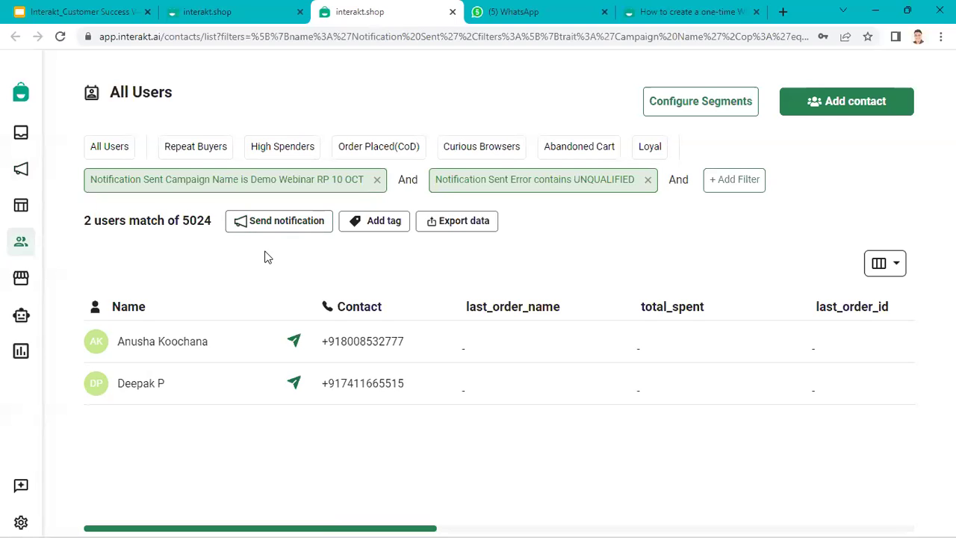
click(209, 8)
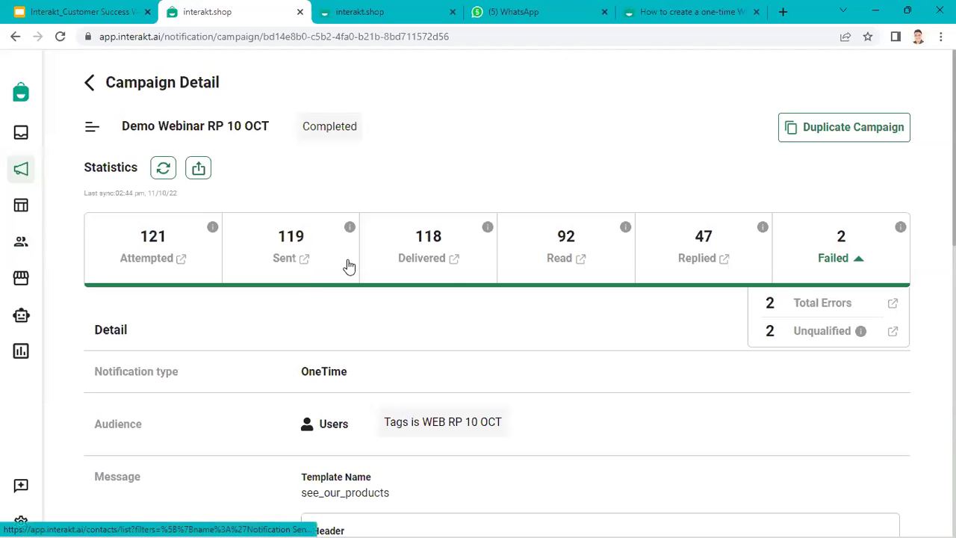
click(456, 258)
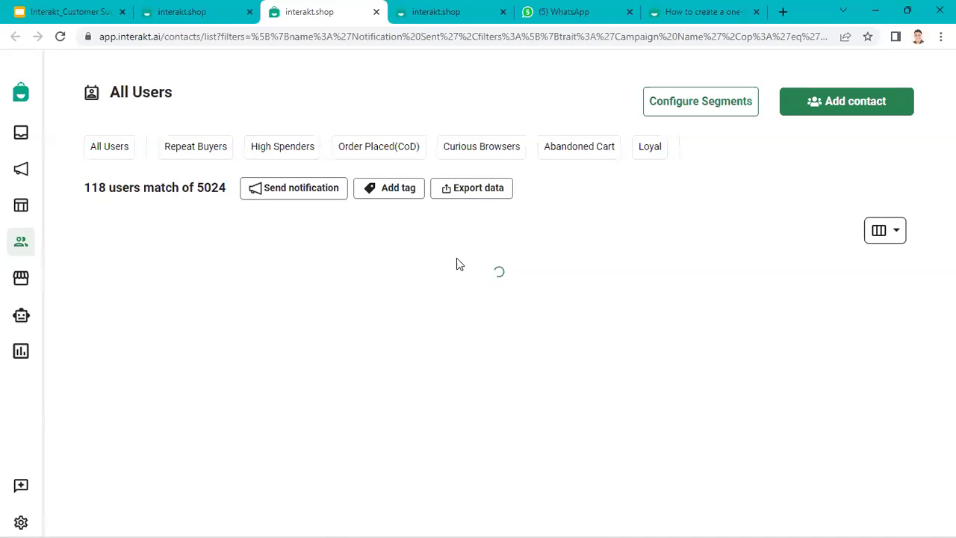
click(182, 12)
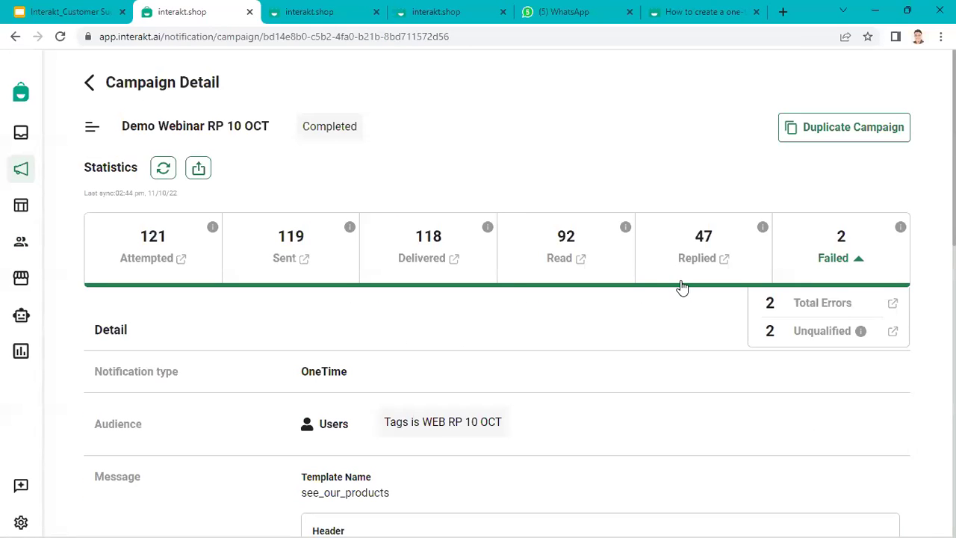
click(724, 259)
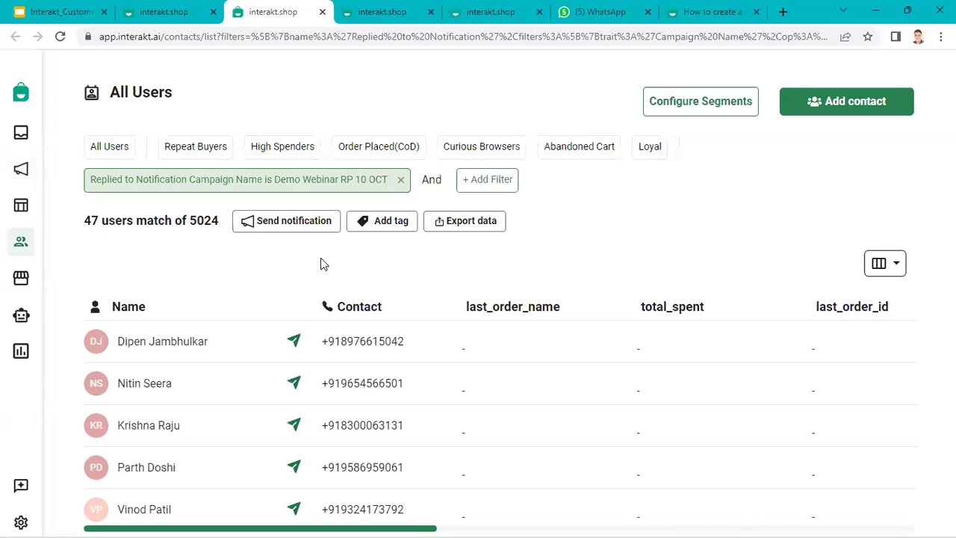
Step: Filter the repliers to those whose Reply Text is GET COUPON
click(512, 178)
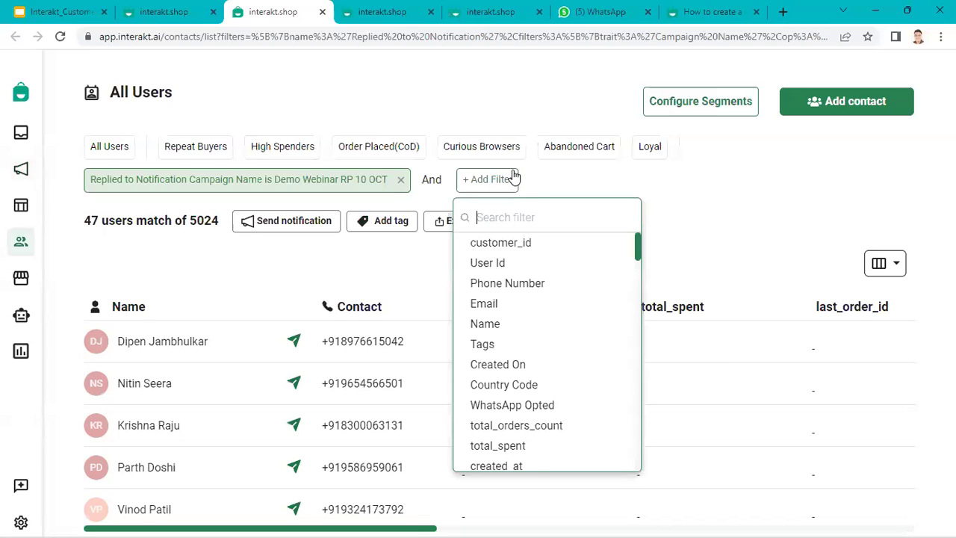
text(repl)
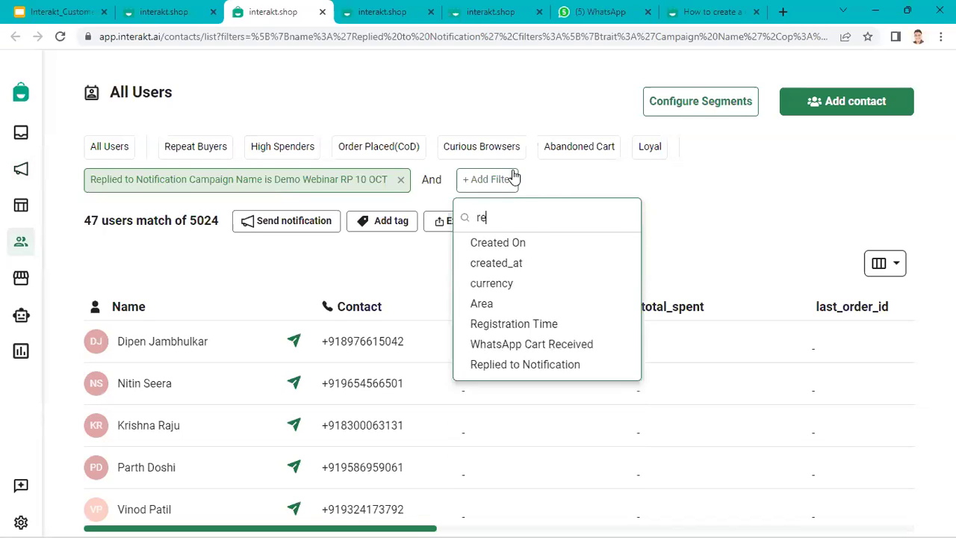
click(513, 245)
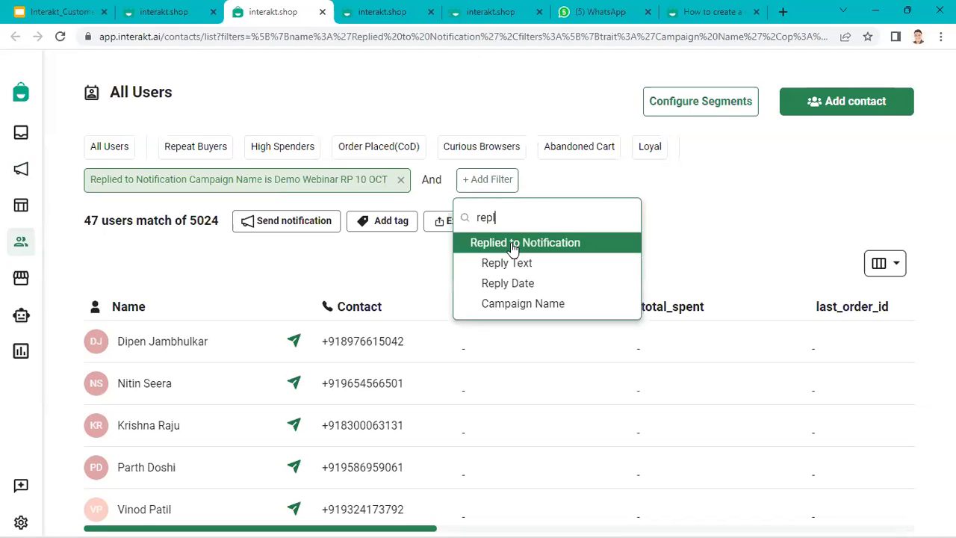
click(515, 266)
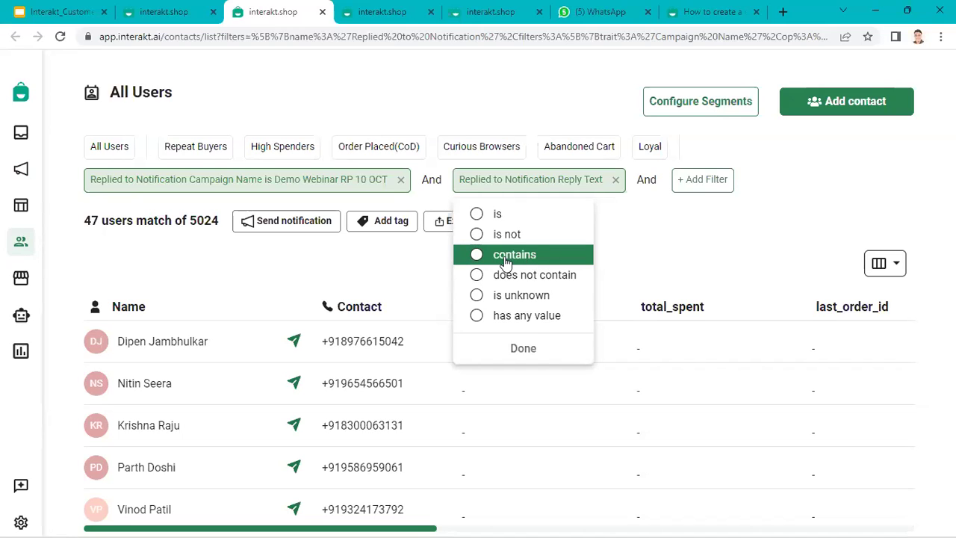
click(481, 215)
text(GET)
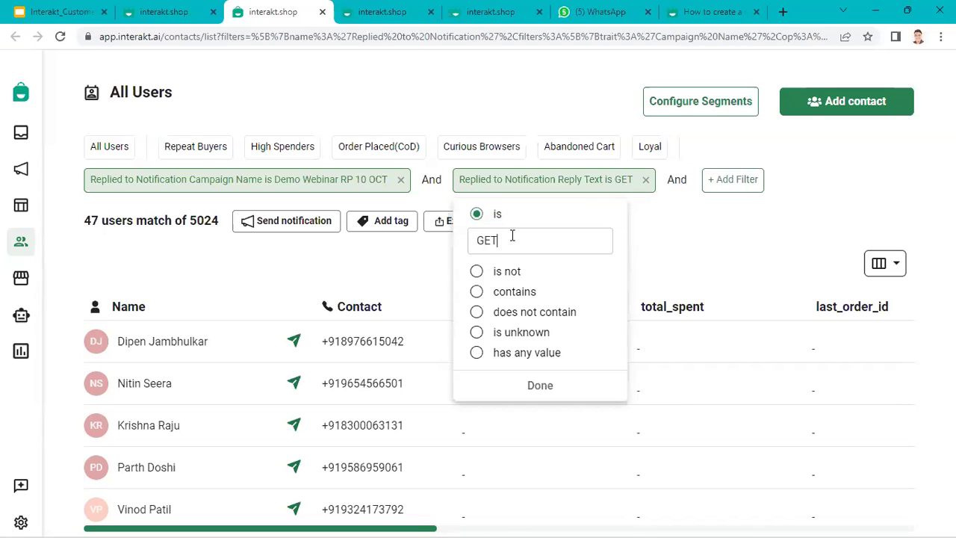
text( COUPON)
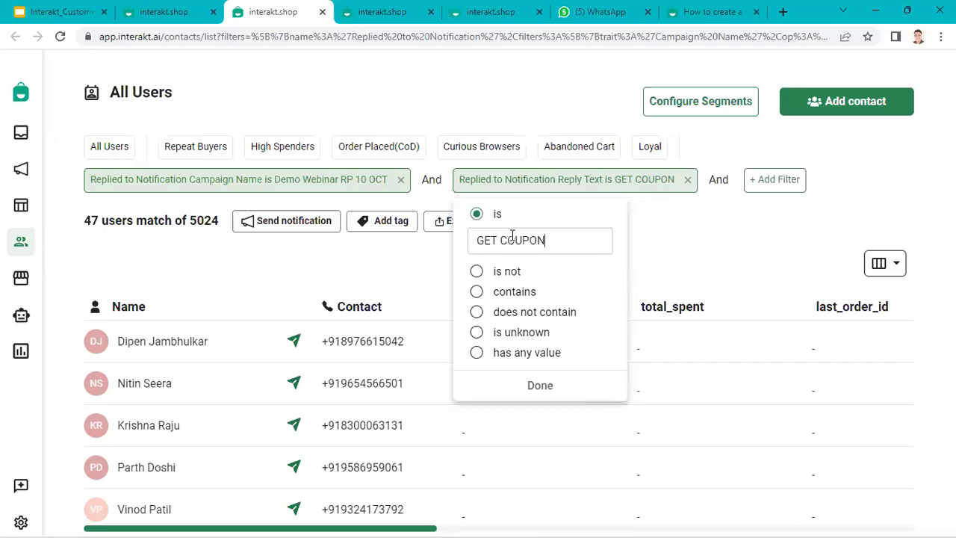
click(545, 385)
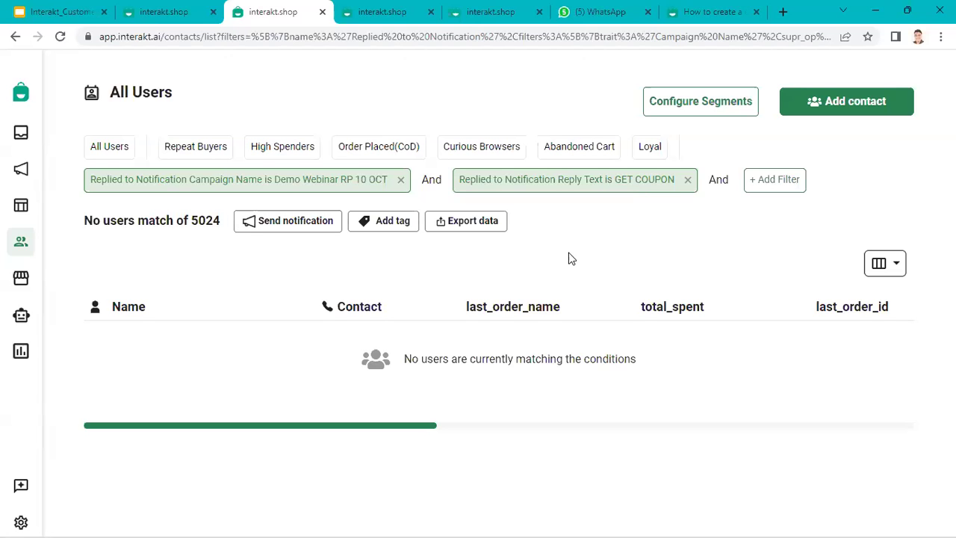
Step: Present the Questions & Answers slide of the webinar deck full screen
click(84, 10)
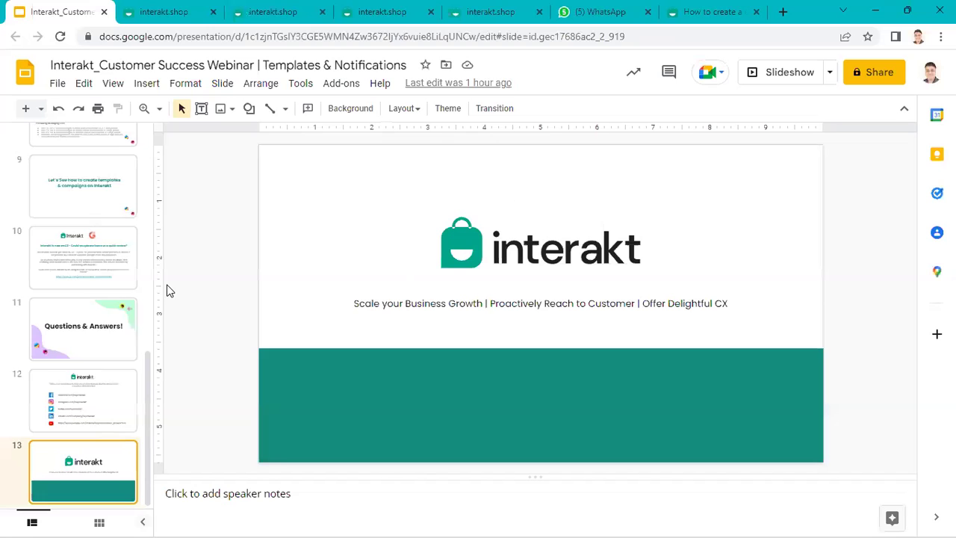
click(86, 332)
click(768, 79)
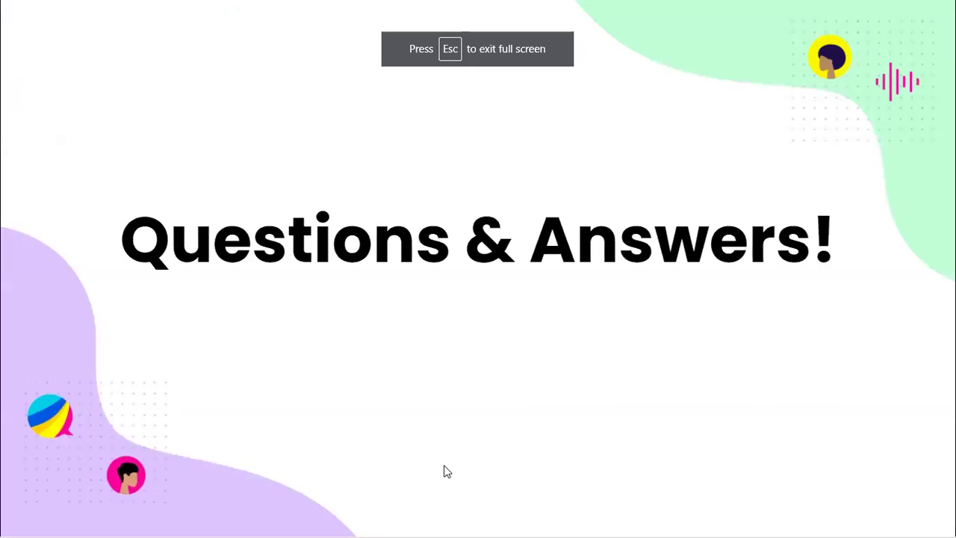